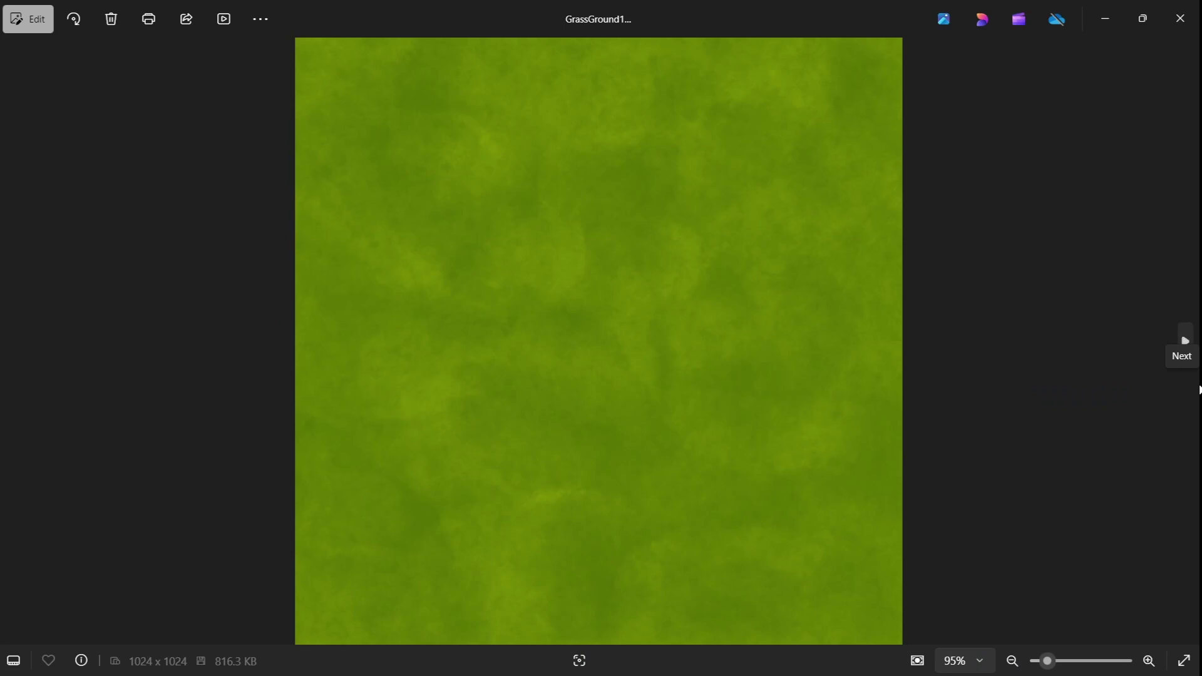
Step: Compare the green grass texture with GroundD1k.png, then fill the Krita canvas with base green
{"action": "key", "text": "Right"}
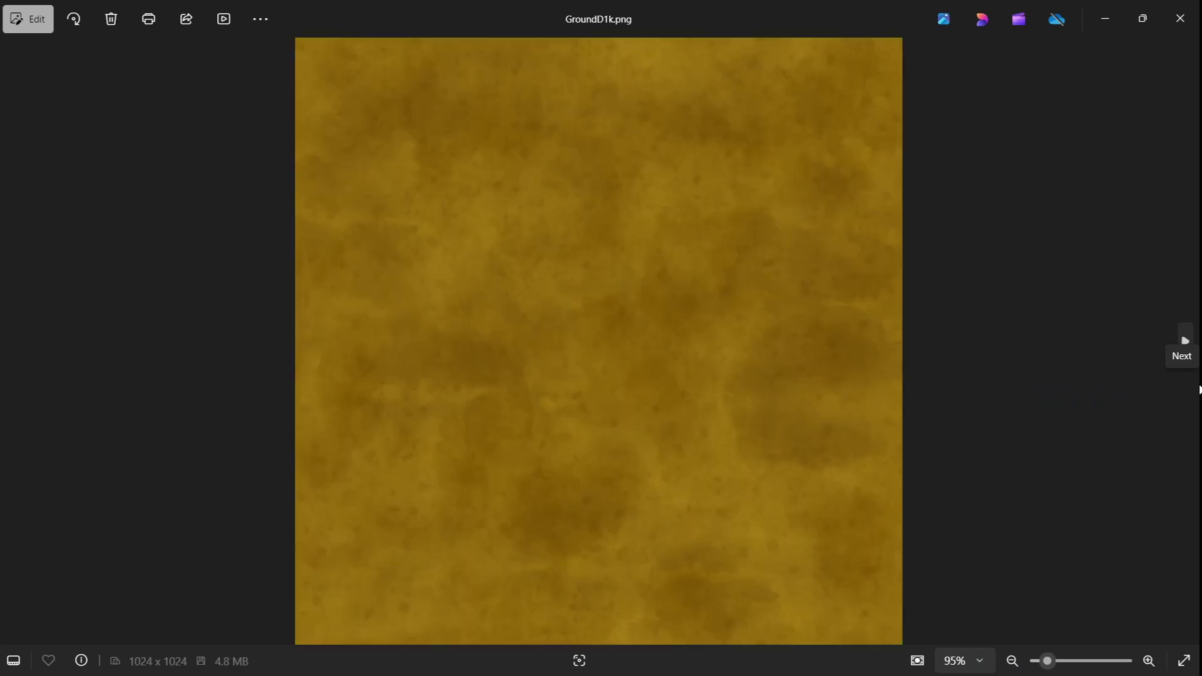
{"action": "key", "text": "Right"}
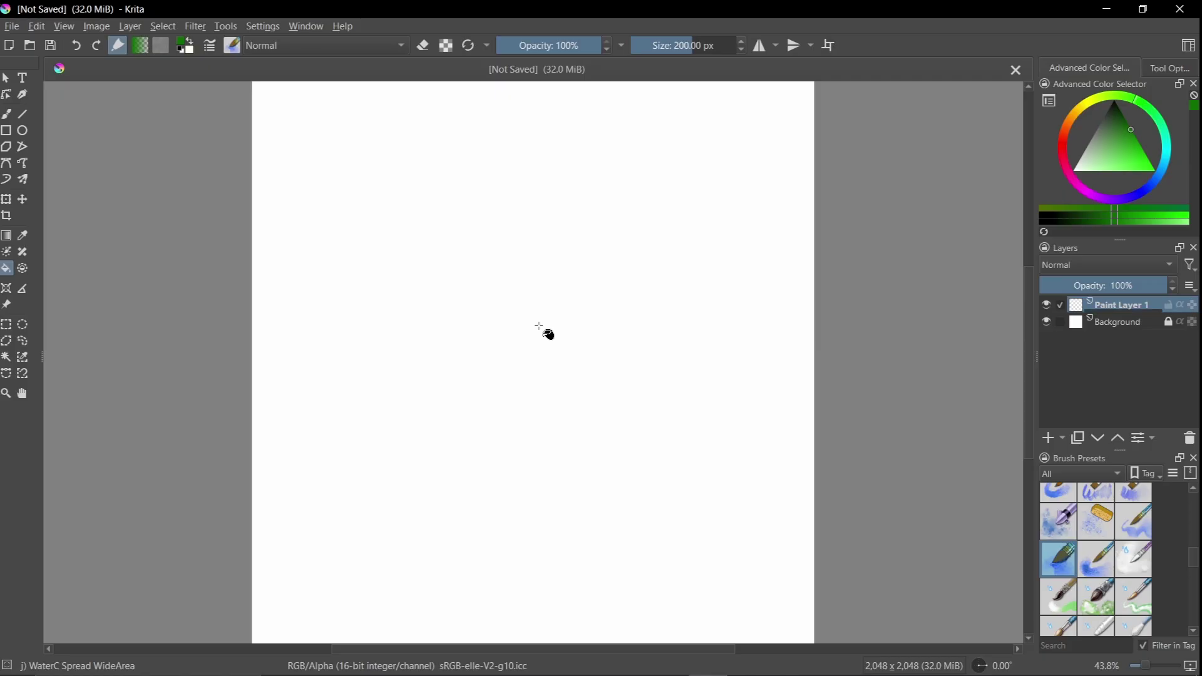
{"action": "left_click", "coordinate": [550, 330]}
Step: Add a new paint layer and pick a lighter yellow-green painting colour
{"action": "key", "text": "Insert"}
{"action": "left_click", "coordinate": [1105, 104]}
{"action": "left_click", "coordinate": [1138, 155]}
{"action": "left_click", "coordinate": [1088, 101]}
{"action": "left_click", "coordinate": [1138, 147]}
Step: Paint yellow-green watercolour patches across the canvas with an enlarged freehand brush
{"action": "left_click", "coordinate": [6, 115]}
{"action": "key", "text": "bracketright"}
{"action": "key", "text": "bracketright"}
{"action": "key", "text": "bracketright"}
{"action": "key", "text": "bracketright"}
{"action": "key", "text": "bracketright"}
{"action": "key", "text": "bracketright"}
{"action": "key", "text": "bracketright"}
{"action": "mouse_move", "coordinate": [285, 172]}
{"action": "left_mouse_down"}
{"action": "mouse_move", "coordinate": [297, 131]}
{"action": "mouse_move", "coordinate": [706, 134]}
{"action": "mouse_move", "coordinate": [449, 260]}
{"action": "mouse_move", "coordinate": [596, 422]}
{"action": "mouse_move", "coordinate": [718, 410]}
{"action": "mouse_move", "coordinate": [585, 640]}
{"action": "left_mouse_up"}
{"action": "mouse_move", "coordinate": [658, 650]}
{"action": "left_mouse_down"}
{"action": "mouse_move", "coordinate": [561, 645]}
{"action": "mouse_move", "coordinate": [648, 649]}
{"action": "left_mouse_up"}
{"action": "mouse_move", "coordinate": [558, 622]}
{"action": "left_mouse_down"}
{"action": "mouse_move", "coordinate": [488, 316]}
{"action": "mouse_move", "coordinate": [598, 401]}
{"action": "mouse_move", "coordinate": [806, 150]}
{"action": "mouse_move", "coordinate": [563, 288]}
{"action": "mouse_move", "coordinate": [601, 488]}
{"action": "mouse_move", "coordinate": [445, 391]}
{"action": "mouse_move", "coordinate": [407, 392]}
{"action": "left_mouse_up"}
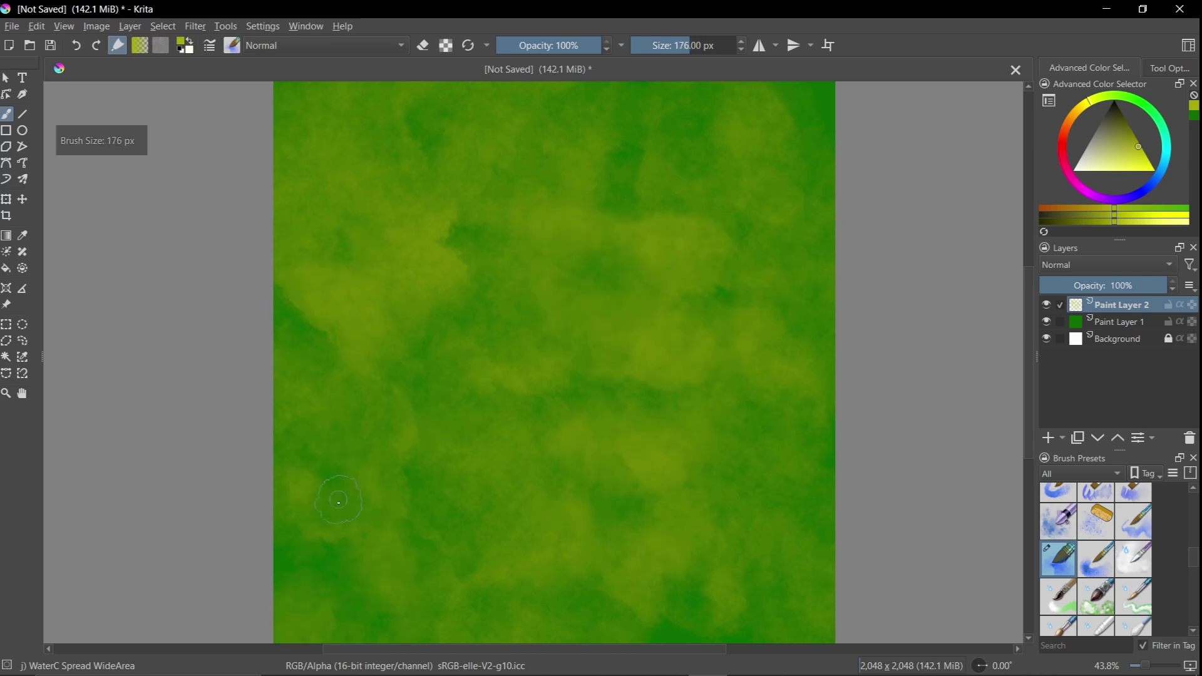
Step: Add yellow-green patches, then brush lighter green watercolour strokes on a new third paint layer
{"action": "mouse_move", "coordinate": [375, 103]}
{"action": "left_mouse_down"}
{"action": "mouse_move", "coordinate": [426, 147]}
{"action": "mouse_move", "coordinate": [478, 596]}
{"action": "left_mouse_up"}
{"action": "left_click", "coordinate": [1132, 98]}
{"action": "left_click", "coordinate": [1048, 438]}
{"action": "left_click", "coordinate": [1140, 151]}
{"action": "left_click_drag", "start_coordinate": [645, 341], "coordinate": [395, 297]}
{"action": "left_click_drag", "start_coordinate": [447, 243], "coordinate": [469, 294]}
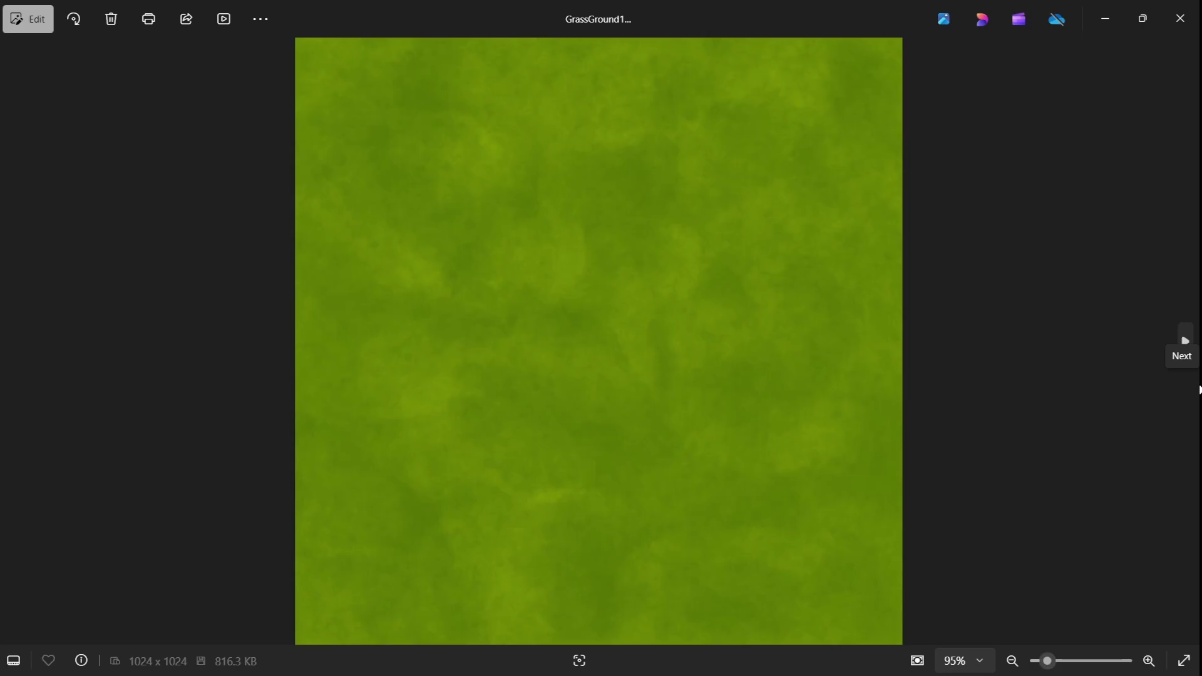
Step: Advance Windows Photos to the GrassAlpha2.jpg grass silhouette image
{"action": "left_click", "coordinate": [1185, 342]}
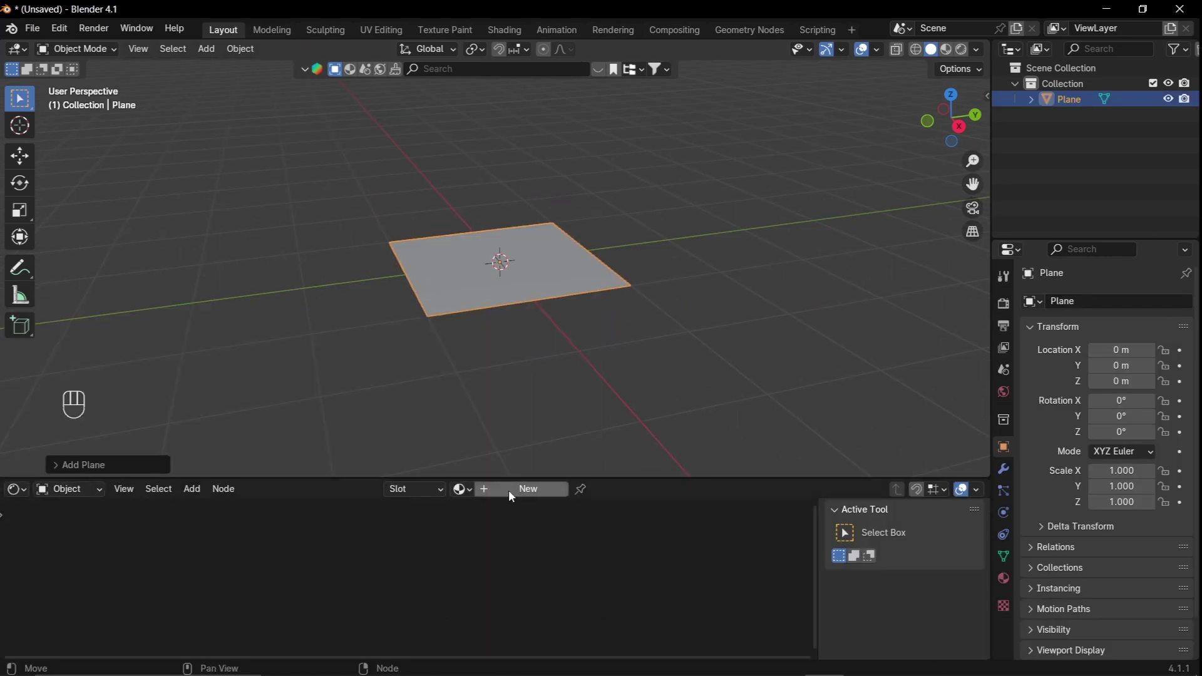
Step: Give the plane a new Alpha Clip material driven by GrassAlpha2.jpg's alpha
{"action": "left_click", "coordinate": [508, 490]}
{"action": "left_click", "coordinate": [983, 630]}
{"action": "left_click", "coordinate": [925, 552]}
{"action": "left_click", "coordinate": [925, 593]}
{"action": "left_click_drag", "start_coordinate": [390, 572], "coordinate": [436, 531]}
{"action": "left_click", "coordinate": [946, 50]}
Step: Stand the plane upright by rotating it 90° on X
{"action": "left_click", "coordinate": [699, 265]}
{"action": "scroll", "coordinate": [529, 247], "scroll_direction": "up", "scroll_amount": 2}
{"action": "scroll", "coordinate": [555, 308], "scroll_direction": "down", "scroll_amount": 1}
{"action": "left_click", "coordinate": [557, 310]}
{"action": "key", "text": "r"}
{"action": "key", "text": "x"}
{"action": "middle_click_drag", "start_coordinate": [529, 251], "coordinate": [624, 285], "text": "shift"}
Step: Drop the plane's origin to Z -1 m and lift the plane up along Z
{"action": "left_click", "coordinate": [539, 190], "text": "ctrl"}
{"action": "key", "text": "ctrl+period"}
{"action": "key", "text": "g"}
{"action": "key", "text": "z"}
{"action": "left_click", "coordinate": [599, 371]}
{"action": "key", "text": "ctrl+period"}
{"action": "key", "text": "g"}
{"action": "key", "text": "z"}
{"action": "left_click", "coordinate": [597, 276]}
{"action": "key", "text": "KP_1"}
{"action": "scroll", "coordinate": [582, 282], "scroll_direction": "up", "scroll_amount": 2}
Step: Stretch the plane to about 1.33 along X and slide it along Y
{"action": "key", "text": "g"}
{"action": "key", "text": "z"}
{"action": "left_click", "coordinate": [576, 282]}
{"action": "middle_click_drag", "start_coordinate": [542, 300], "coordinate": [515, 335]}
{"action": "key", "text": "s"}
{"action": "key", "text": "x"}
{"action": "left_click", "coordinate": [723, 343]}
{"action": "middle_click_drag", "start_coordinate": [701, 325], "coordinate": [633, 357]}
Step: Turn the grass card about -22.5° around Z
{"action": "key", "text": "g"}
{"action": "key", "text": "y"}
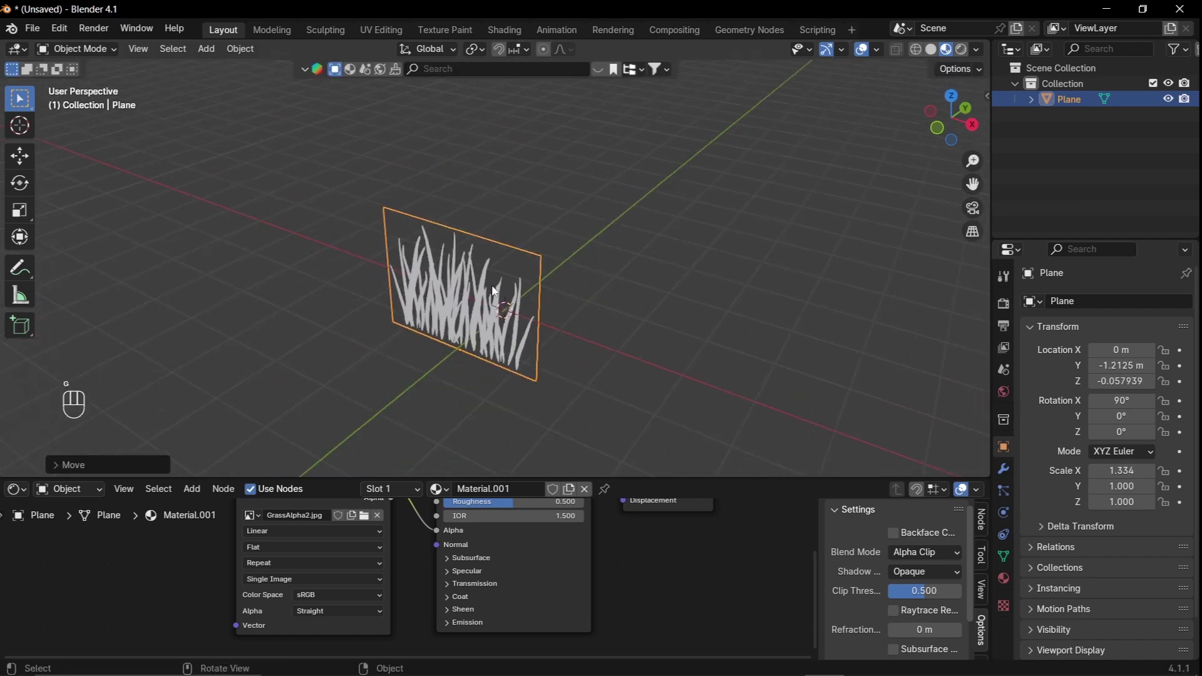
{"action": "middle_click_drag", "start_coordinate": [626, 232], "coordinate": [573, 278], "text": "alt"}
{"action": "key", "text": "r"}
Step: Duplicate the card as Plane.001 and Plane.002, rotating each into a crossed arrangement
{"action": "key", "text": "g"}
{"action": "key", "text": "shift+d"}
{"action": "left_click", "coordinate": [761, 394]}
{"action": "key", "text": "r"}
{"action": "key", "text": "g"}
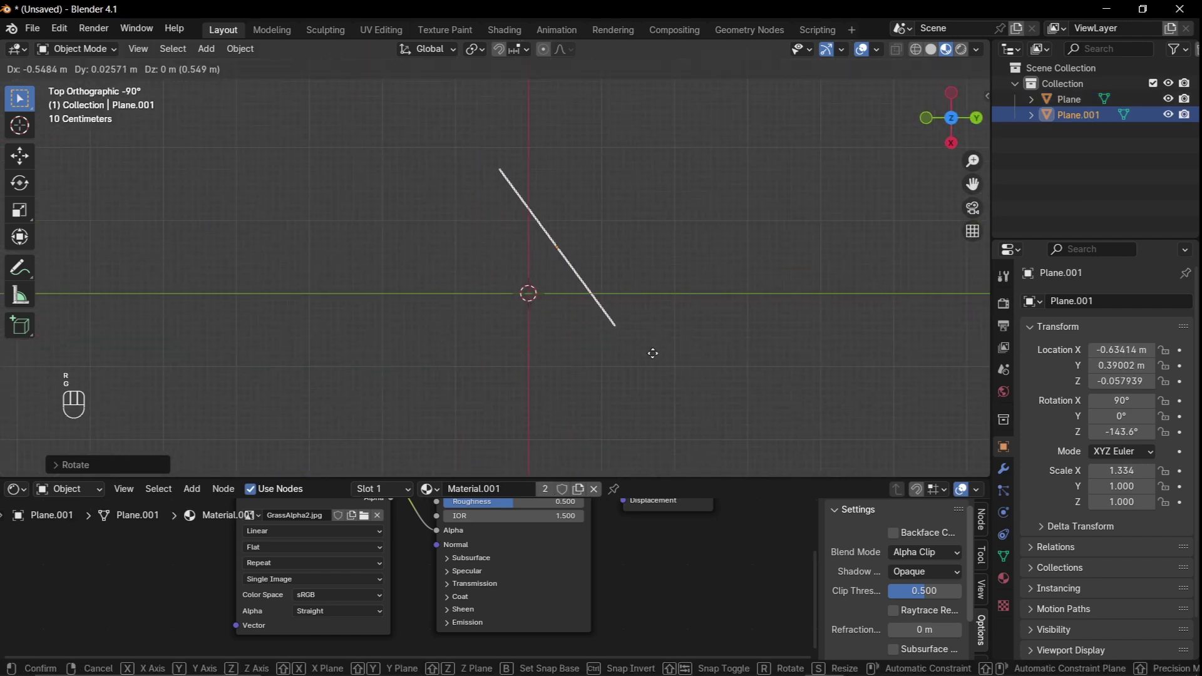
{"action": "key", "text": "shift+d"}
{"action": "key", "text": "r"}
{"action": "key", "text": "shift+z"}
{"action": "key", "text": "g"}
{"action": "key", "text": "r"}
{"action": "left_click", "coordinate": [622, 176]}
Step: Join the three grass cards into one clump and start exporting it
{"action": "key", "text": "a"}
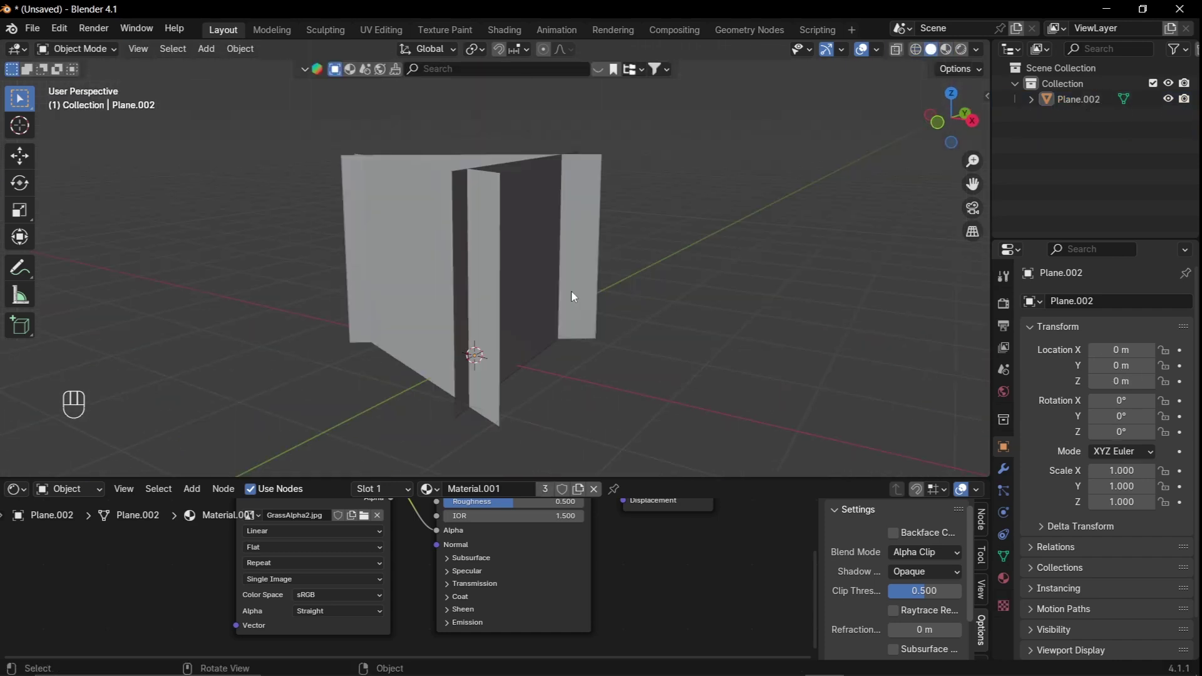
{"action": "middle_click_drag", "start_coordinate": [483, 276], "coordinate": [449, 265]}
{"action": "left_click", "coordinate": [558, 278]}
{"action": "middle_click_drag", "start_coordinate": [490, 214], "coordinate": [544, 250]}
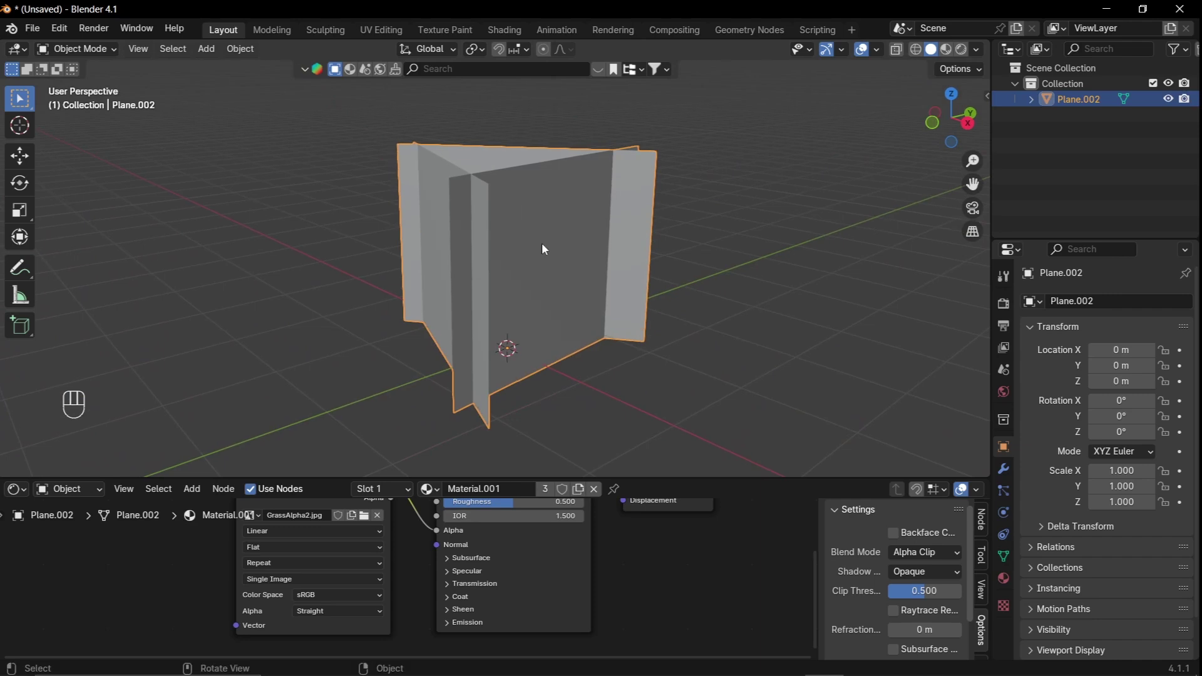
{"action": "left_click", "coordinate": [32, 28]}
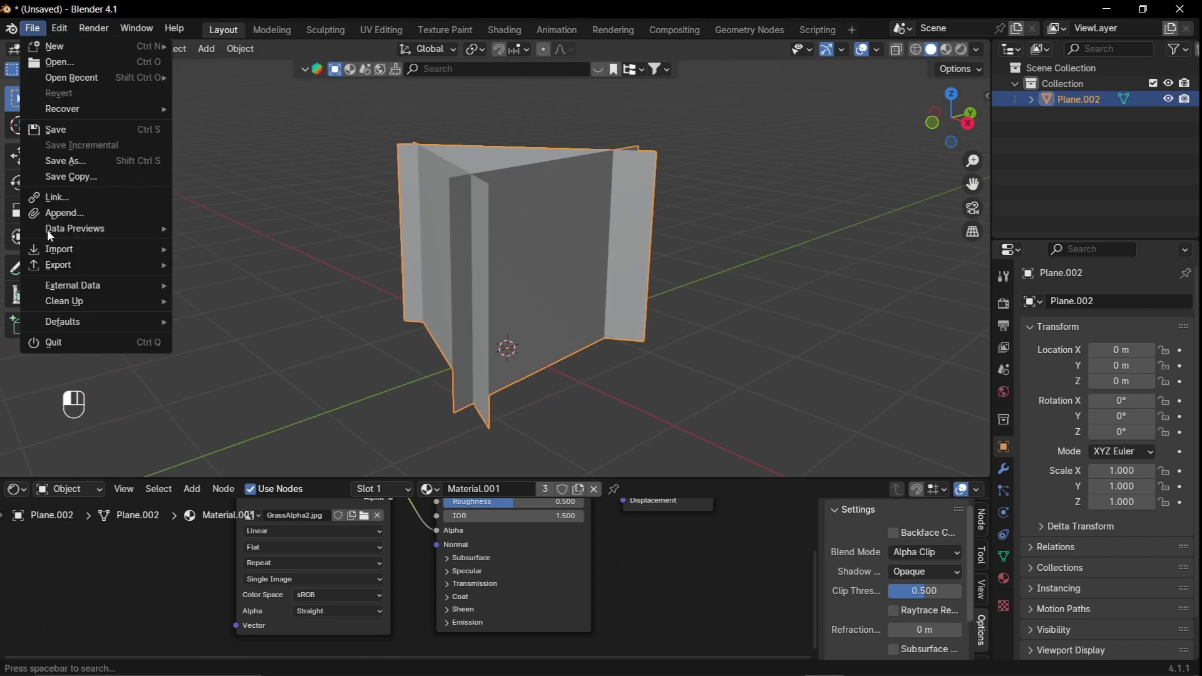
{"action": "mouse_move", "coordinate": [85, 263]}
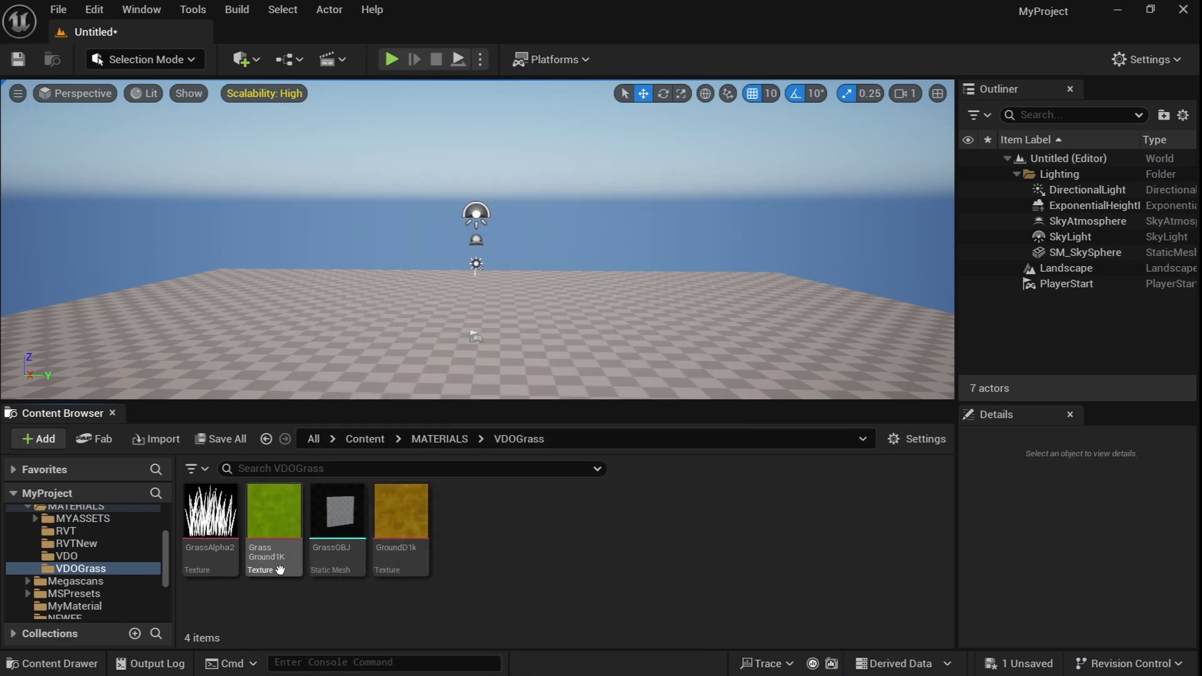
{"action": "mouse_move", "coordinate": [342, 546]}
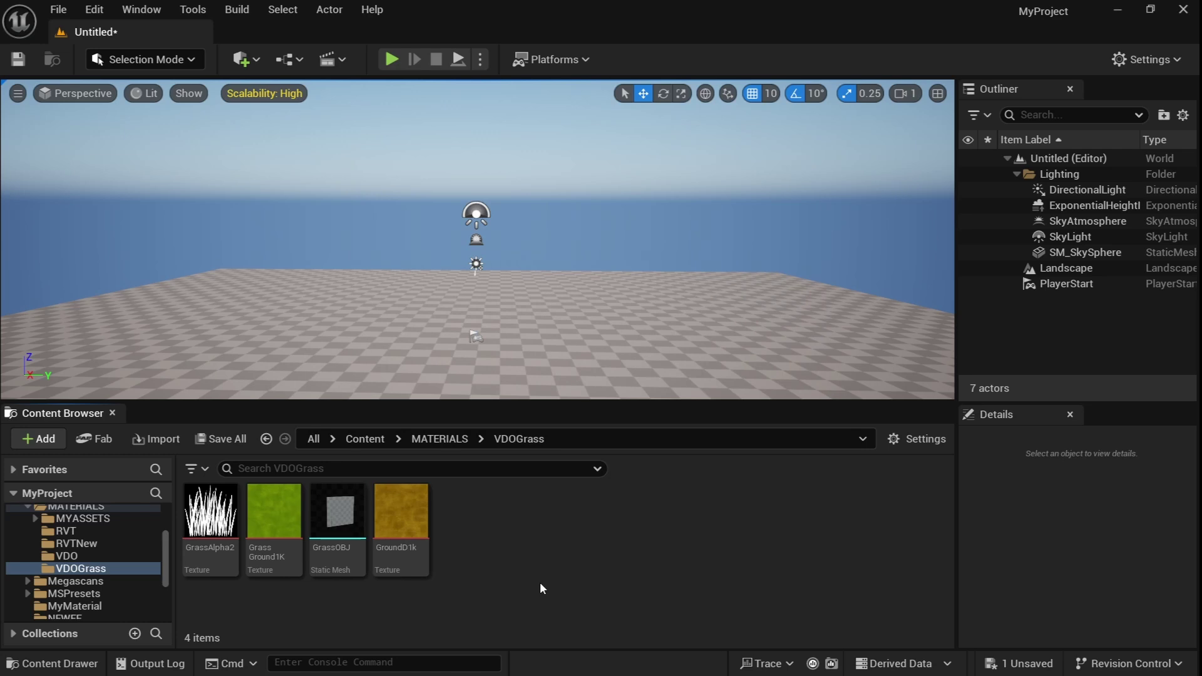
Step: Add a Material from the Content Browser context menu and name it GroundRVT1
{"action": "right_click", "coordinate": [539, 585]}
{"action": "mouse_move", "coordinate": [728, 466]}
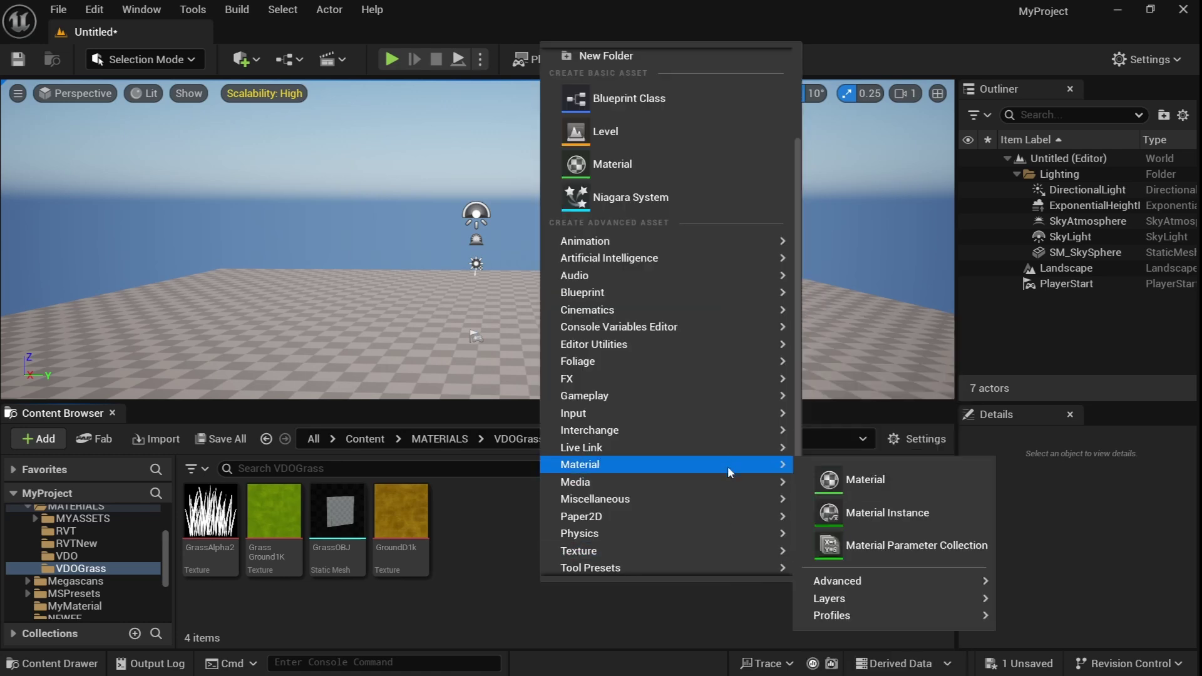
{"action": "left_click", "coordinate": [867, 478]}
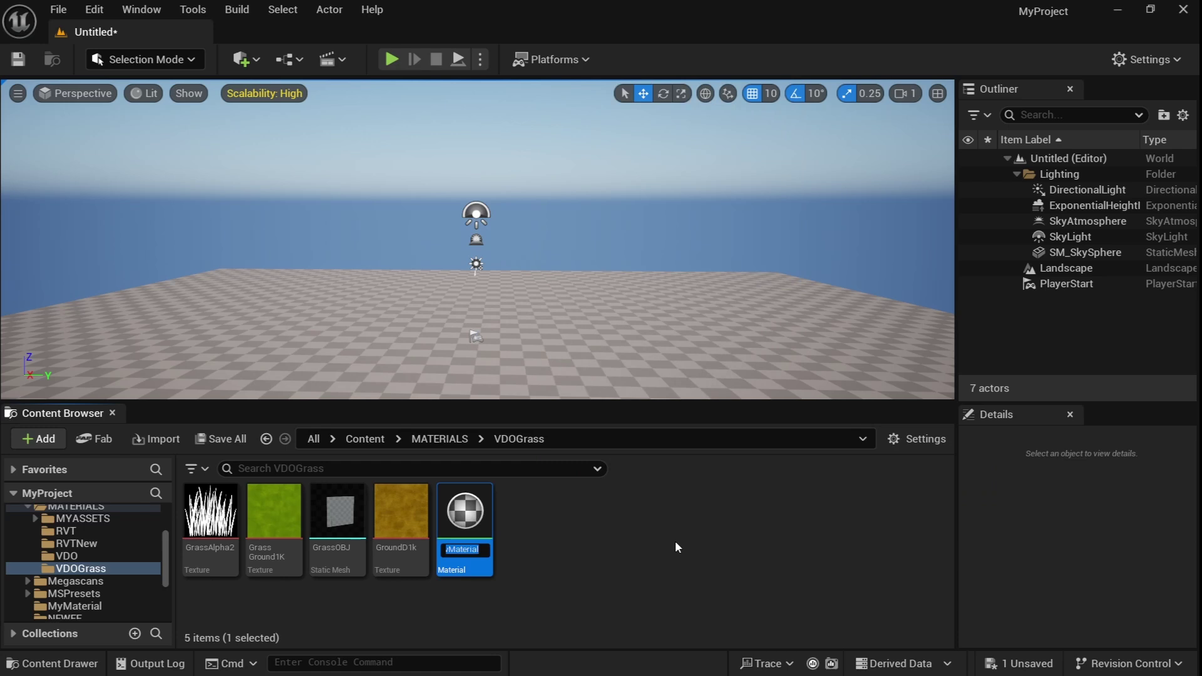
{"action": "type", "text": "G"}
{"action": "type", "text": "roun"}
{"action": "type", "text": "dRV"}
{"action": "type", "text": "T1"}
{"action": "key", "text": "Return"}
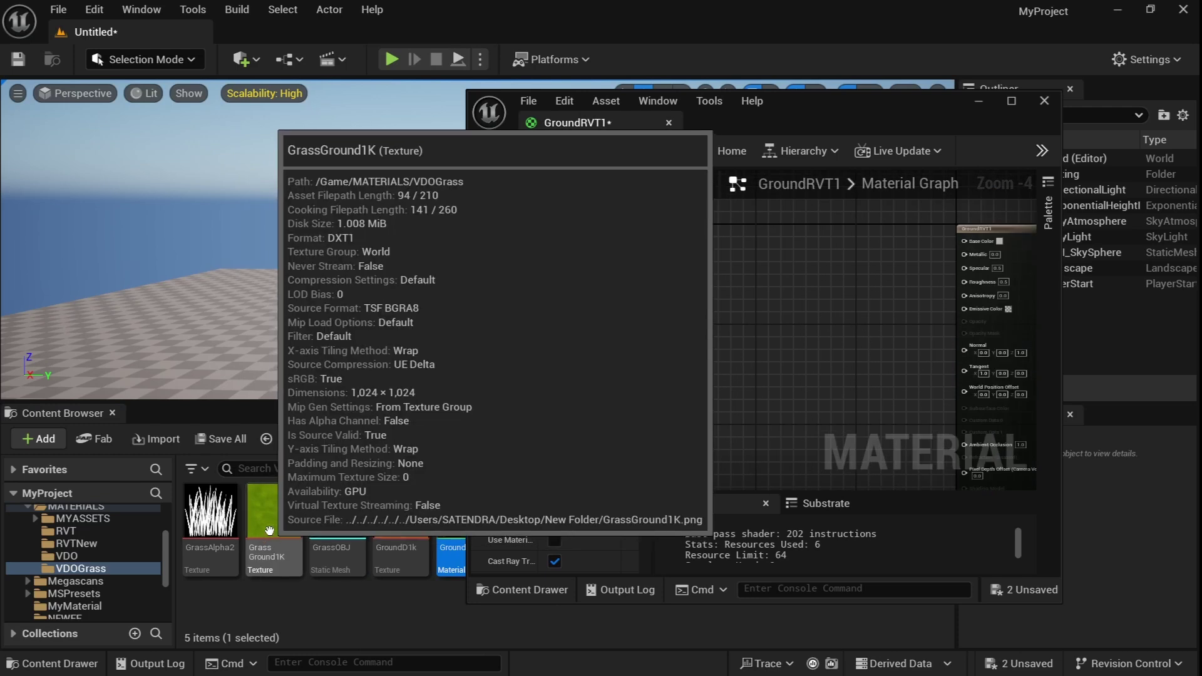
Step: Add GrassGround1K and GroundD1k samples to the graph with a TexCoord node beside the grass texture
{"action": "left_click_drag", "start_coordinate": [273, 536], "coordinate": [769, 274]}
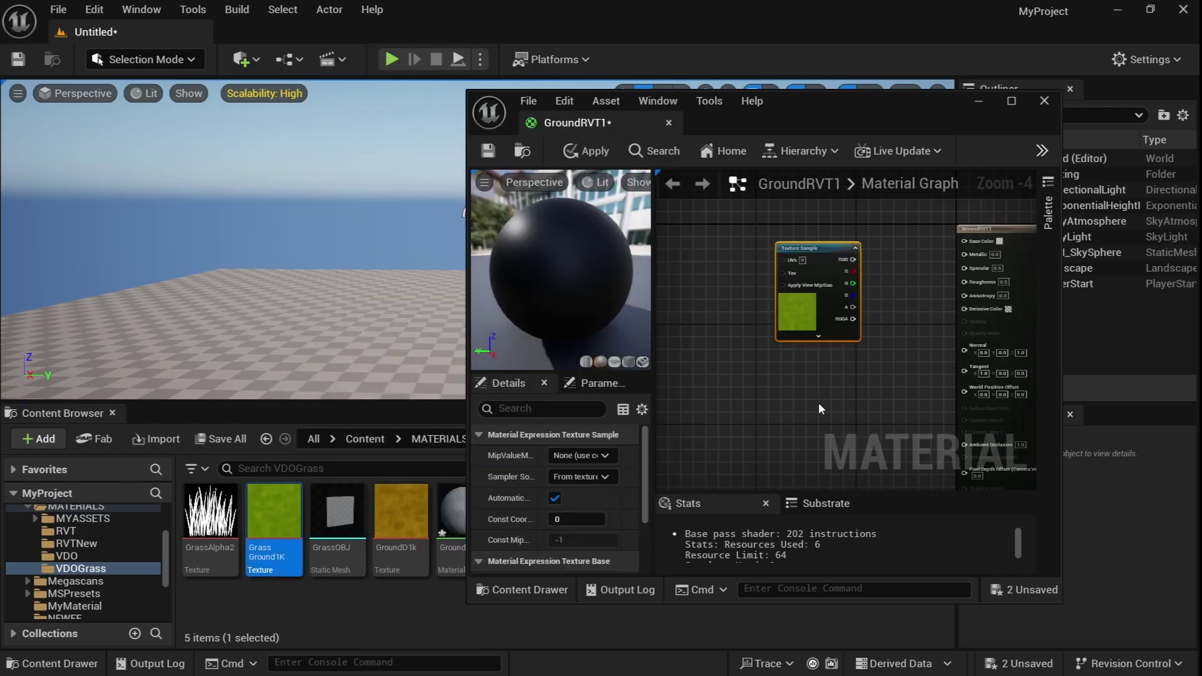
{"action": "left_click_drag", "start_coordinate": [400, 519], "coordinate": [808, 414]}
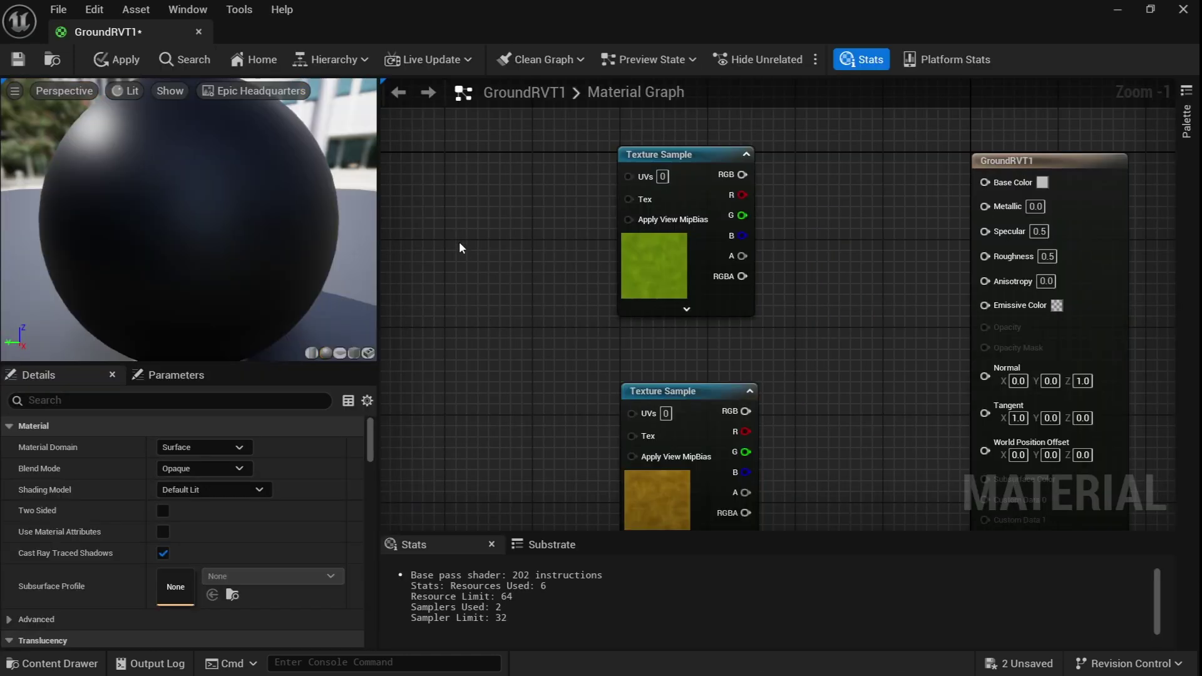
{"action": "right_click", "coordinate": [460, 239]}
{"action": "type", "text": "textureco"}
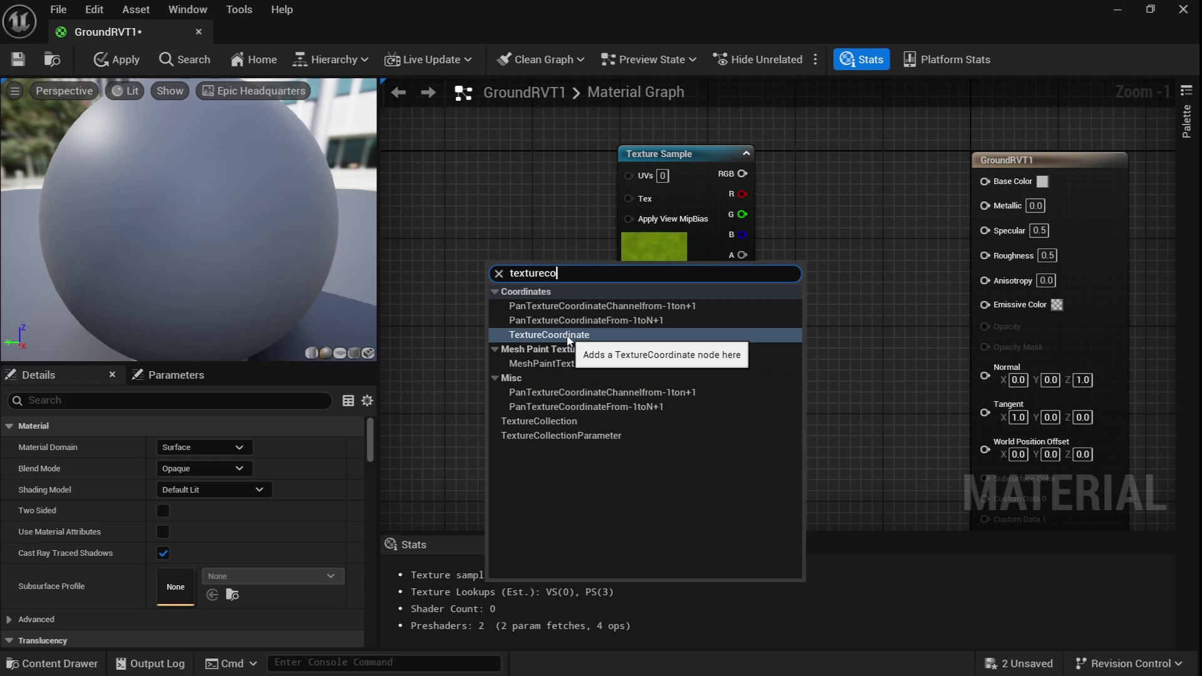
{"action": "left_click", "coordinate": [569, 335]}
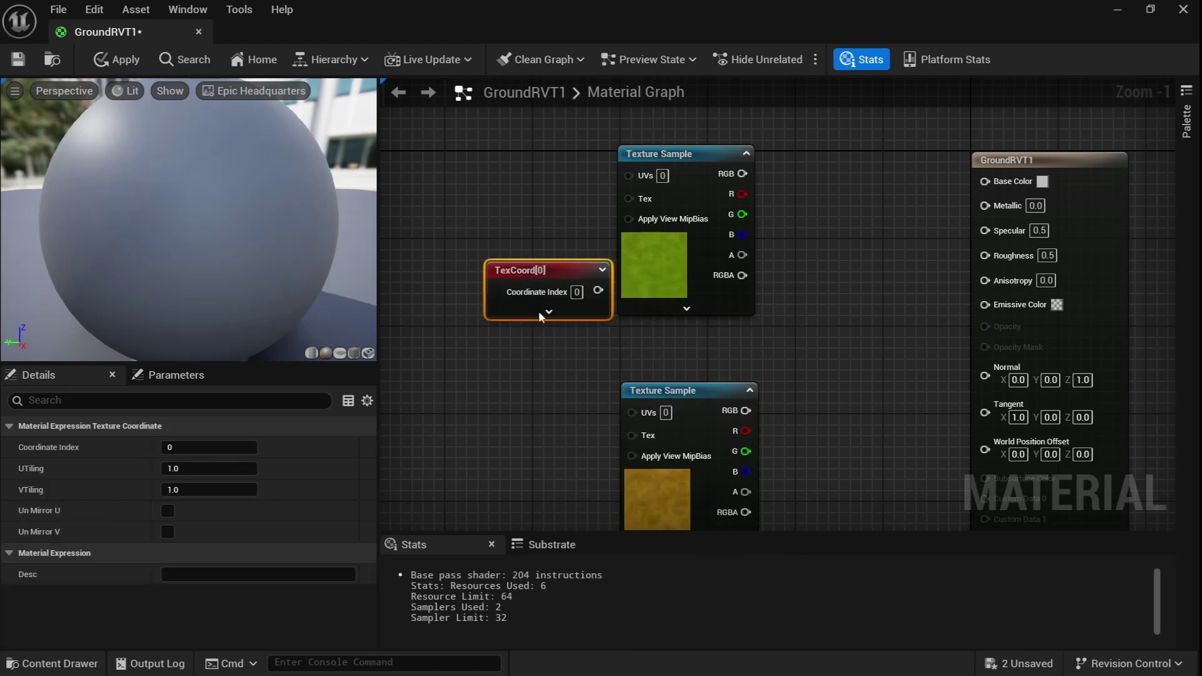
{"action": "left_click_drag", "start_coordinate": [546, 278], "coordinate": [631, 182]}
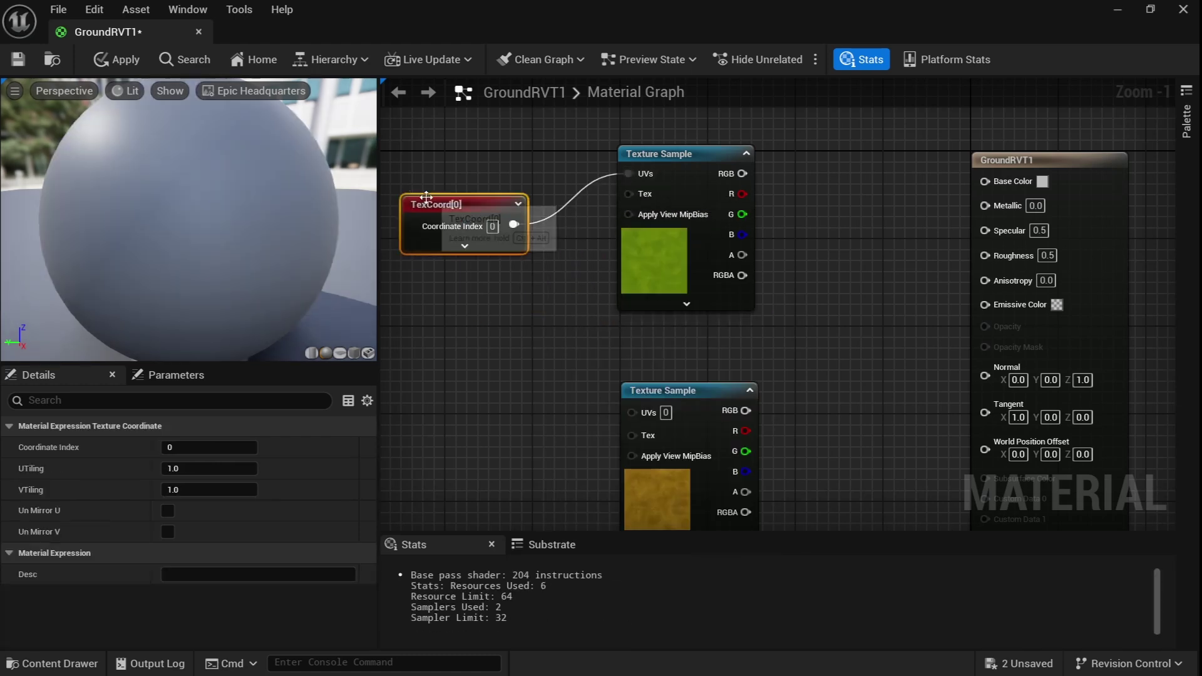
Step: Duplicate the TexCoord node for the GroundD1k texture sample
{"action": "key", "text": "ctrl+d"}
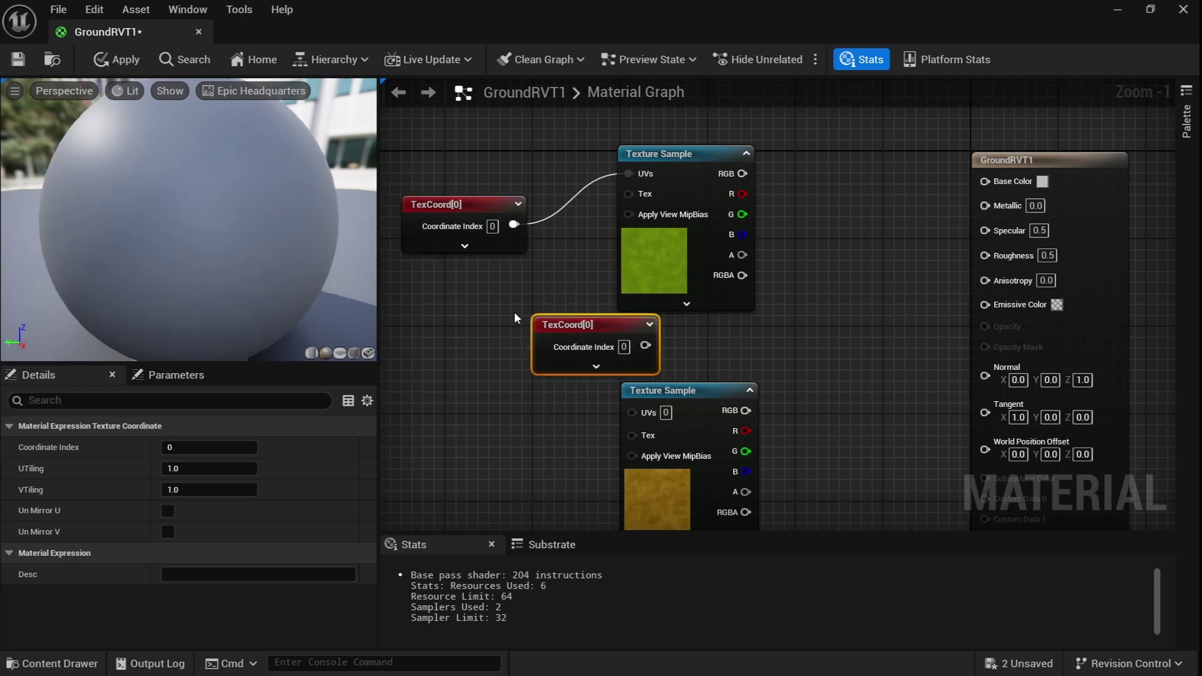
{"action": "left_click_drag", "start_coordinate": [598, 322], "coordinate": [645, 413]}
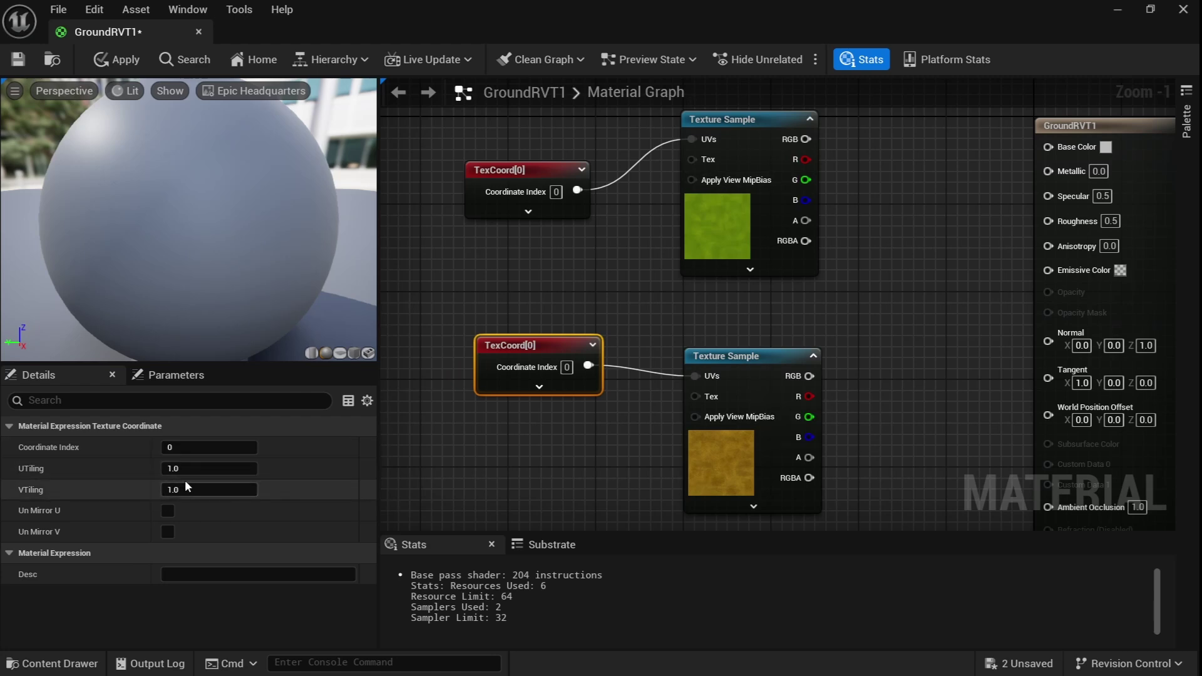
{"action": "right_click_drag", "start_coordinate": [881, 312], "coordinate": [874, 314]}
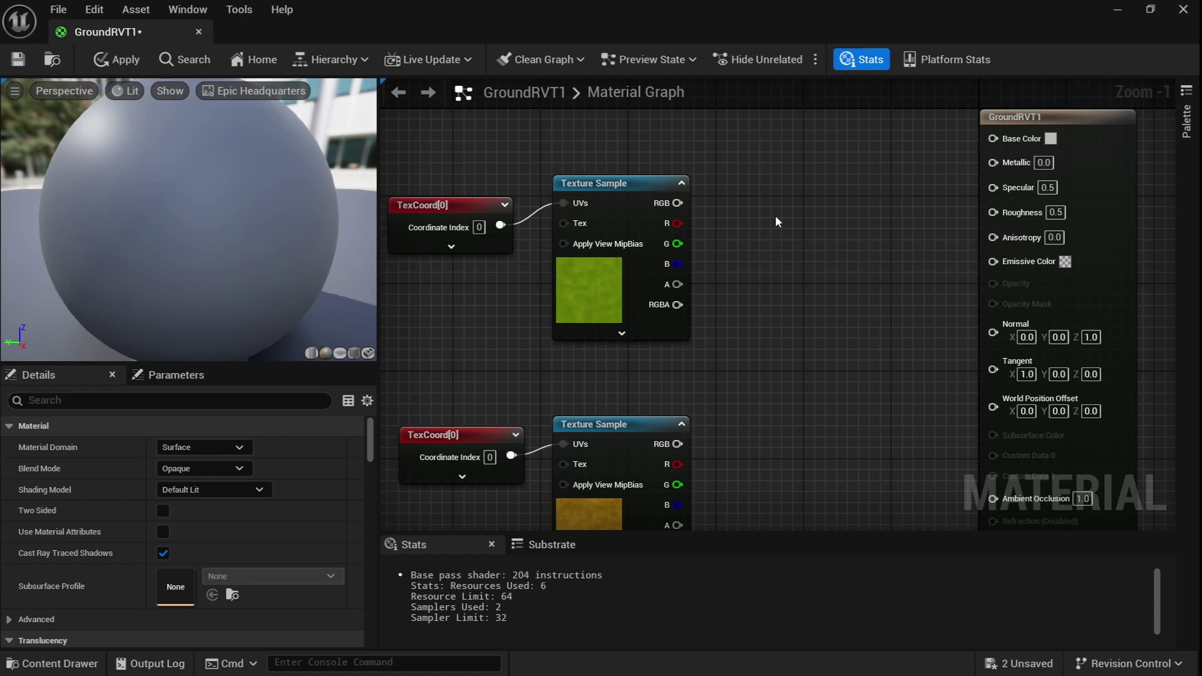
Step: Add a Landscape Layer Blend node with two layers
{"action": "right_click", "coordinate": [775, 216]}
{"action": "type", "text": "lan"}
{"action": "key", "text": "Return"}
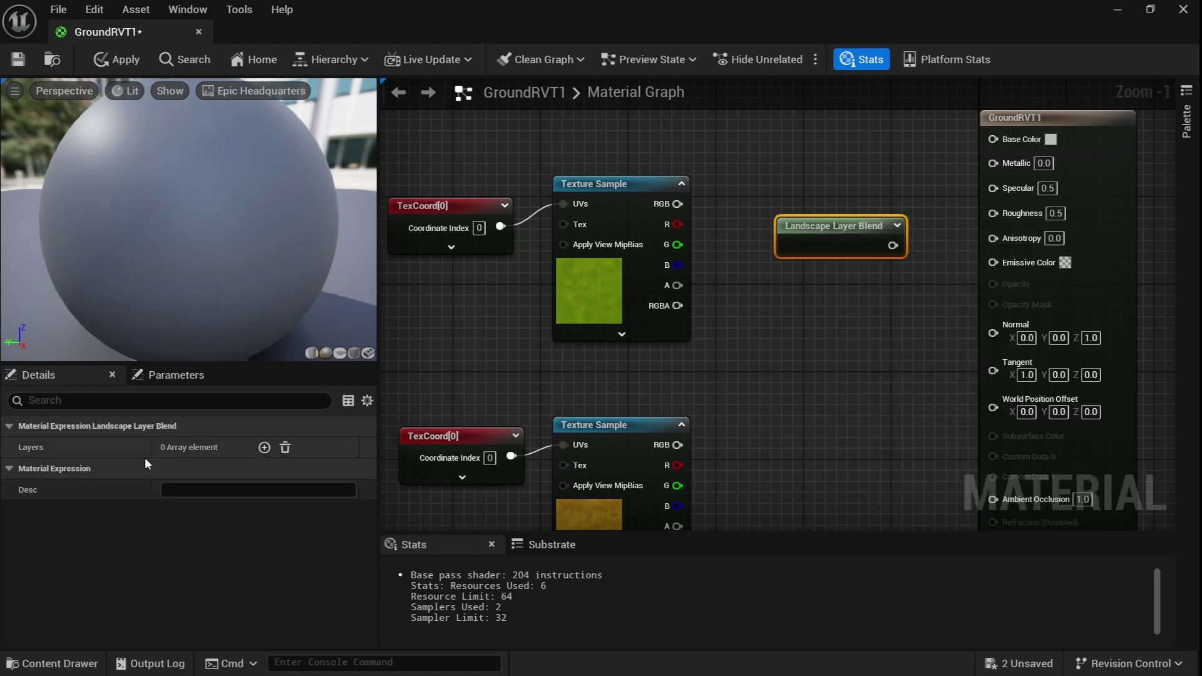
{"action": "left_click", "coordinate": [264, 447]}
{"action": "left_click", "coordinate": [264, 447]}
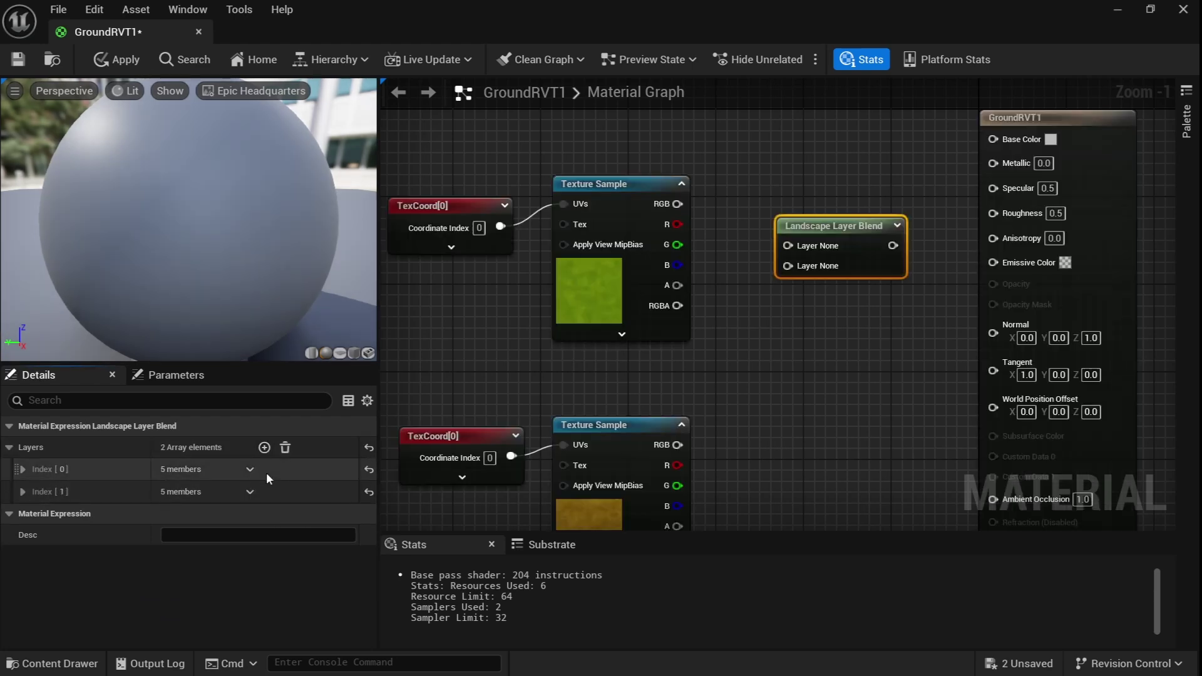
Step: Name the blend layers GrassLayer and DirtLayer
{"action": "left_click", "coordinate": [23, 469]}
{"action": "left_click", "coordinate": [222, 491]}
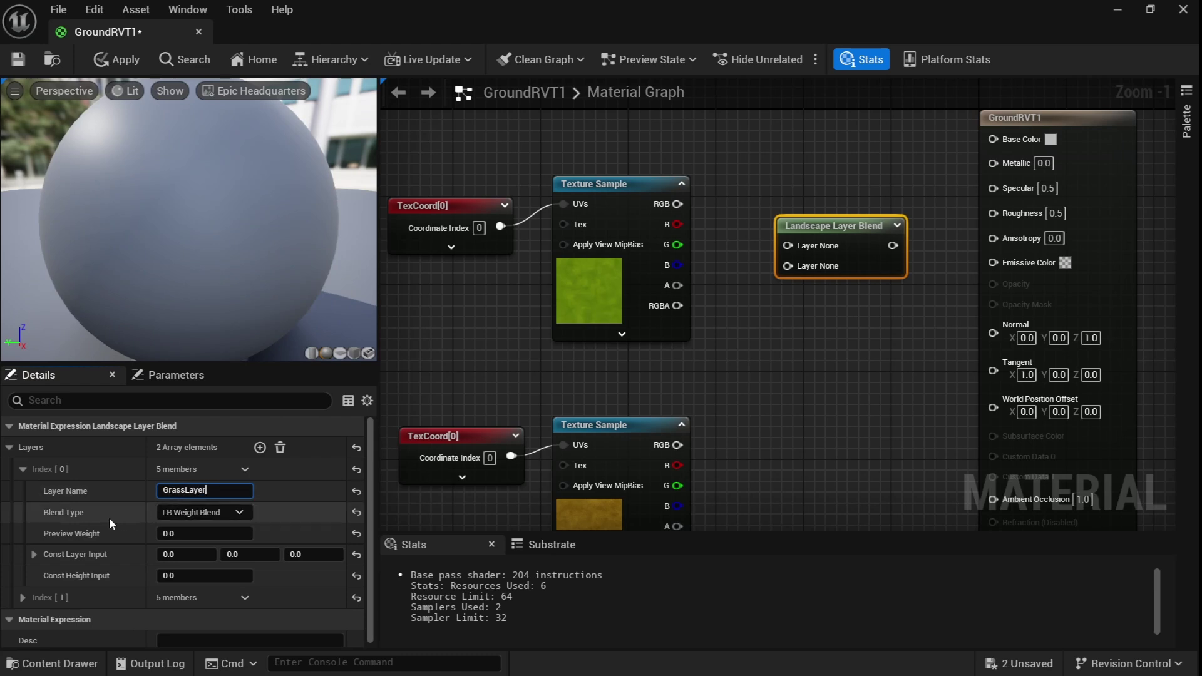
{"action": "left_click", "coordinate": [23, 598]}
{"action": "scroll", "coordinate": [94, 563], "scroll_direction": "down", "scroll_amount": 2}
{"action": "left_click", "coordinate": [207, 544]}
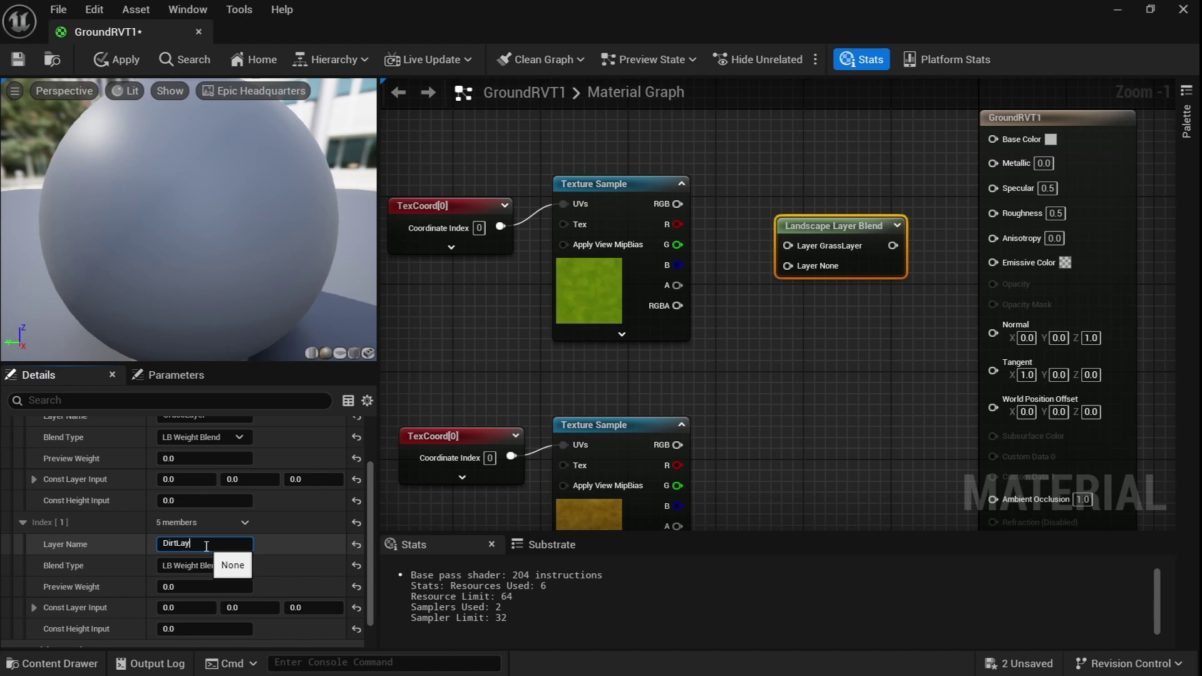
{"action": "type", "text": "DirtLayer"}
{"action": "left_click", "coordinate": [733, 188]}
Step: Wire the grass and dirt textures into their layers and the blend into Base Color
{"action": "left_click_drag", "start_coordinate": [678, 204], "coordinate": [788, 245]}
{"action": "left_click_drag", "start_coordinate": [678, 445], "coordinate": [790, 269]}
{"action": "right_click_drag", "start_coordinate": [918, 333], "coordinate": [795, 403]}
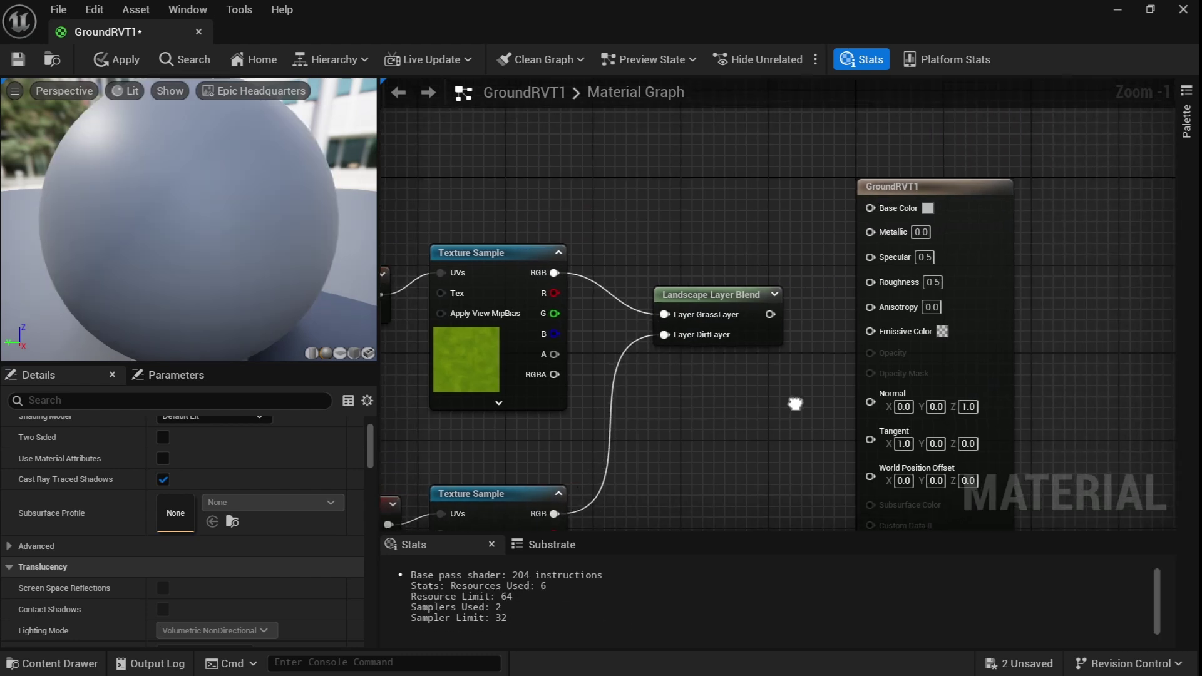
{"action": "left_click_drag", "start_coordinate": [772, 311], "coordinate": [875, 204]}
Step: Set the material's Specular to 0
{"action": "scroll", "coordinate": [763, 380], "scroll_direction": "up", "scroll_amount": 1}
{"action": "left_click", "coordinate": [843, 281]}
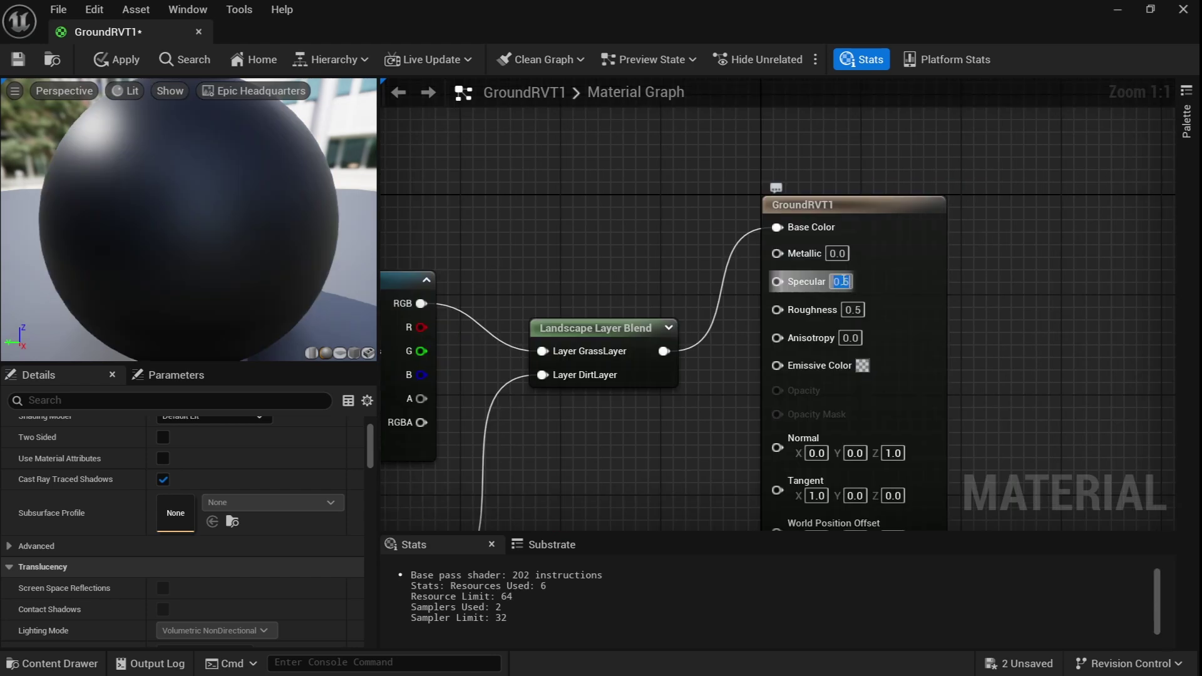
{"action": "type", "text": "0"}
{"action": "key", "text": "Return"}
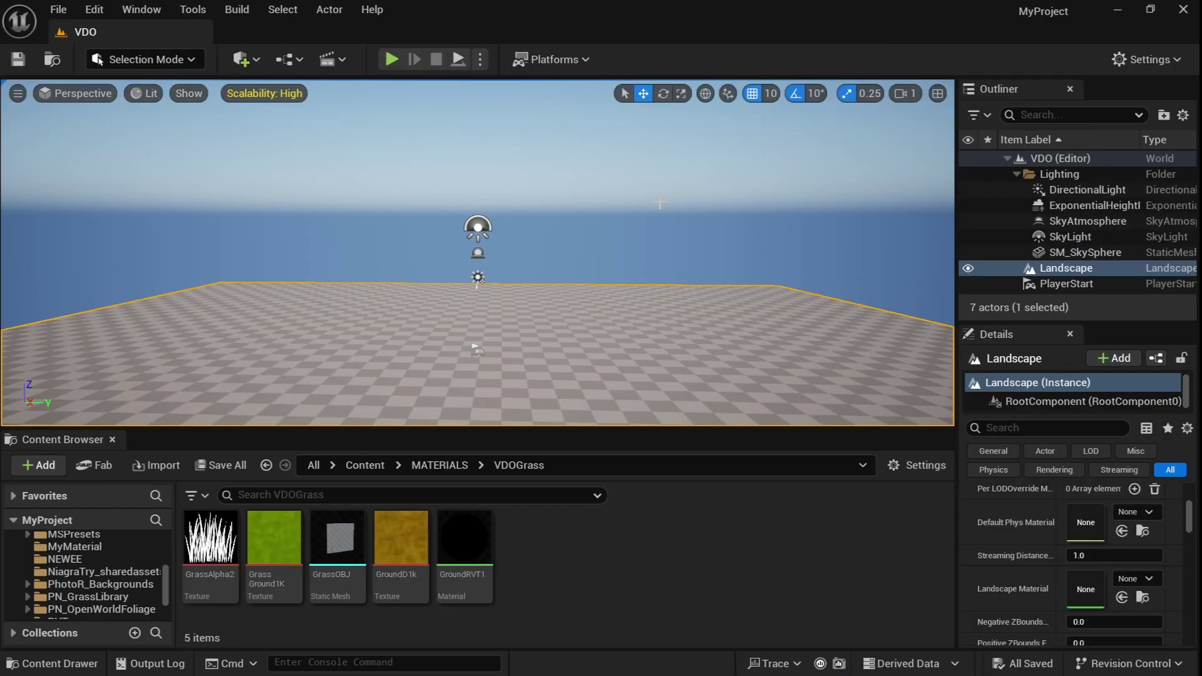
Step: Assign GroundRVT1 as the Landscape Material and switch to Landscape mode's Paint tools
{"action": "left_click_drag", "start_coordinate": [465, 540], "coordinate": [1102, 582]}
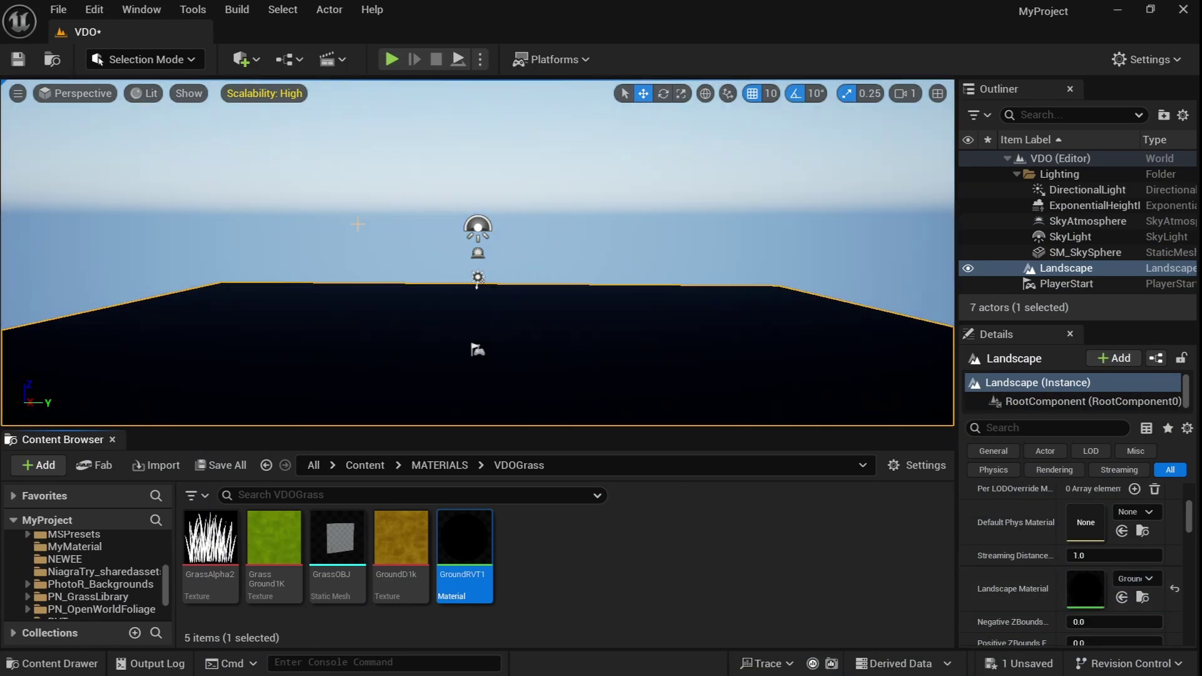
{"action": "left_click", "coordinate": [140, 58]}
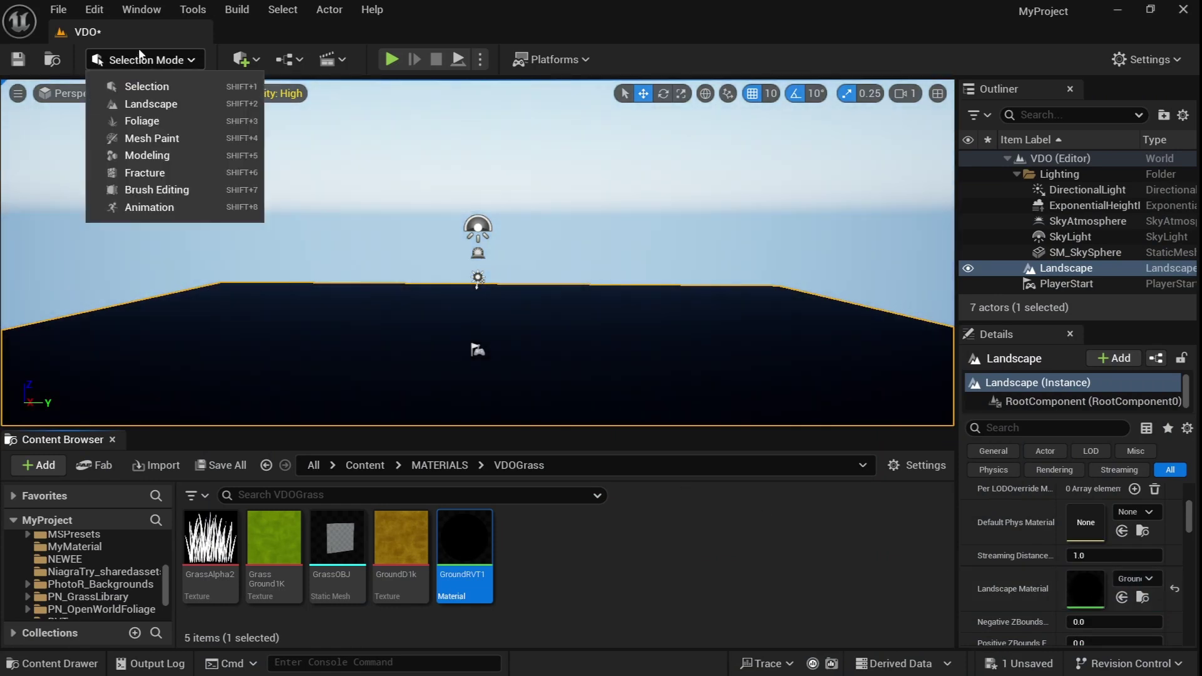
{"action": "left_click", "coordinate": [174, 107]}
{"action": "key", "text": "shift+2"}
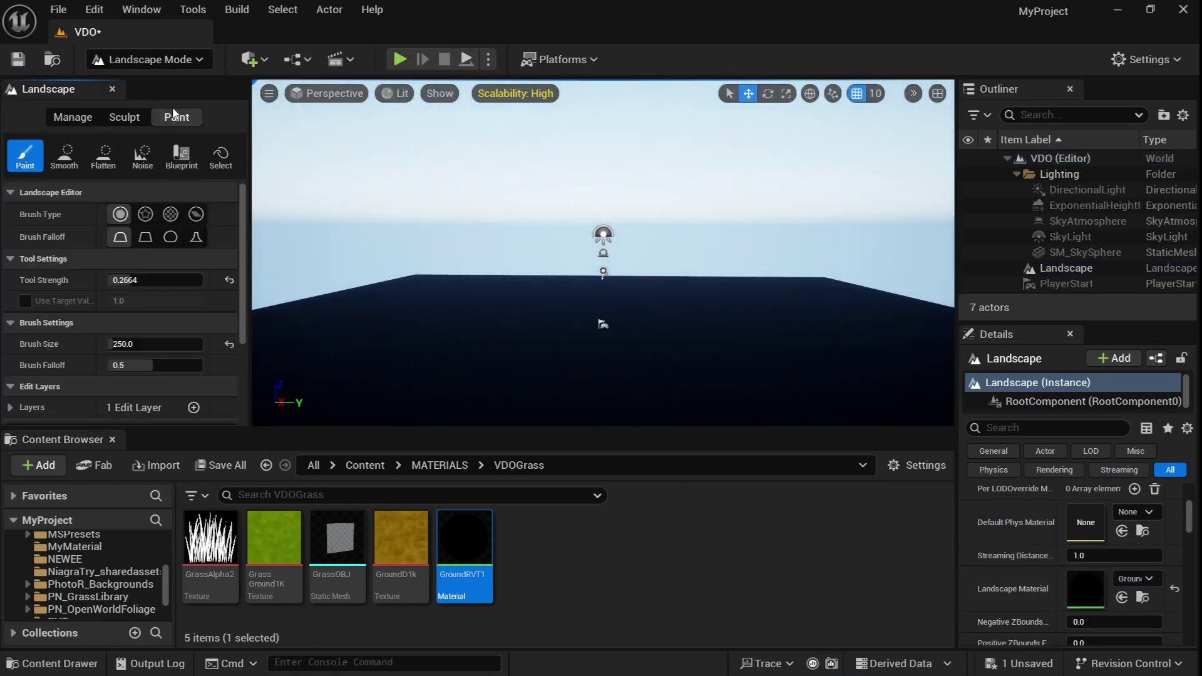
{"action": "scroll", "coordinate": [210, 261], "scroll_direction": "down", "scroll_amount": 5}
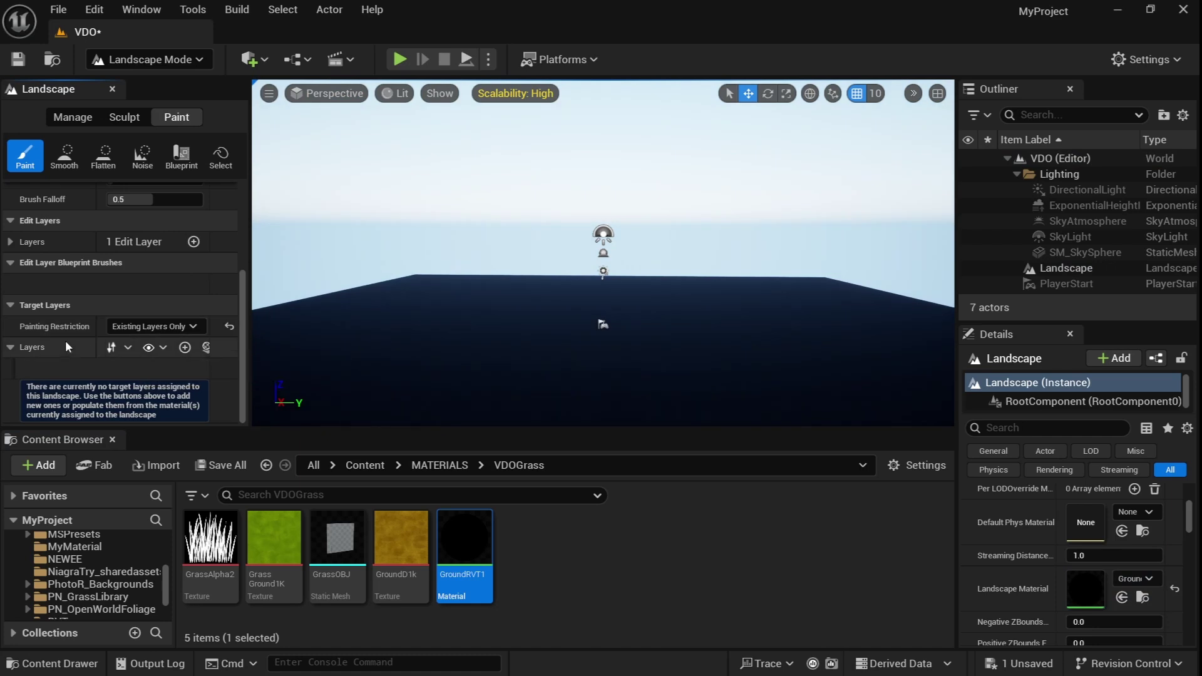
Step: Create layers from the assigned material and save a weight-blended Grass1_LayerInfo
{"action": "left_click", "coordinate": [206, 348]}
{"action": "left_click_drag", "start_coordinate": [241, 329], "coordinate": [241, 374]}
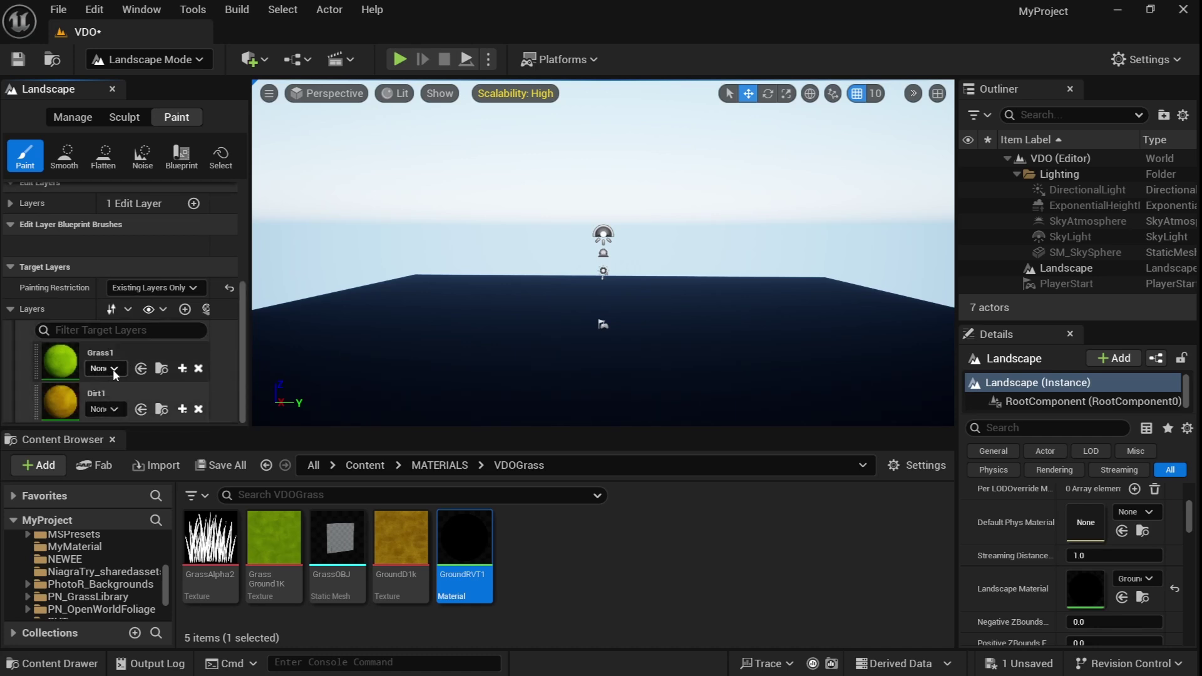
{"action": "left_click", "coordinate": [186, 370]}
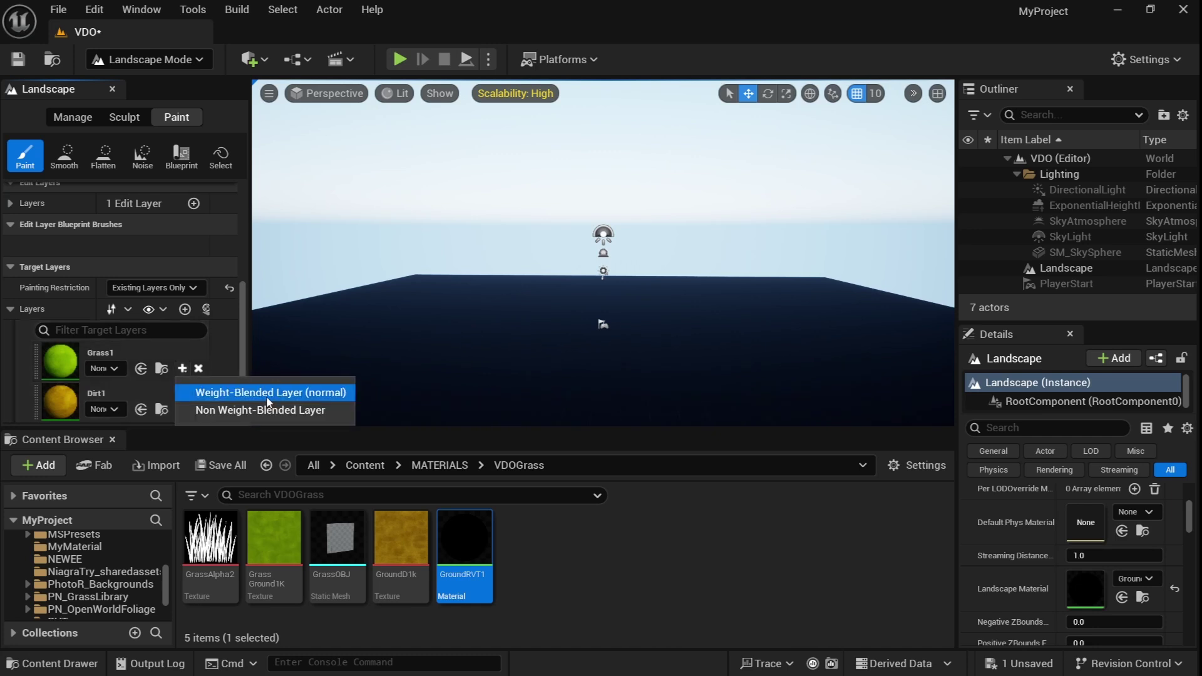
{"action": "left_click", "coordinate": [267, 398]}
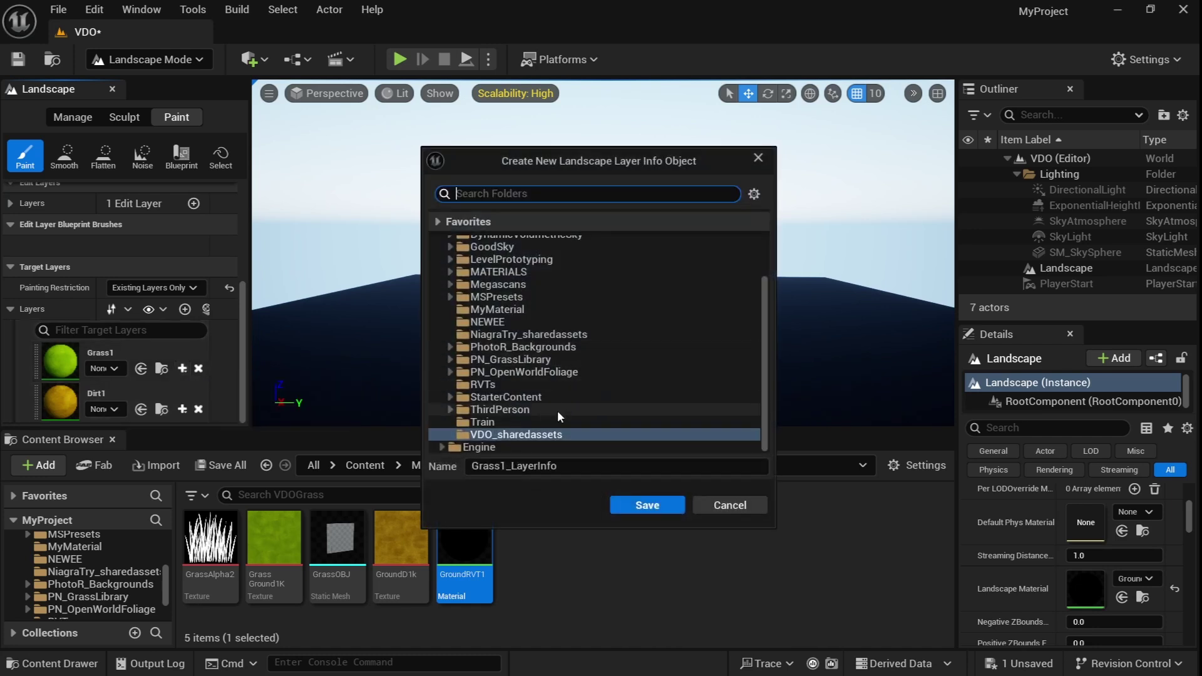
{"action": "left_click", "coordinate": [663, 508]}
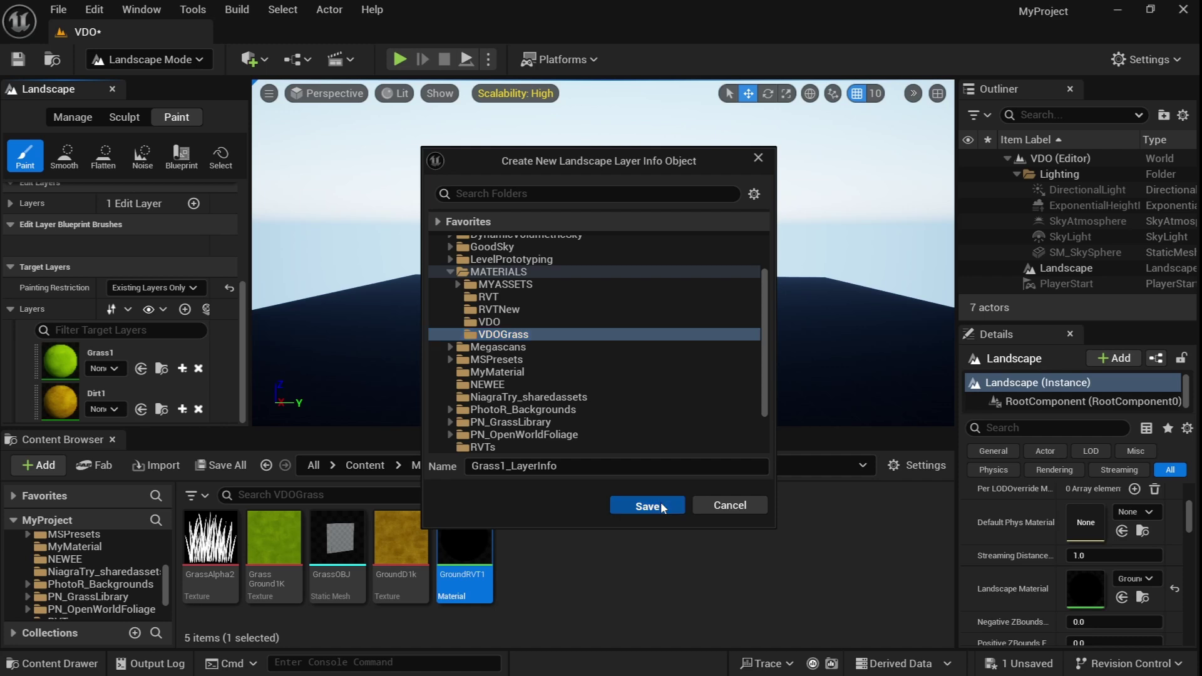
Step: Create and save a weight-blended Dirt1_LayerInfo for the Dirt1 layer
{"action": "scroll", "coordinate": [148, 393], "scroll_direction": "down", "scroll_amount": 1}
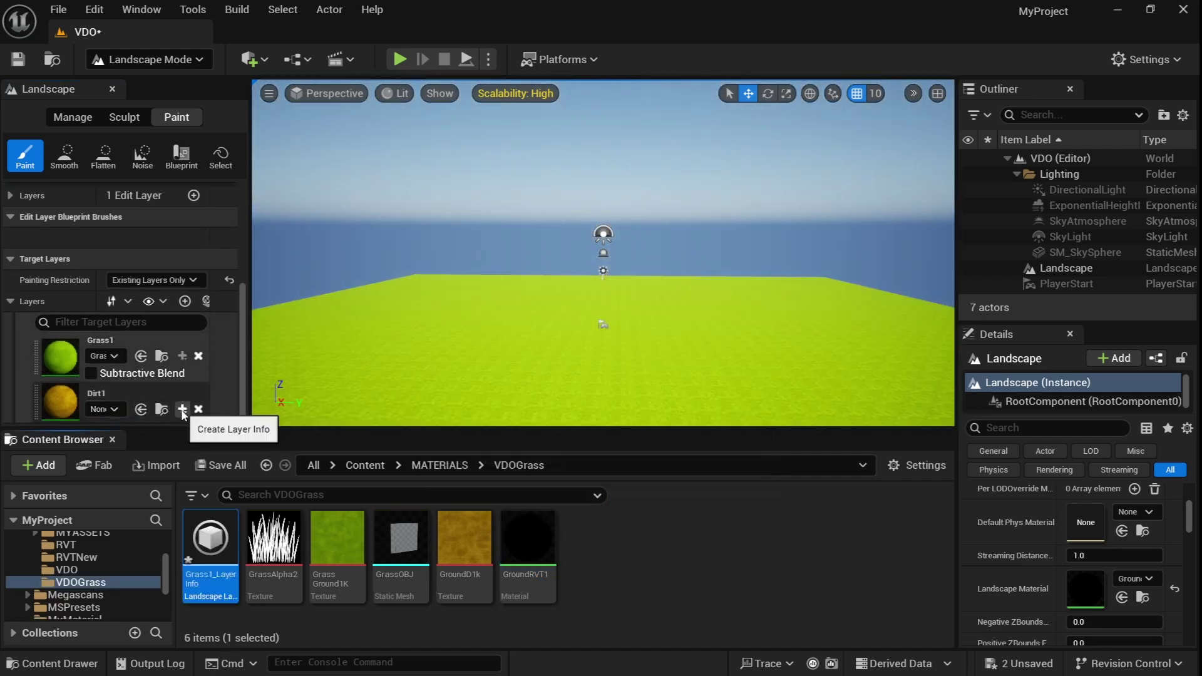
{"action": "left_click", "coordinate": [182, 410]}
{"action": "left_click", "coordinate": [259, 432]}
{"action": "left_click", "coordinate": [651, 504]}
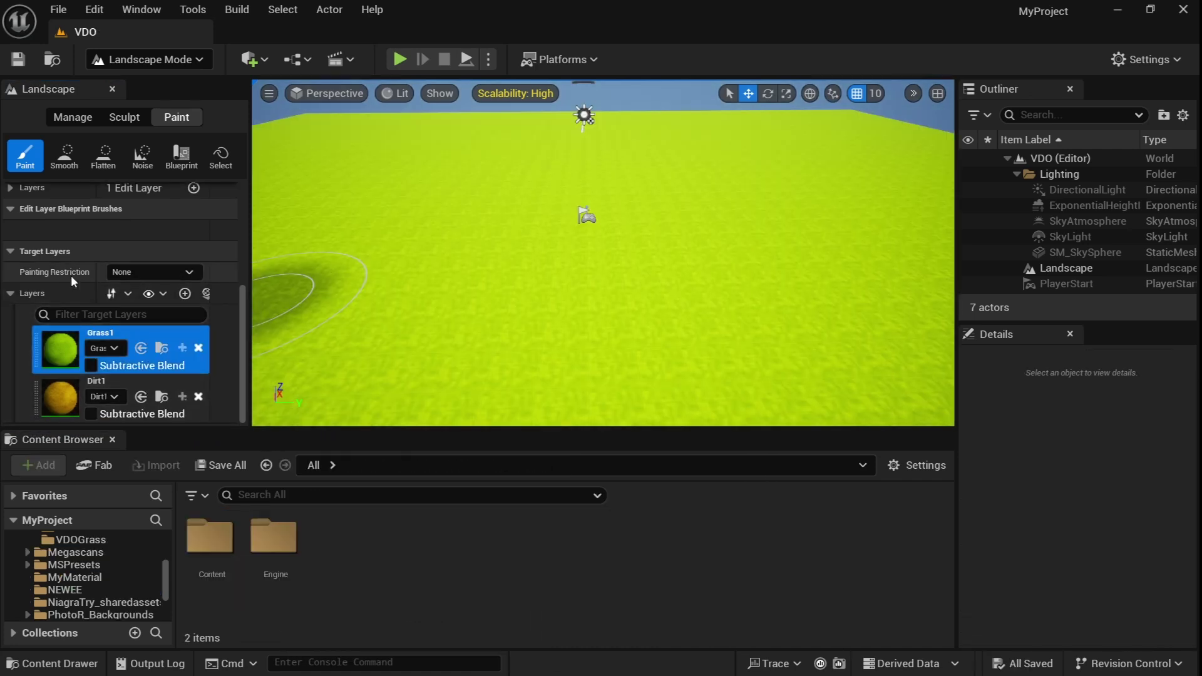
Step: Paint a brown Dirt1 patch across the green landscape
{"action": "left_click", "coordinate": [148, 296]}
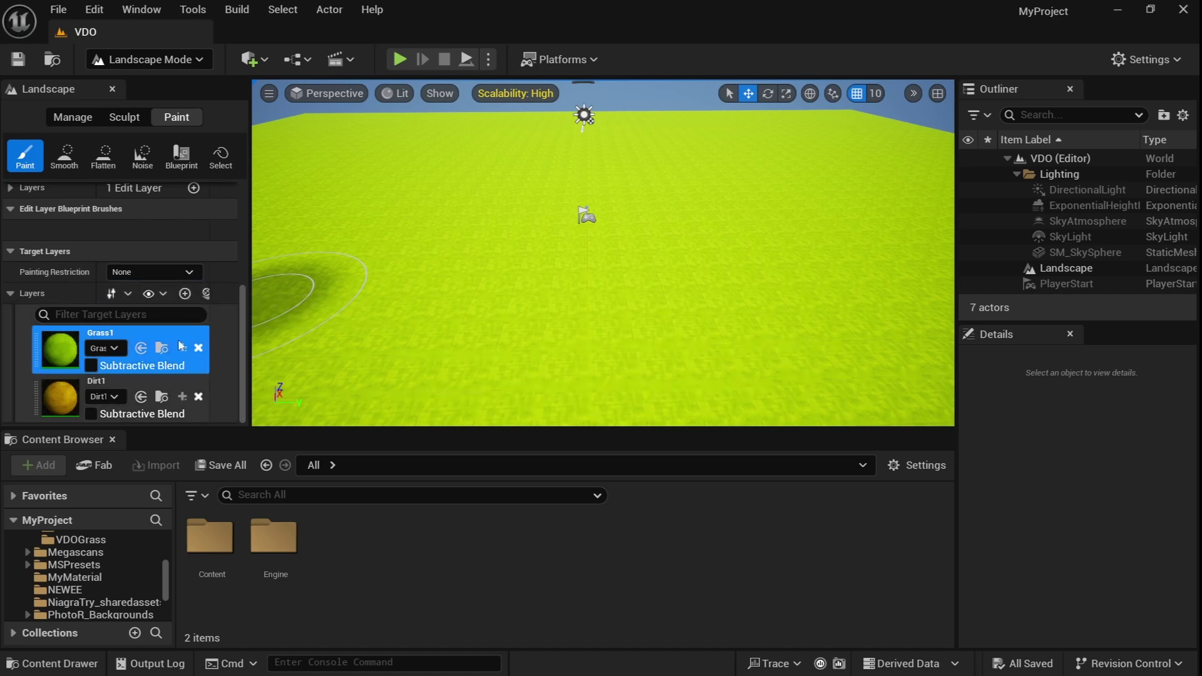
{"action": "left_click", "coordinate": [161, 391]}
{"action": "mouse_move", "coordinate": [499, 348]}
{"action": "left_mouse_down"}
{"action": "mouse_move", "coordinate": [760, 295]}
{"action": "mouse_move", "coordinate": [606, 331]}
{"action": "mouse_move", "coordinate": [356, 306]}
{"action": "left_mouse_up"}
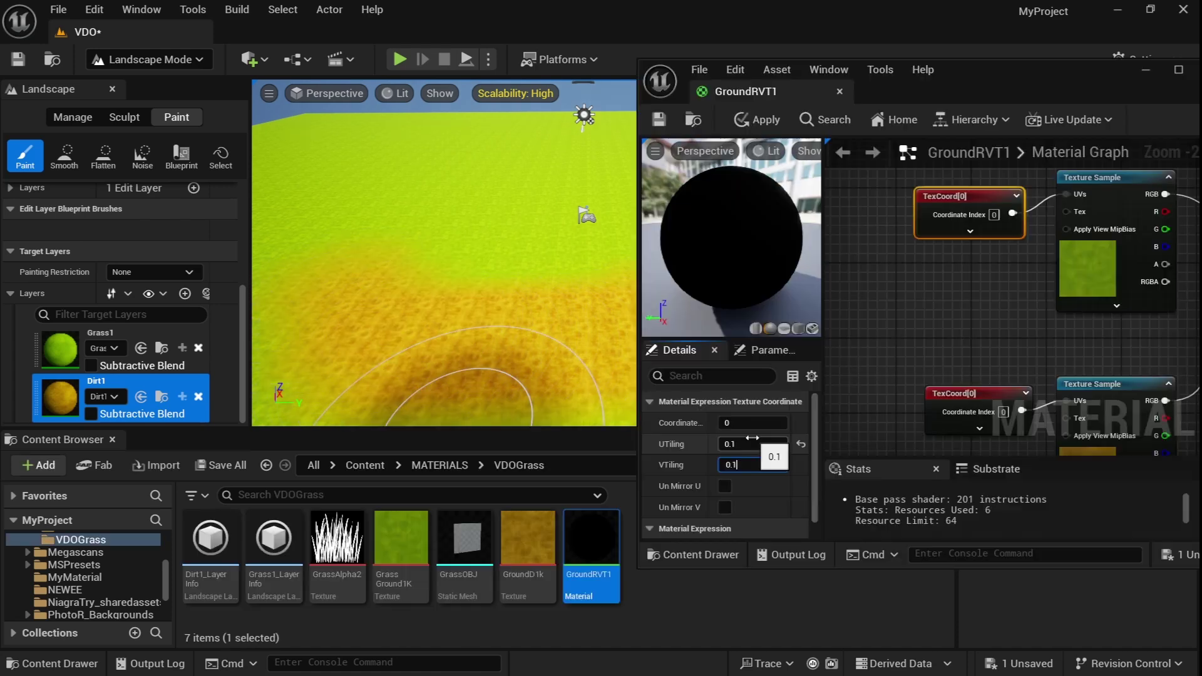
Step: Set U and V tiling to 0.1 on both TexCoord nodes and apply GroundRVT1
{"action": "key", "text": "Return"}
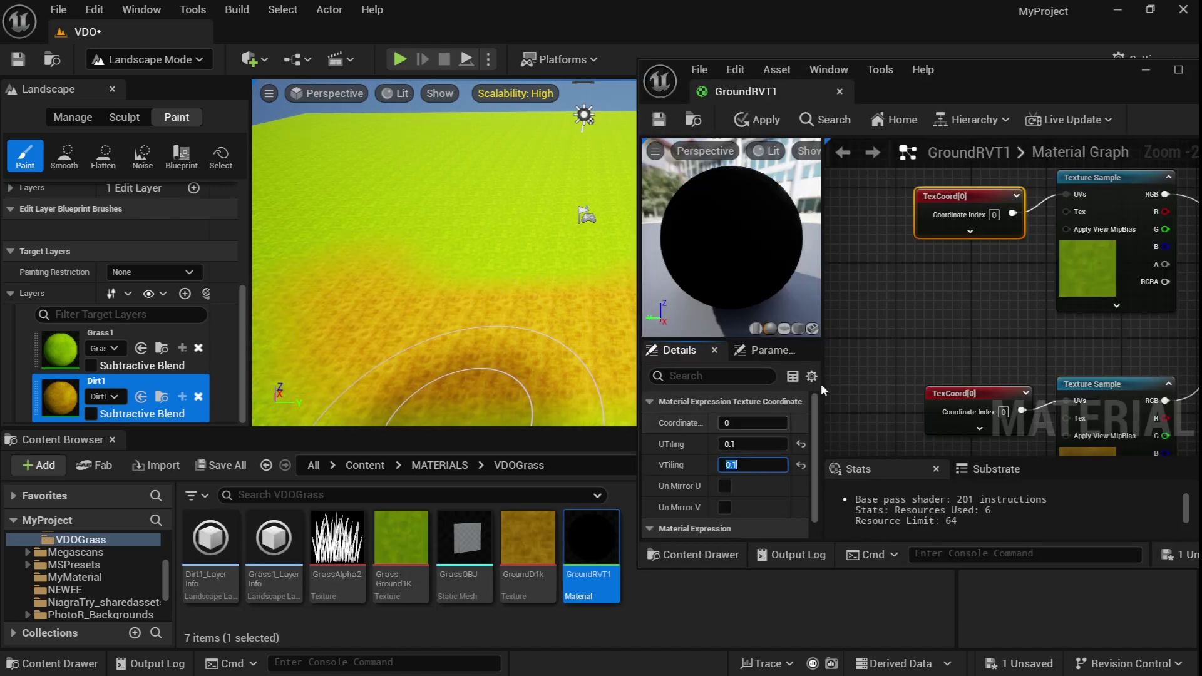
{"action": "left_click", "coordinate": [959, 389]}
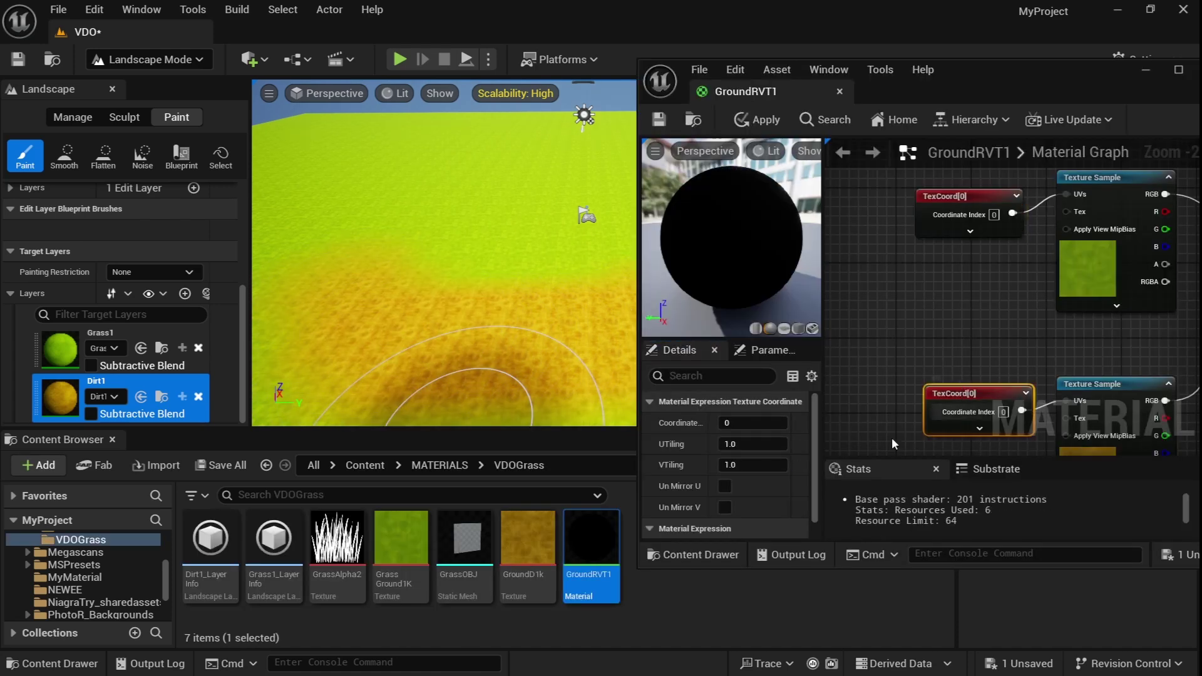
{"action": "left_click", "coordinate": [758, 446]}
{"action": "type", "text": "0.1"}
{"action": "key", "text": "Tab"}
{"action": "type", "text": "0"}
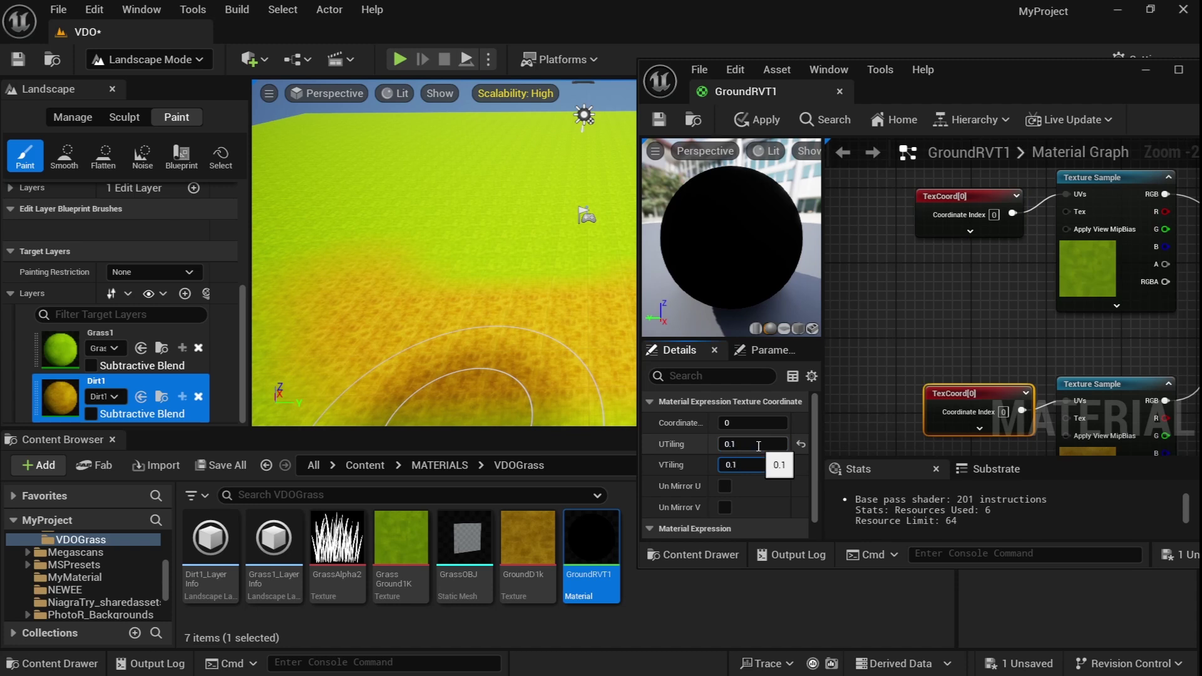
{"action": "left_click", "coordinate": [757, 120]}
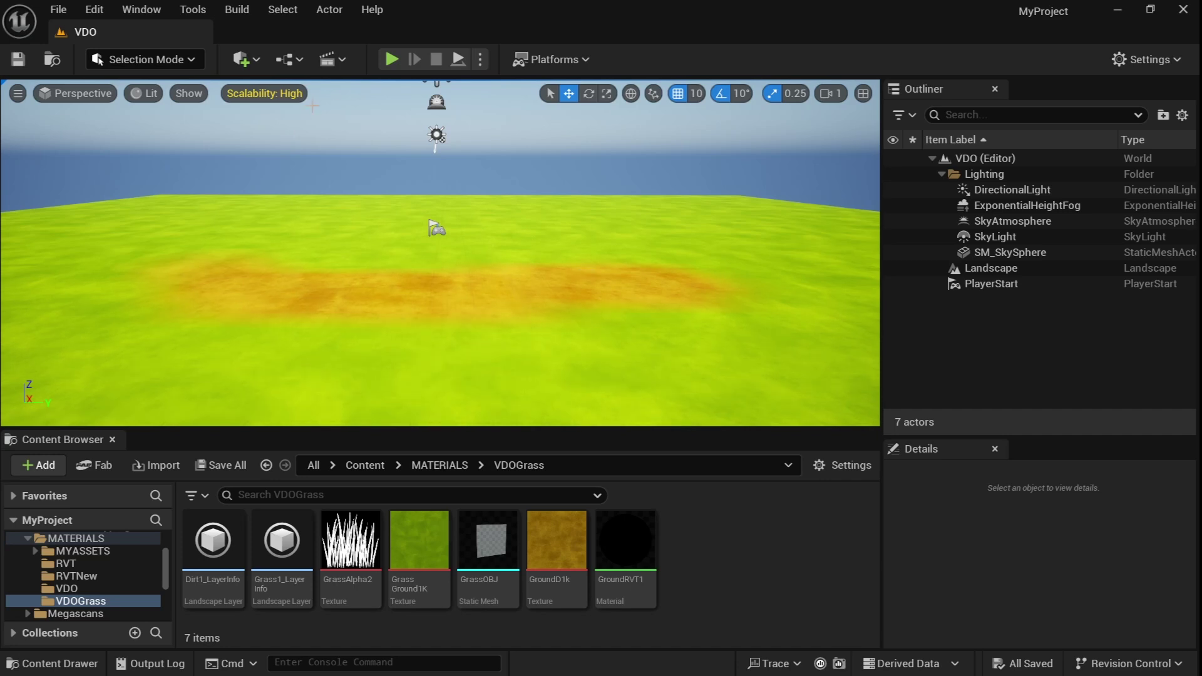
Step: Add a Runtime Virtual Texture Volume to the level and fit its bounds to the Landscape
{"action": "left_click", "coordinate": [261, 63]}
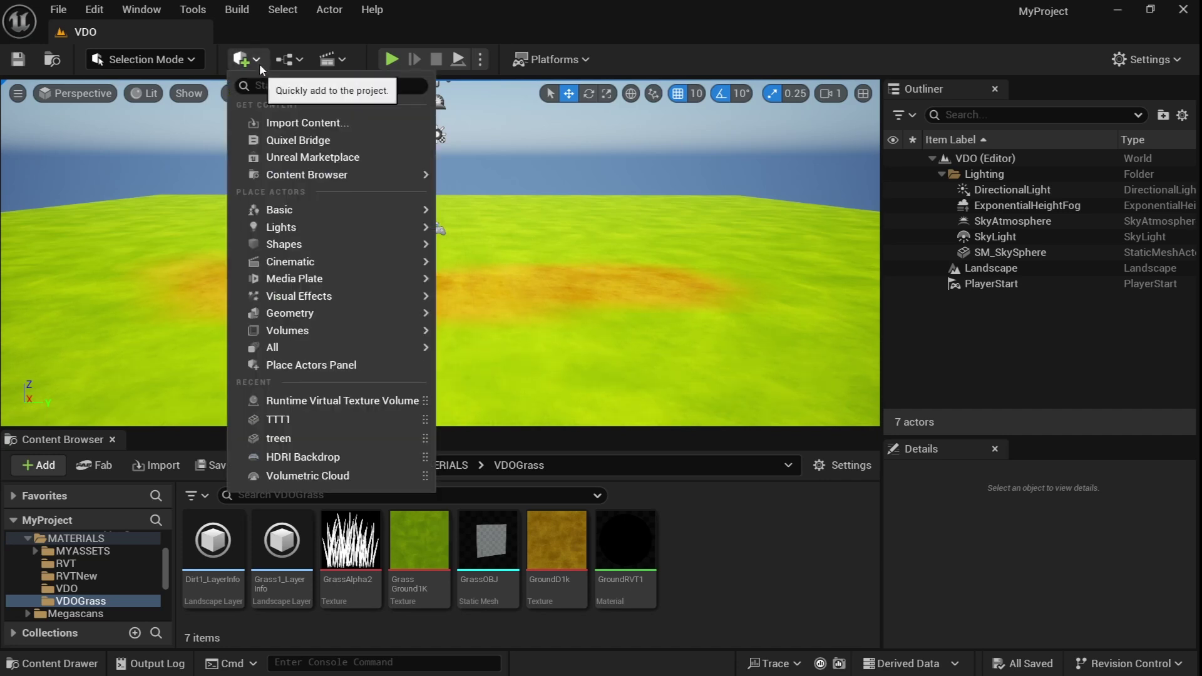
{"action": "left_click", "coordinate": [290, 91]}
{"action": "type", "text": "r"}
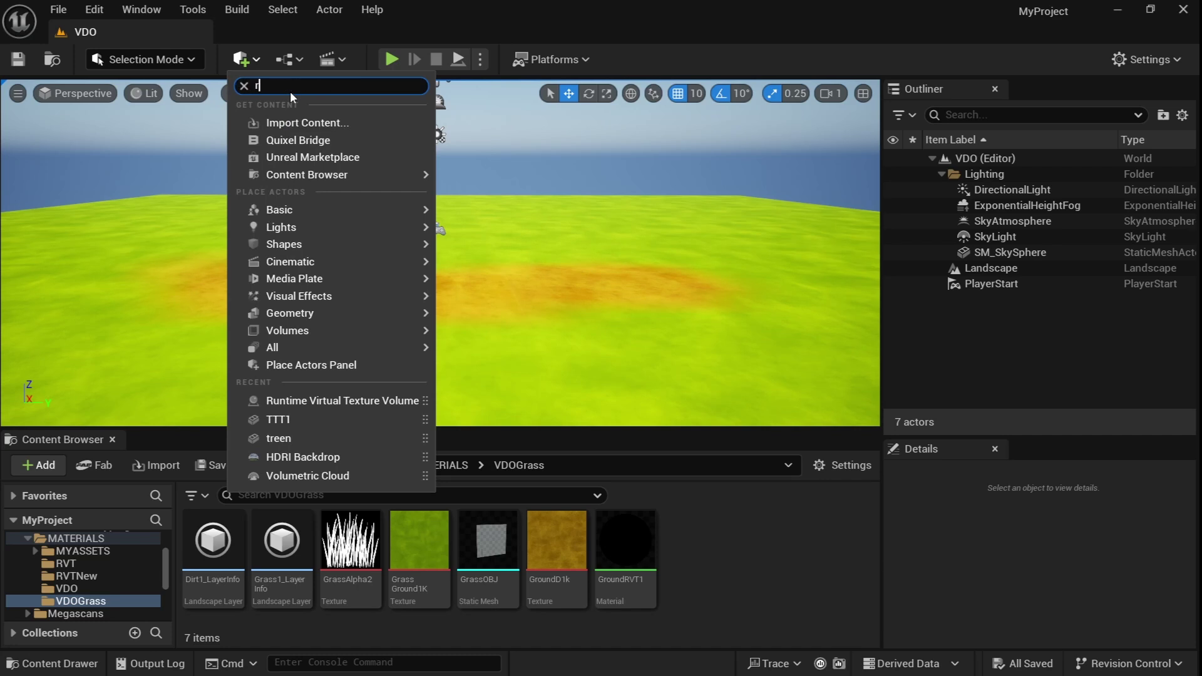
{"action": "type", "text": "unti"}
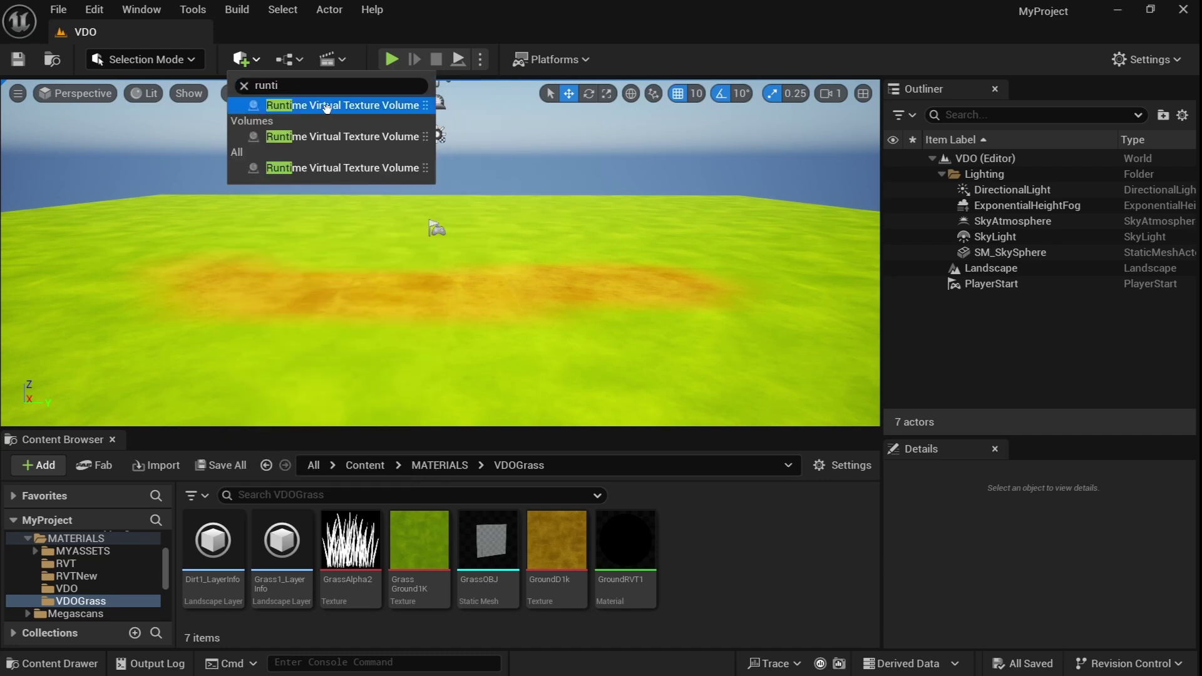
{"action": "left_click", "coordinate": [326, 105]}
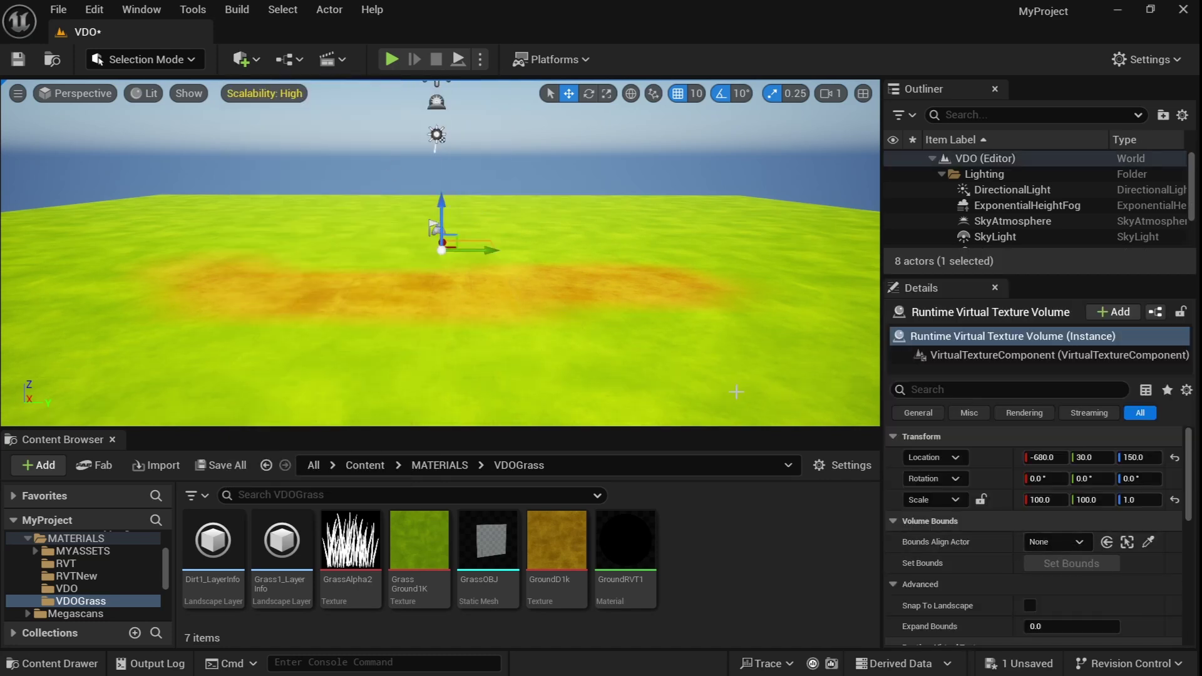
{"action": "left_click", "coordinate": [1073, 545]}
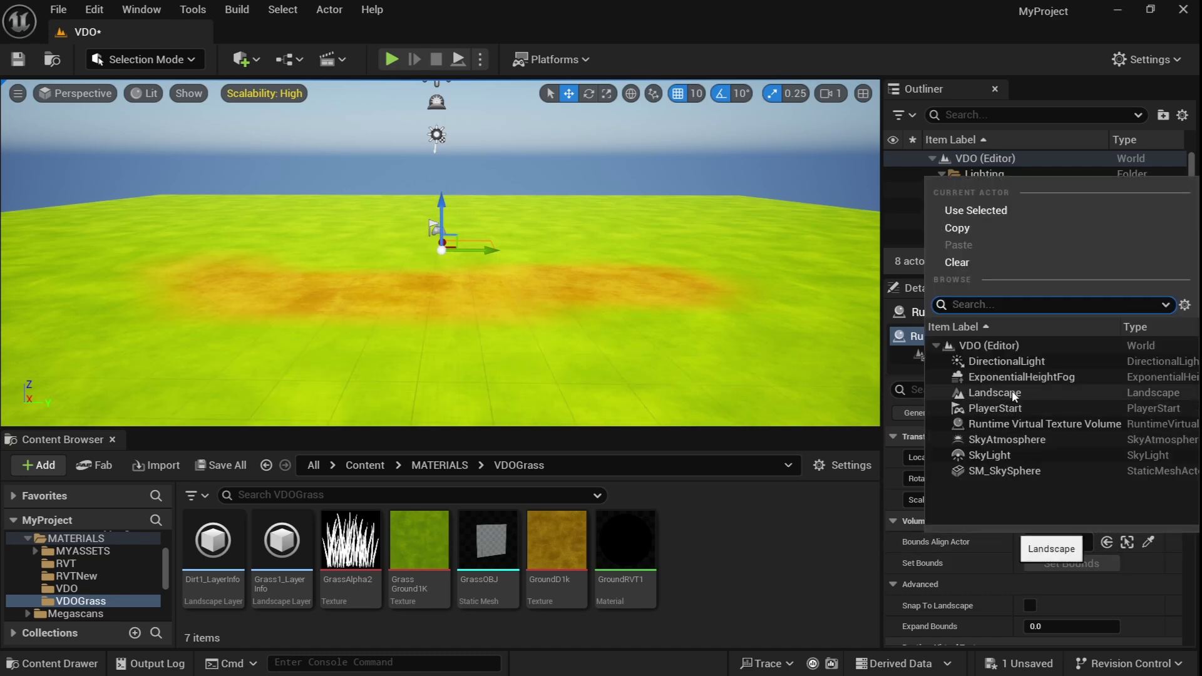
{"action": "left_click", "coordinate": [1012, 392]}
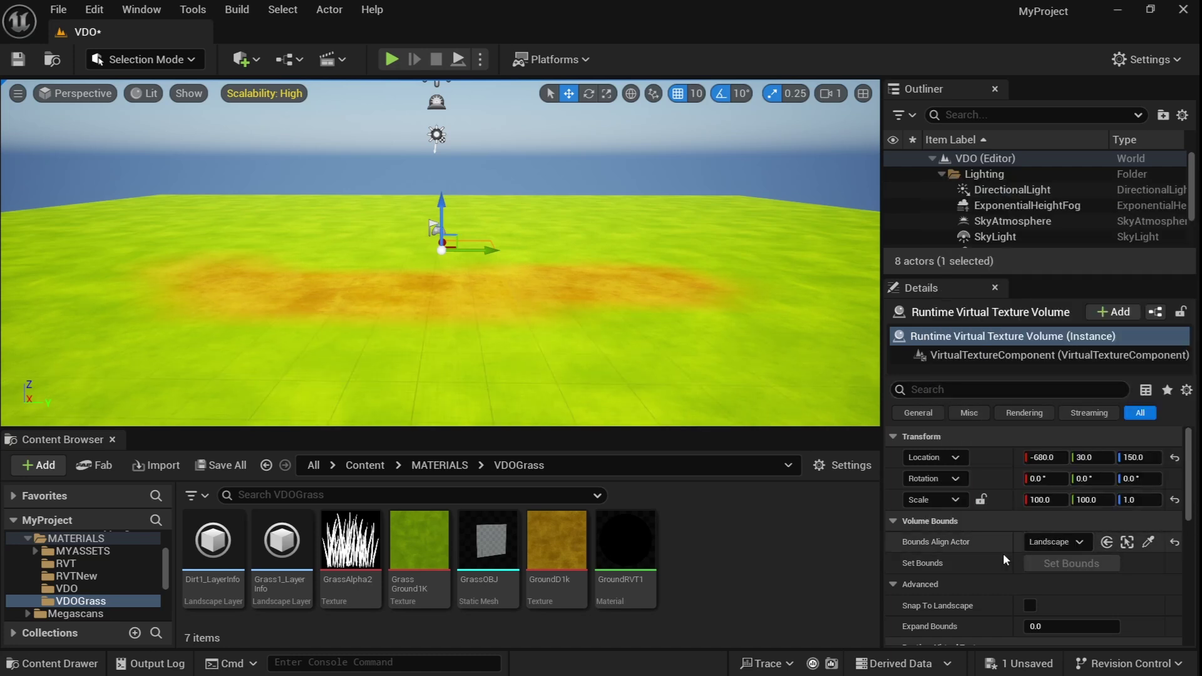
{"action": "left_click", "coordinate": [1069, 564]}
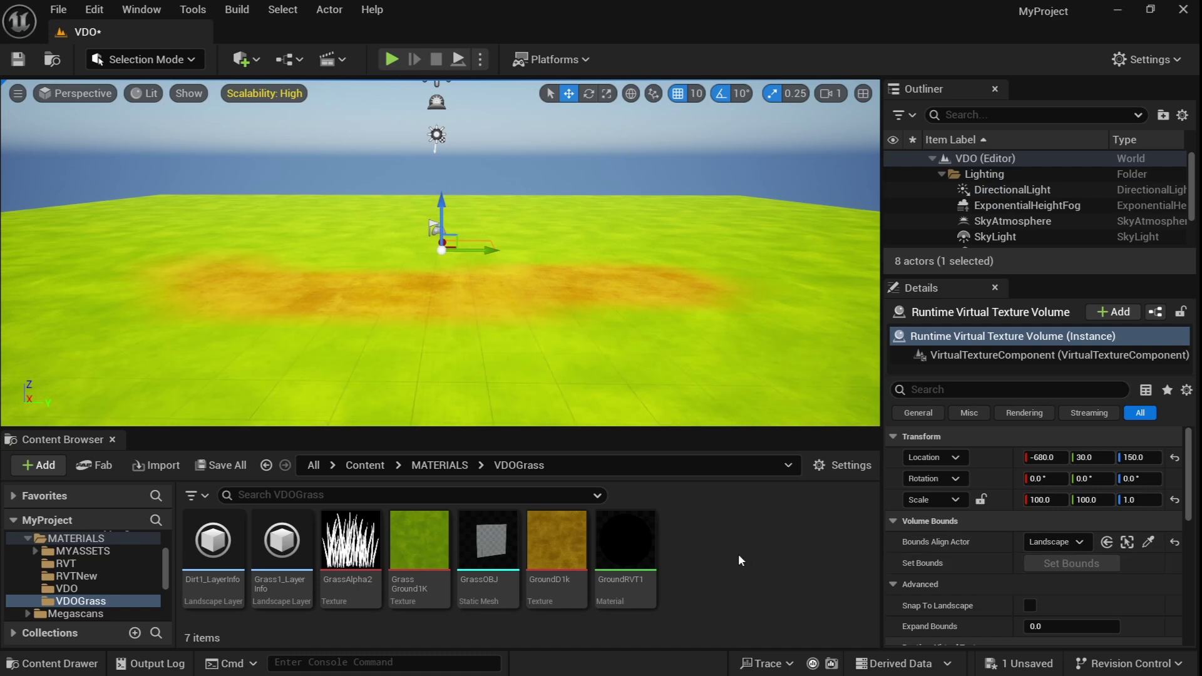
{"action": "right_click", "coordinate": [712, 563]}
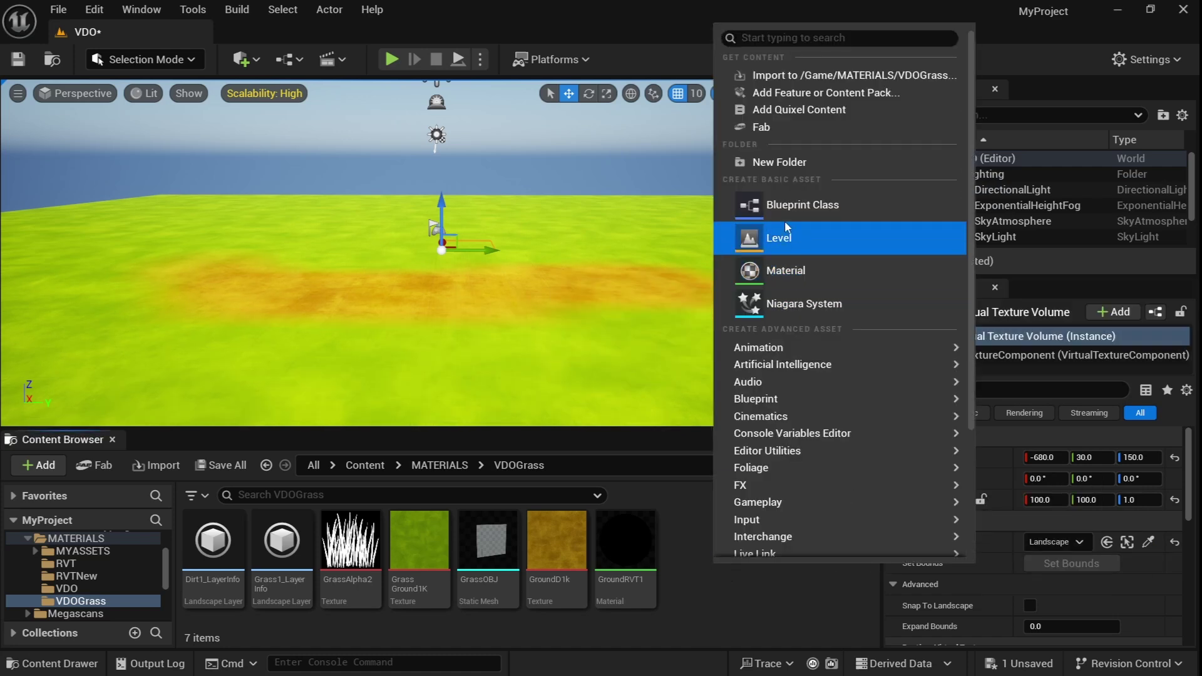
Step: Create a Runtime Virtual Texture asset named Grass1 in the VDOGrass folder
{"action": "left_click", "coordinate": [768, 45]}
{"action": "type", "text": "r"}
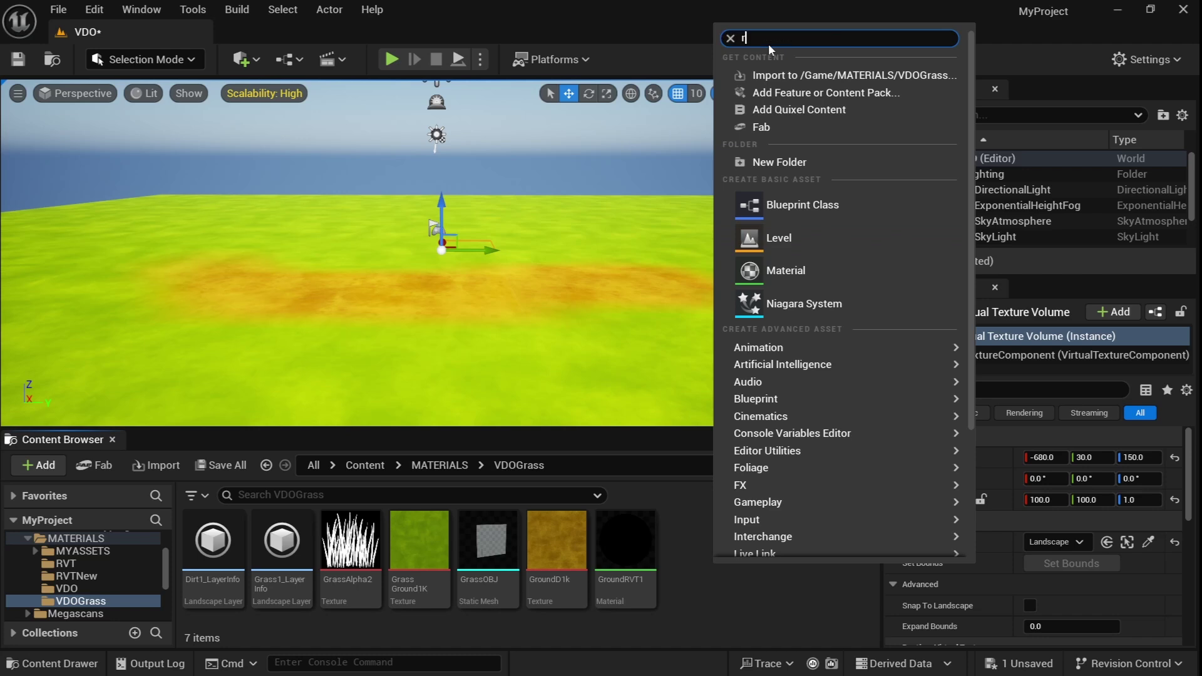
{"action": "type", "text": "un"}
{"action": "left_click", "coordinate": [813, 75]}
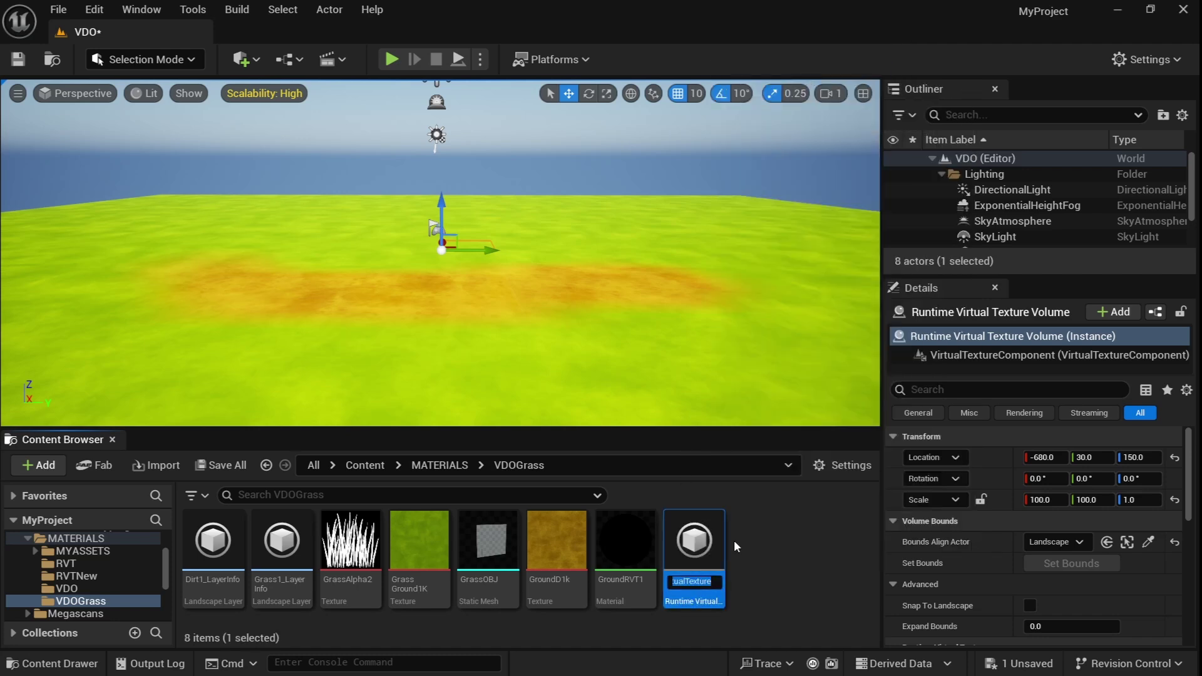
{"action": "type", "text": "Grass1"}
{"action": "key", "text": "Return"}
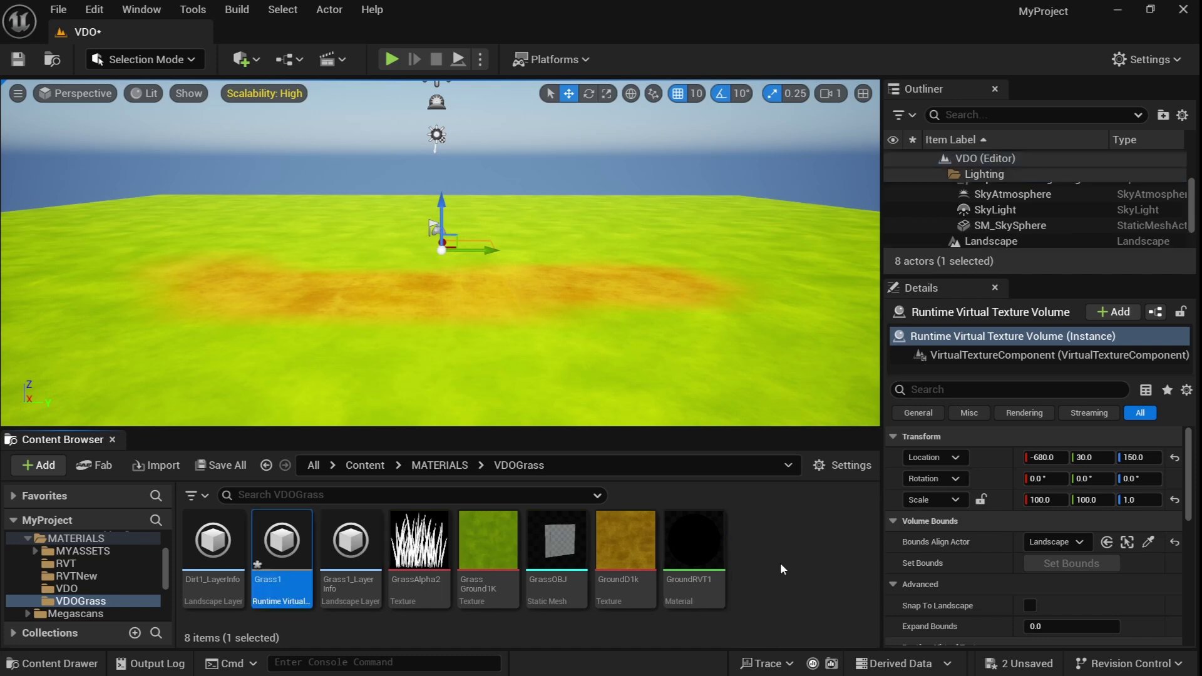
Step: Assign Grass1 as the volume's virtual texture and fit its bounds to the landscape
{"action": "scroll", "coordinate": [1002, 572], "scroll_direction": "down", "scroll_amount": 3}
{"action": "left_click_drag", "start_coordinate": [282, 541], "coordinate": [1081, 574]}
{"action": "scroll", "coordinate": [1080, 569], "scroll_direction": "up", "scroll_amount": 2}
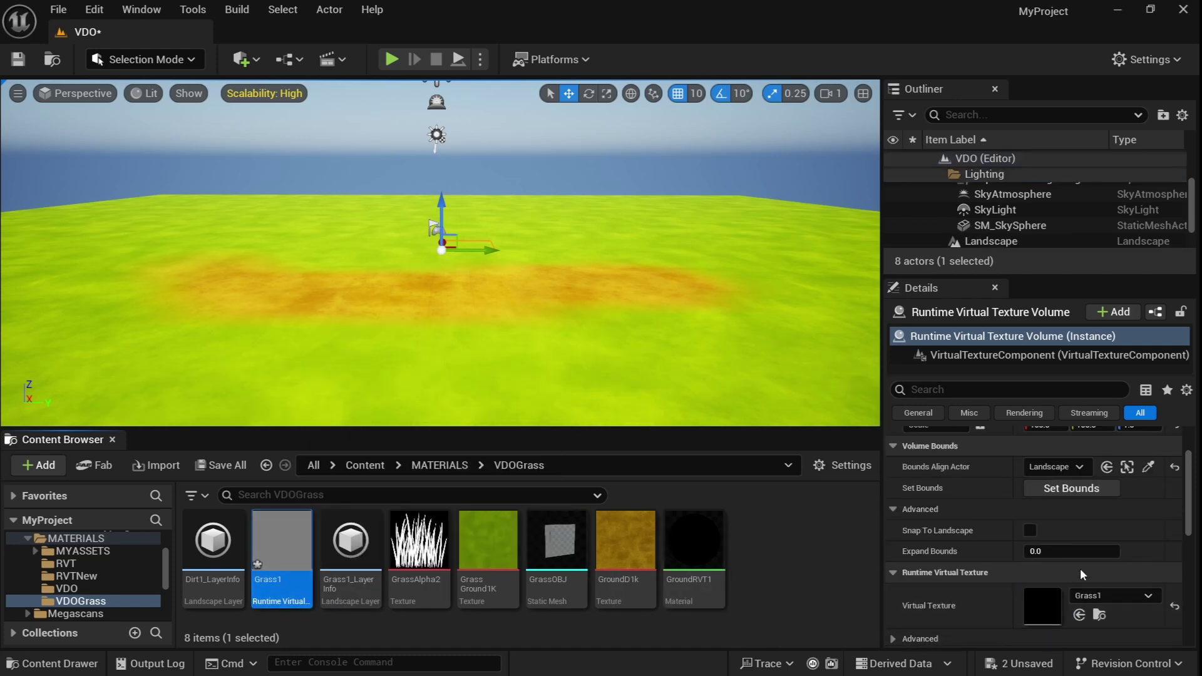
{"action": "left_click", "coordinate": [1072, 487]}
{"action": "mouse_move", "coordinate": [439, 251]}
{"action": "right_mouse_down"}
{"action": "mouse_move", "coordinate": [745, 248]}
{"action": "mouse_move", "coordinate": [426, 247]}
{"action": "mouse_move", "coordinate": [451, 241]}
{"action": "right_mouse_up"}
Step: Place a second Runtime Virtual Texture Volume and create a Height1 runtime virtual texture
{"action": "left_click", "coordinate": [255, 59]}
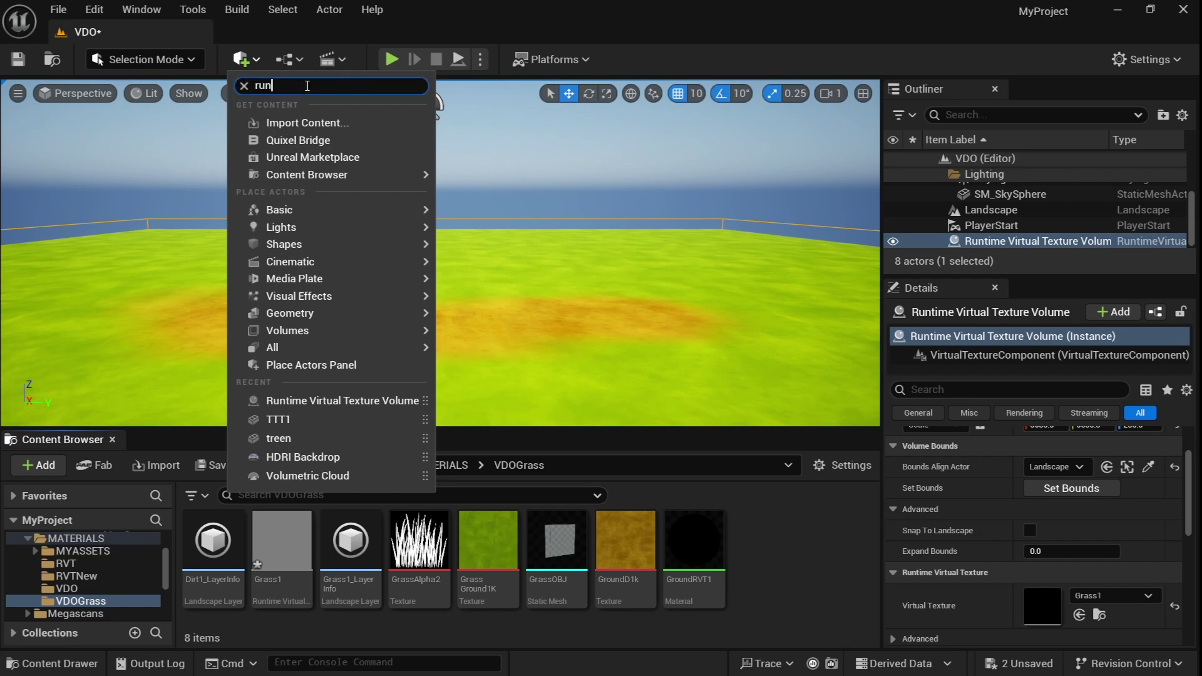
{"action": "left_click", "coordinate": [324, 105]}
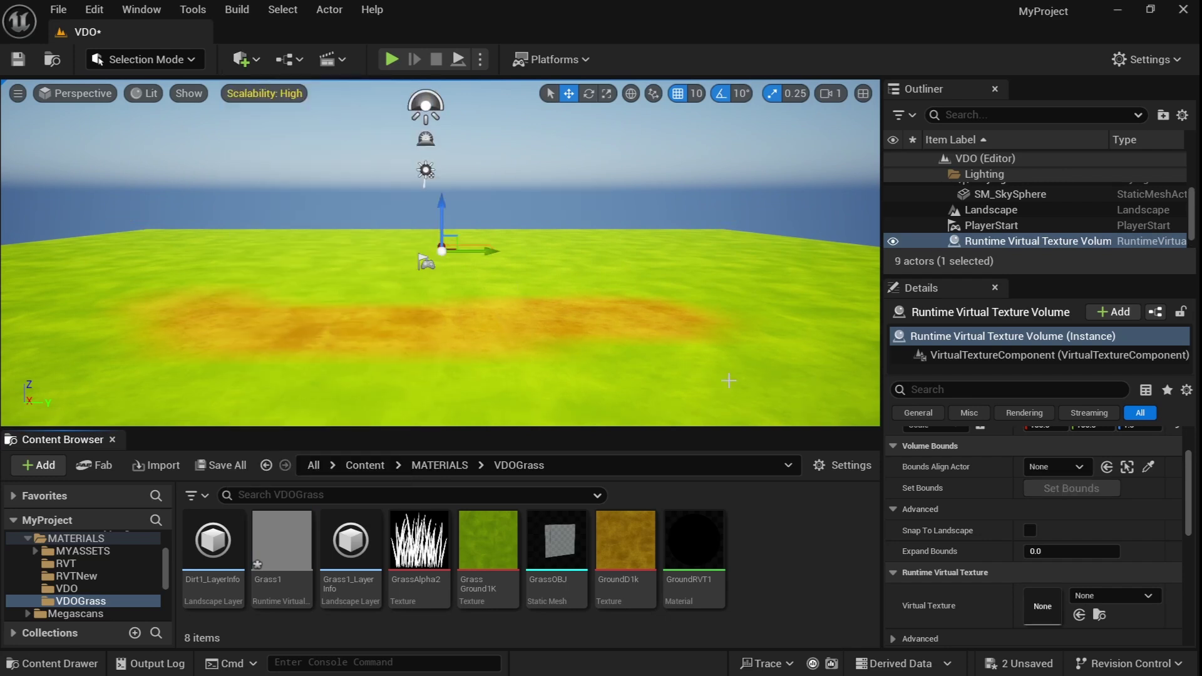
{"action": "right_click", "coordinate": [770, 573]}
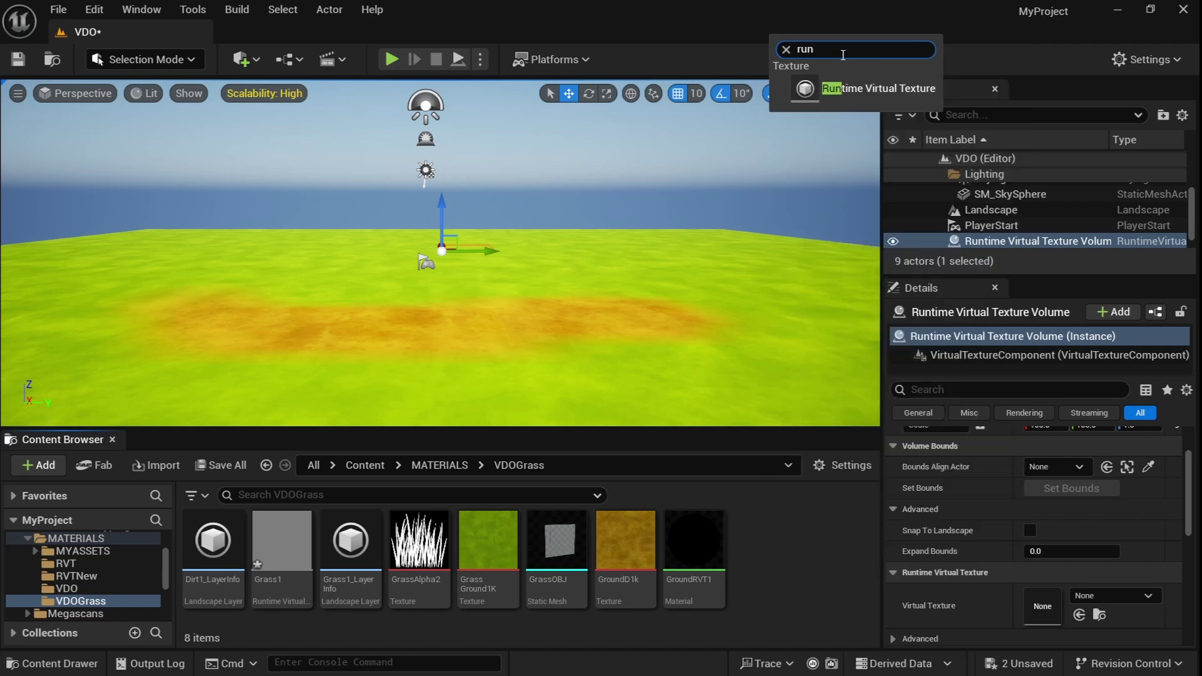
{"action": "left_click", "coordinate": [854, 90]}
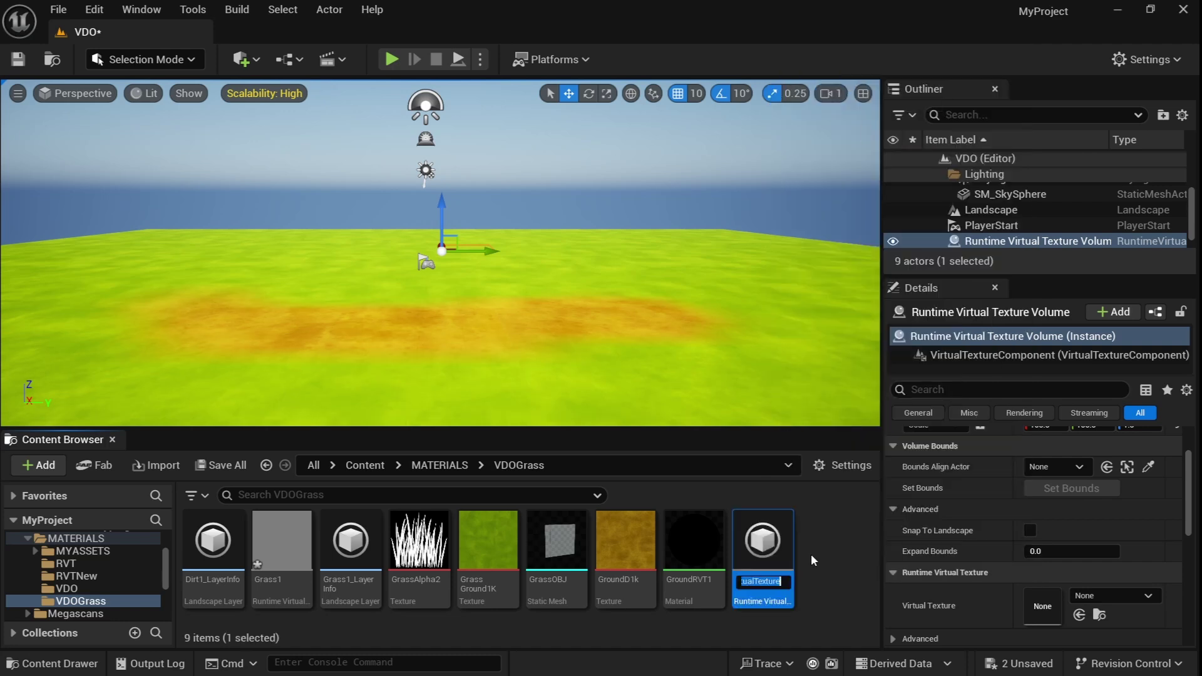
{"action": "type", "text": "Height1"}
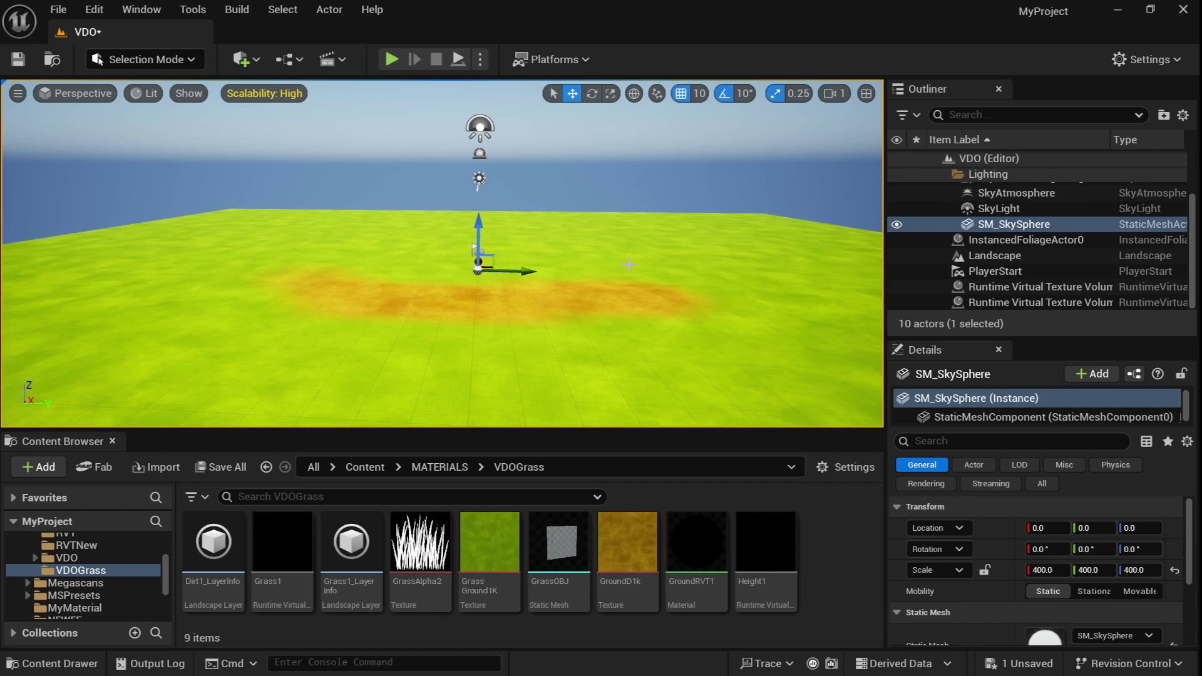
Step: Have the Landscape draw into Grass1 and Height1, and raise Grass1's size from 256 to 1024 tiles
{"action": "left_click", "coordinate": [649, 280]}
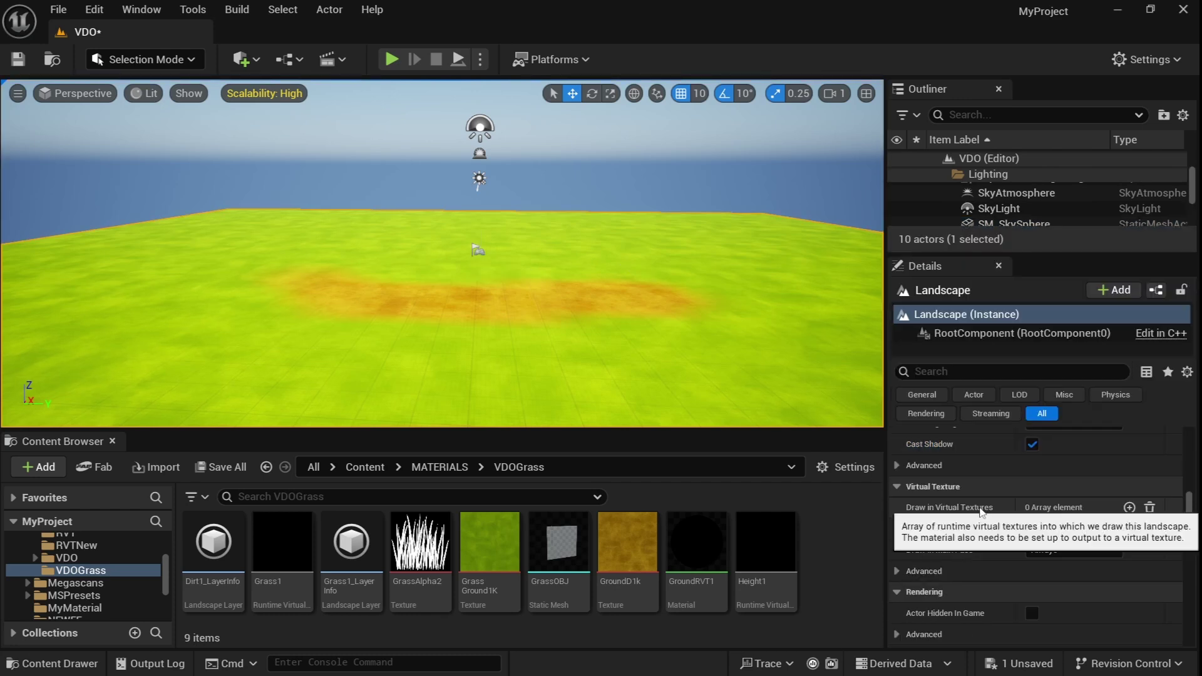
{"action": "left_click", "coordinate": [1130, 507]}
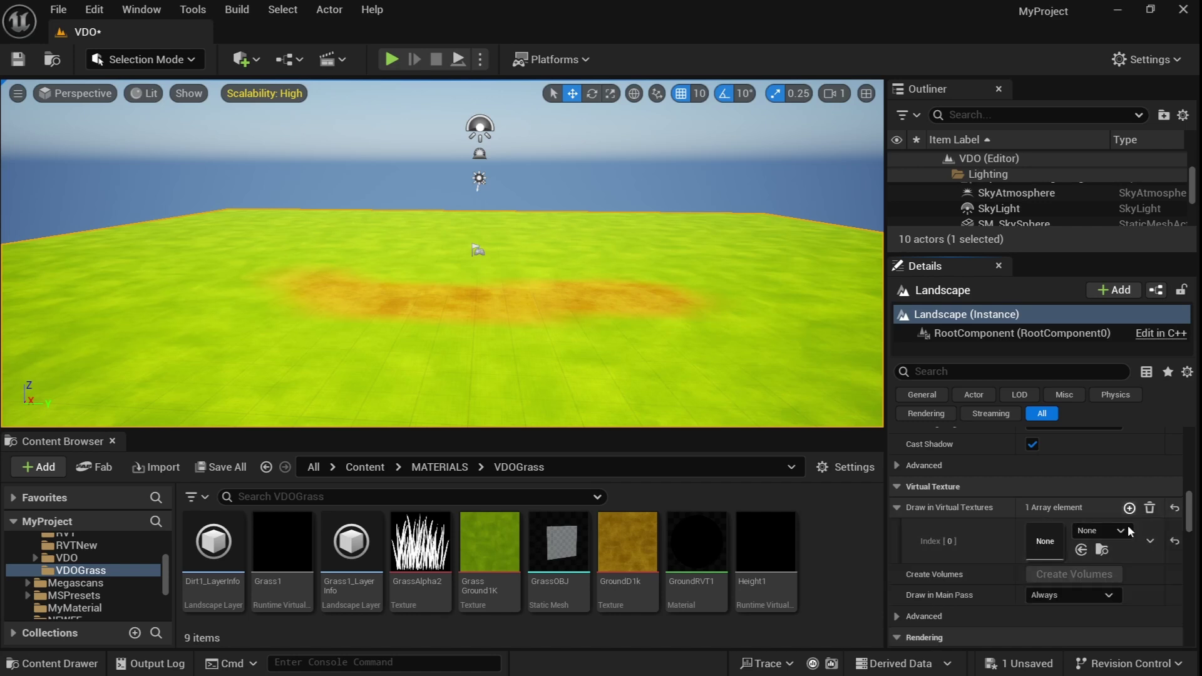
{"action": "left_click", "coordinate": [1129, 507]}
{"action": "mouse_move", "coordinate": [285, 546]}
{"action": "left_mouse_down"}
{"action": "mouse_move", "coordinate": [274, 537]}
{"action": "mouse_move", "coordinate": [509, 577]}
{"action": "mouse_move", "coordinate": [1033, 557]}
{"action": "mouse_move", "coordinate": [1045, 543]}
{"action": "left_mouse_up"}
{"action": "mouse_move", "coordinate": [760, 533]}
{"action": "left_mouse_down"}
{"action": "mouse_move", "coordinate": [1052, 564]}
{"action": "mouse_move", "coordinate": [1072, 582]}
{"action": "left_mouse_up"}
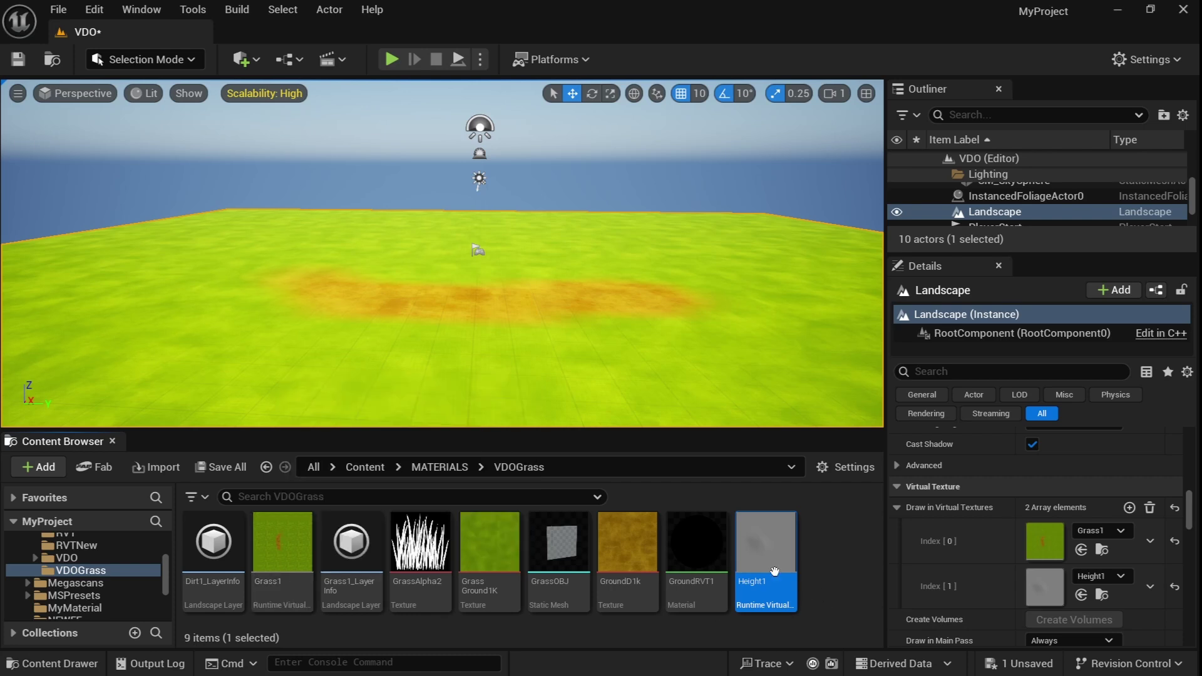
{"action": "double_click", "coordinate": [281, 543]}
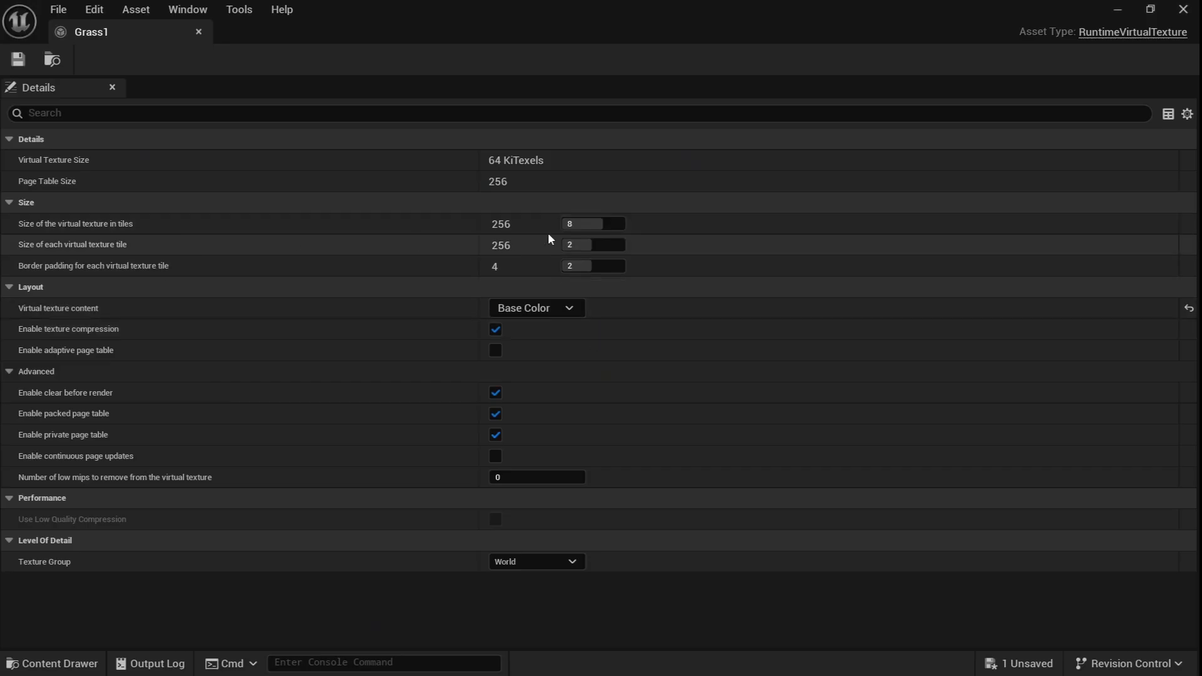
{"action": "left_click_drag", "start_coordinate": [603, 224], "coordinate": [617, 224]}
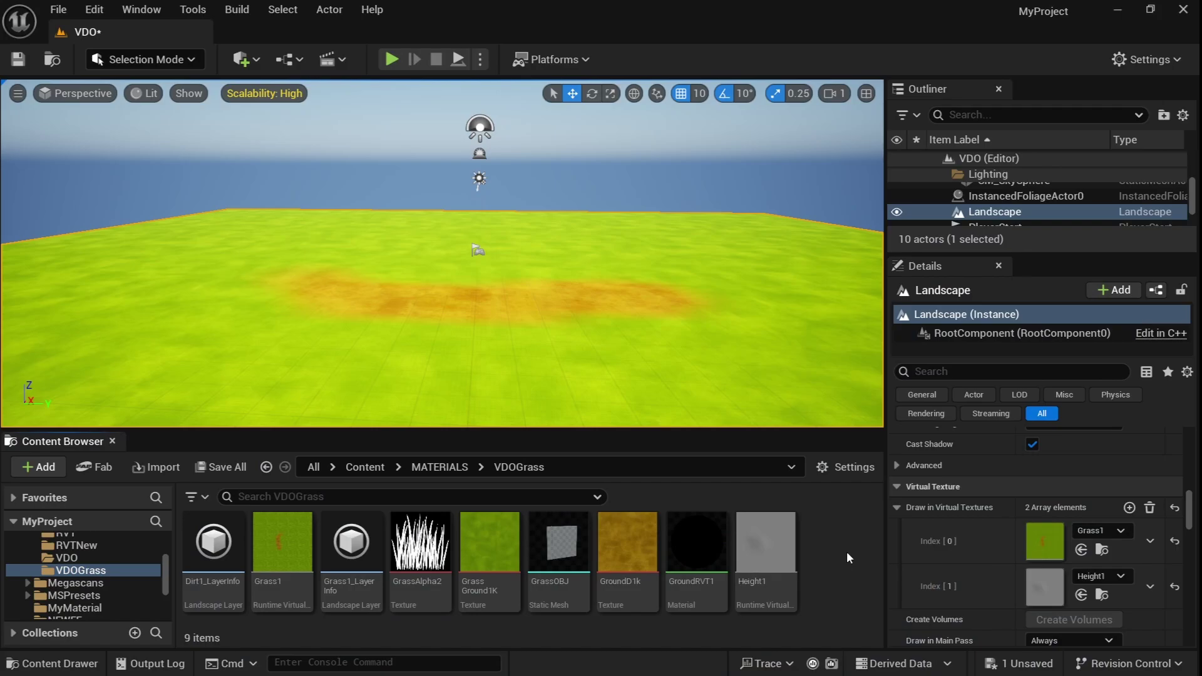
Step: Create a new material named GrassR2
{"action": "right_click", "coordinate": [846, 557]}
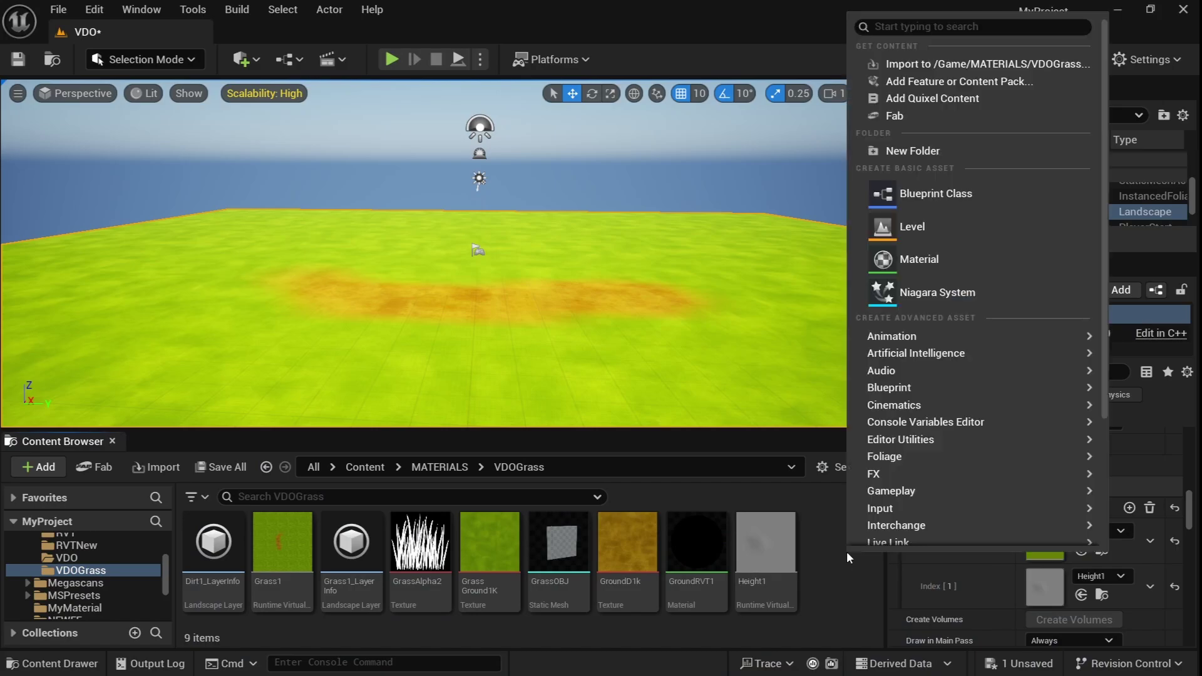
{"action": "mouse_move", "coordinate": [902, 383]}
{"action": "left_click", "coordinate": [707, 395]}
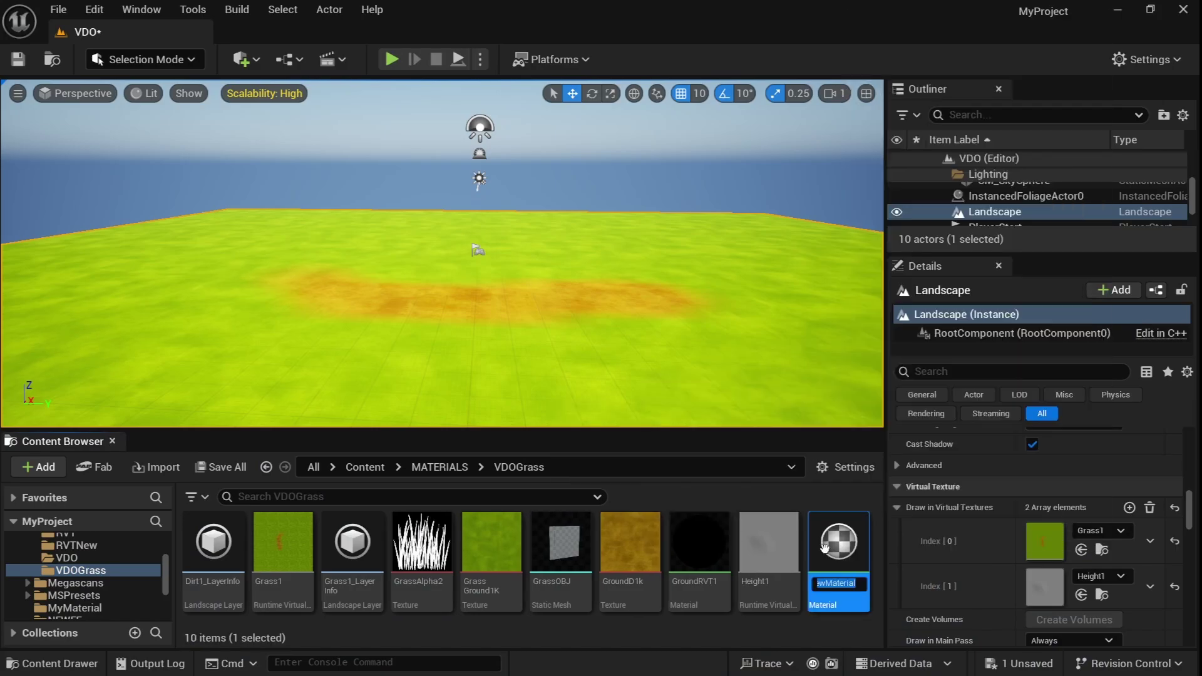
{"action": "type", "text": "GrassR2"}
{"action": "key", "text": "Return"}
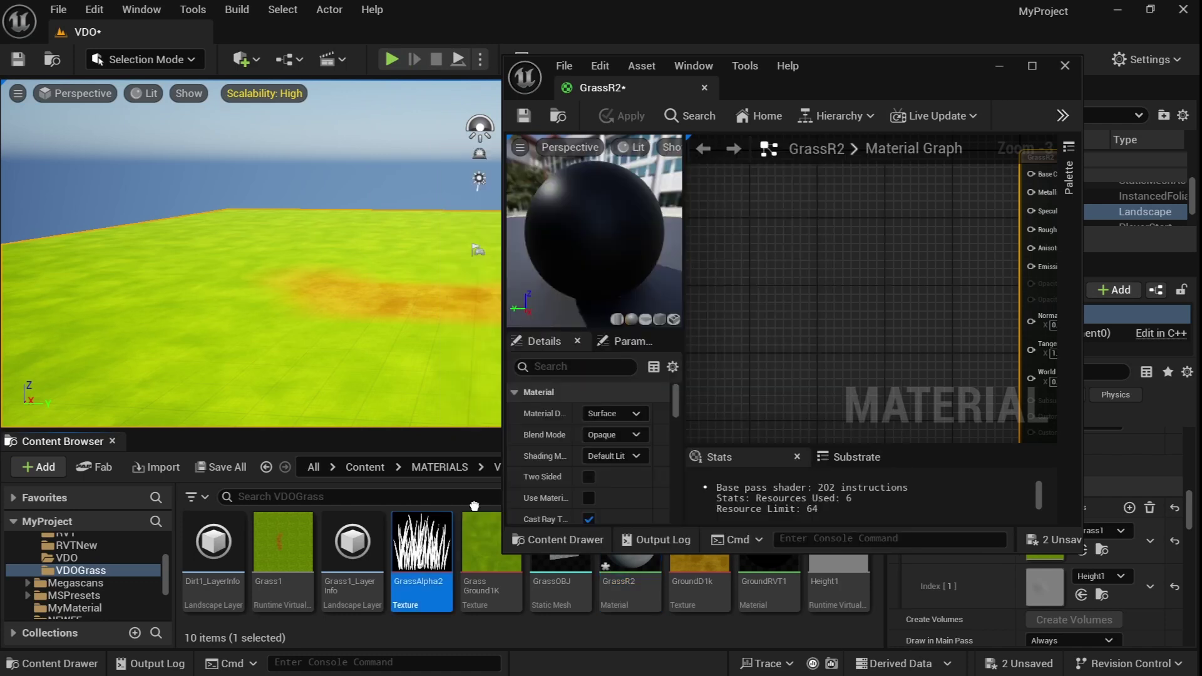
Step: Make GrassR2 Masked, using the GrassAlpha2 texture as its opacity mask
{"action": "left_click_drag", "start_coordinate": [421, 542], "coordinate": [799, 305]}
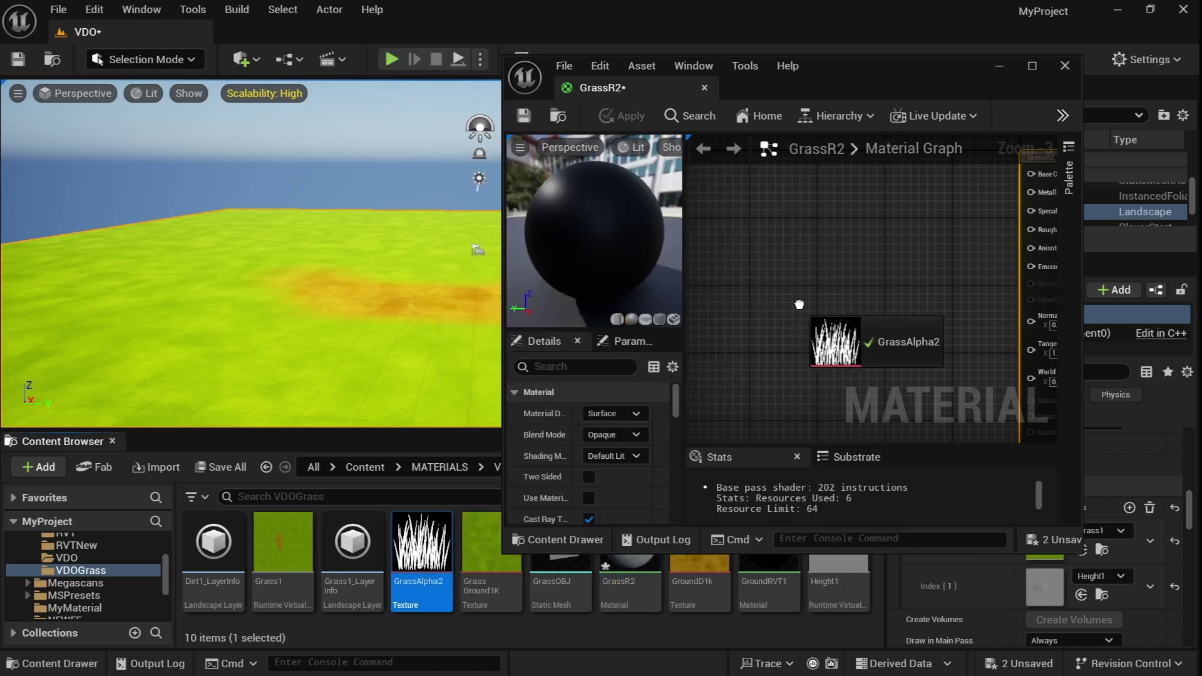
{"action": "left_click", "coordinate": [1033, 66]}
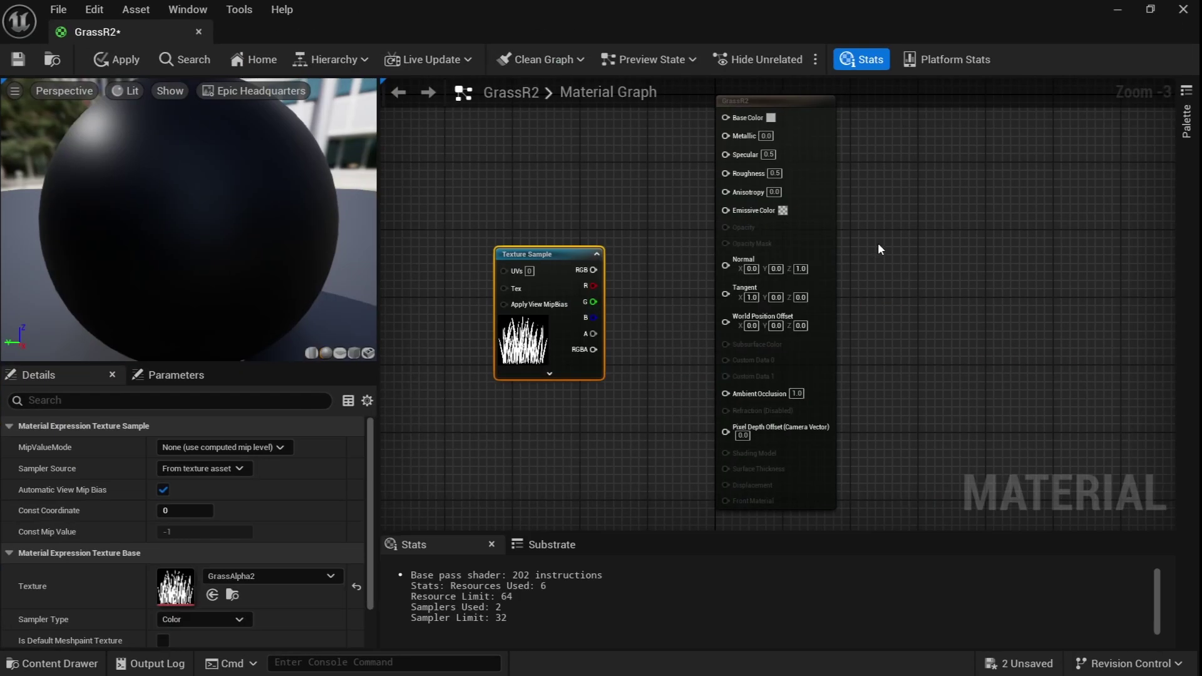
{"action": "left_click", "coordinate": [652, 209]}
{"action": "left_click", "coordinate": [194, 468]}
{"action": "left_click", "coordinate": [206, 499]}
{"action": "scroll", "coordinate": [616, 278], "scroll_direction": "up", "scroll_amount": 2}
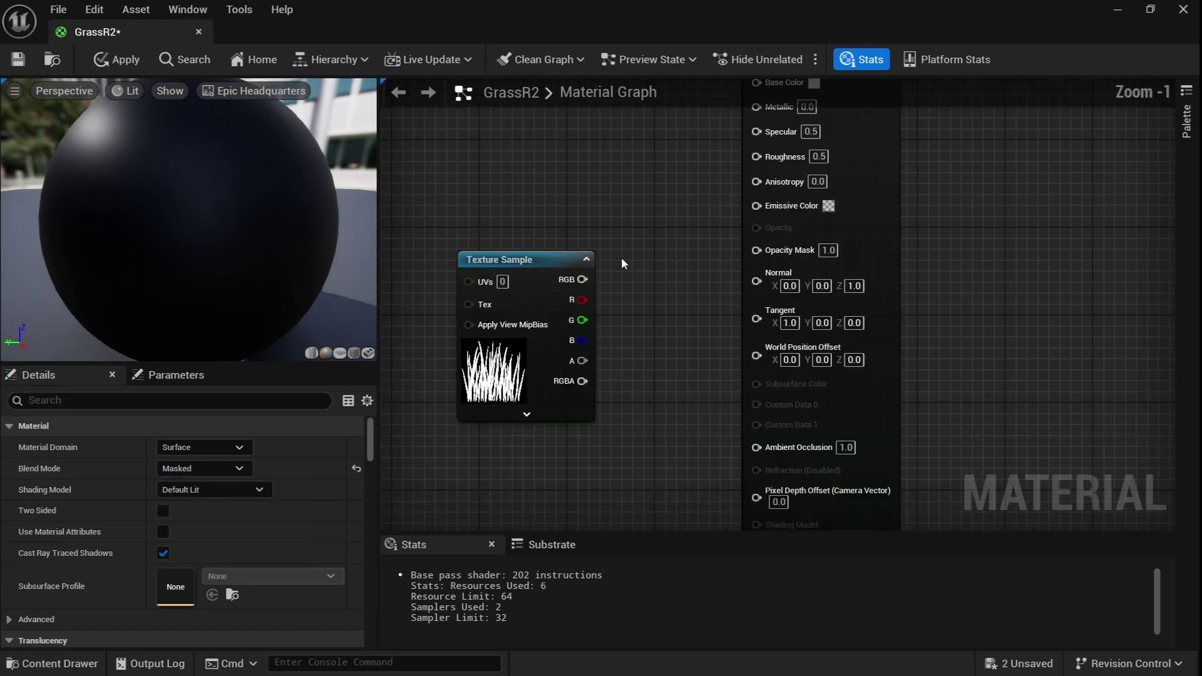
{"action": "left_click_drag", "start_coordinate": [587, 279], "coordinate": [756, 250]}
Step: Add a Runtime Virtual Texture Sample of Grass1 and feed its colour into Base Color
{"action": "right_click_drag", "start_coordinate": [598, 207], "coordinate": [847, 333]}
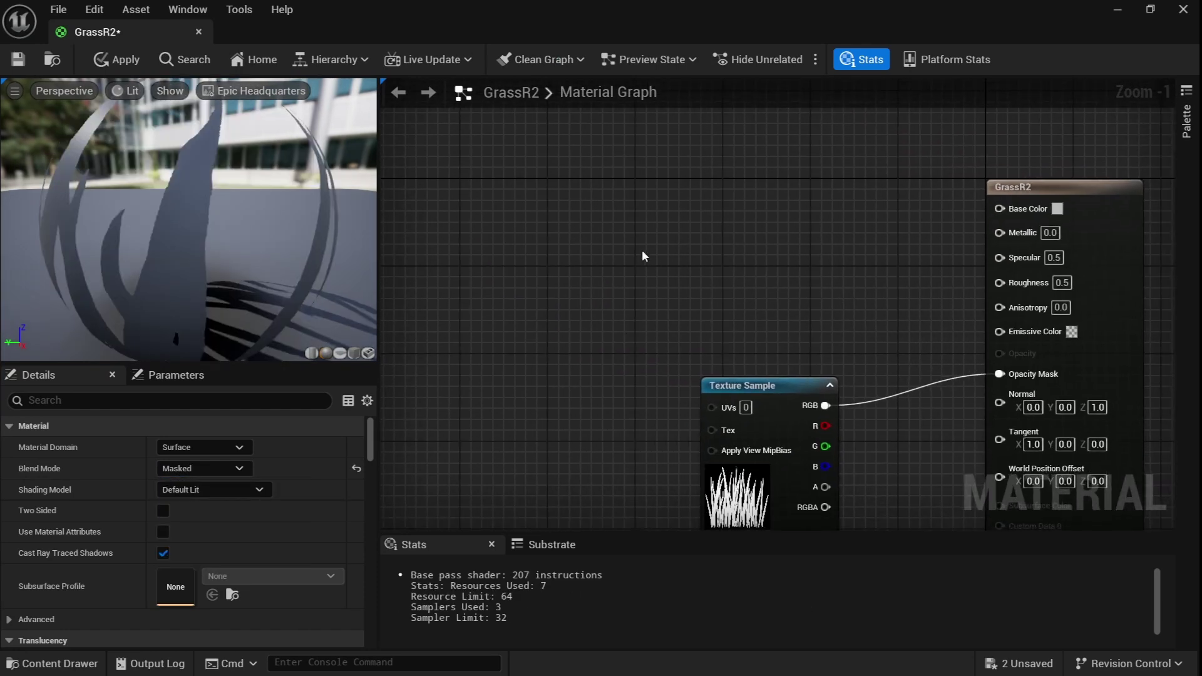
{"action": "right_click", "coordinate": [618, 221]}
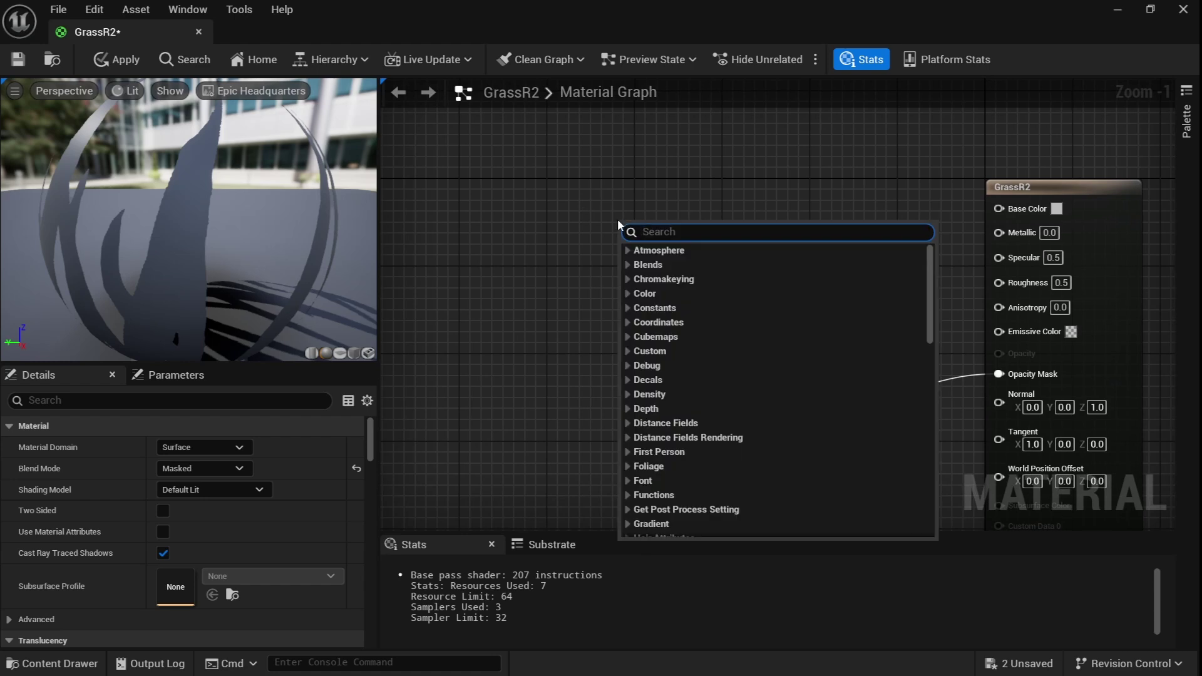
{"action": "type", "text": "run"}
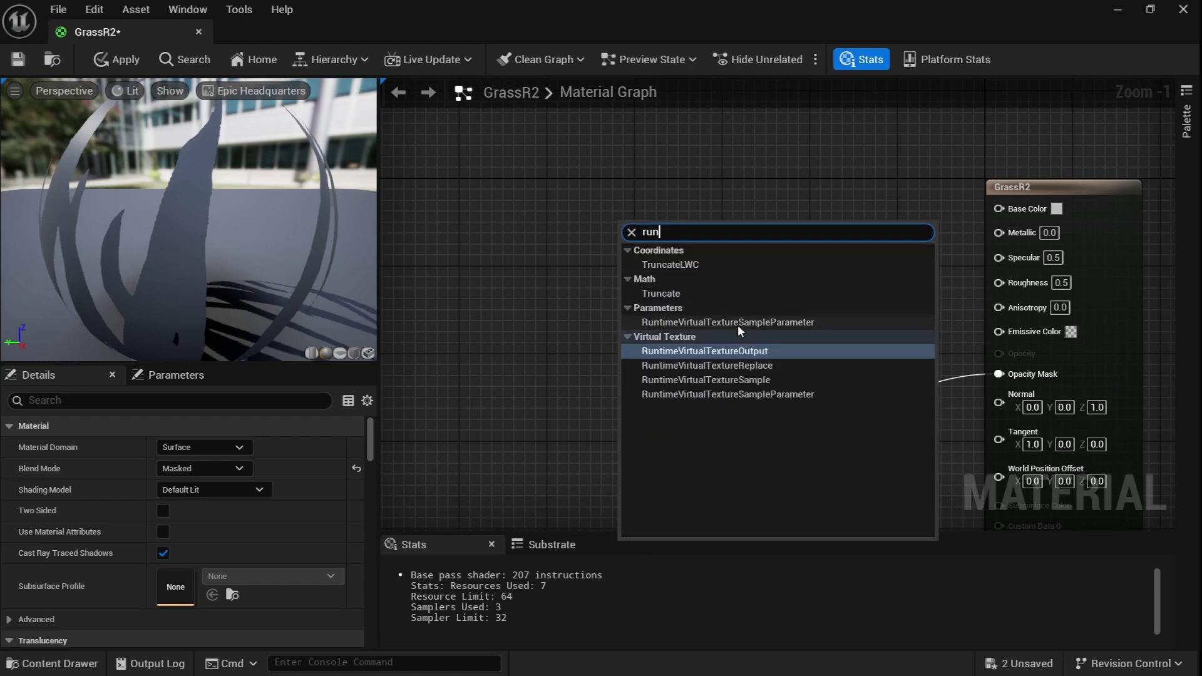
{"action": "left_click", "coordinate": [745, 379]}
{"action": "left_click_drag", "start_coordinate": [679, 225], "coordinate": [603, 164]}
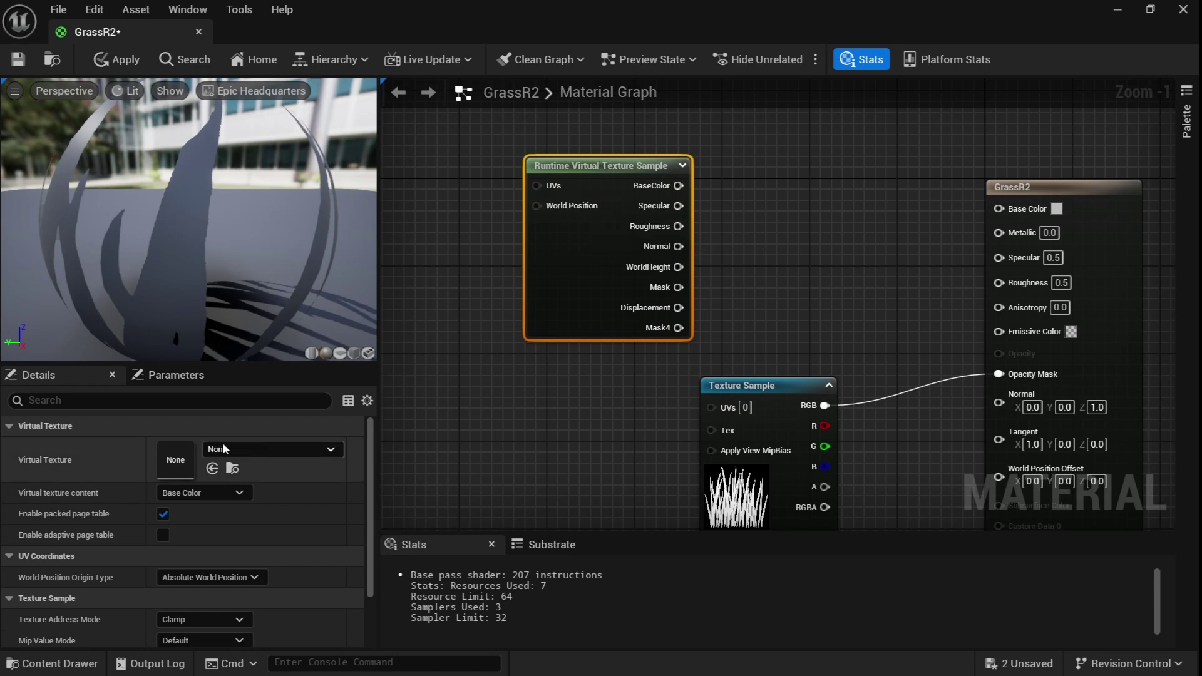
{"action": "left_click", "coordinate": [262, 453]}
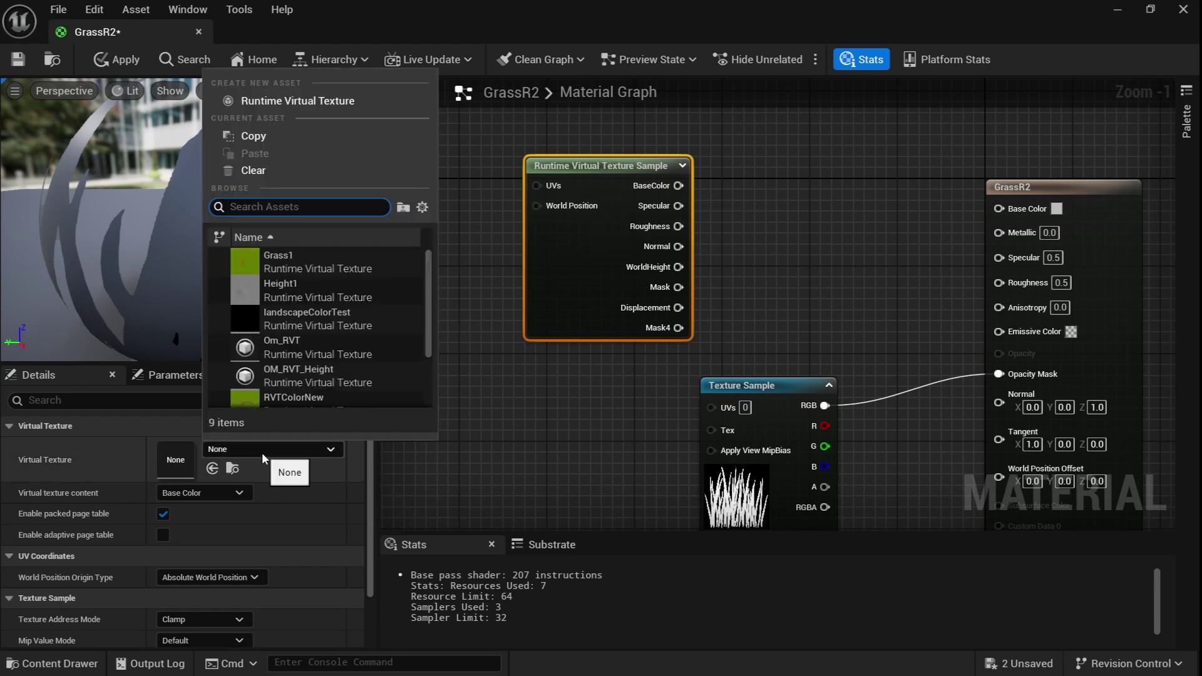
{"action": "left_click", "coordinate": [283, 260]}
{"action": "right_click_drag", "start_coordinate": [807, 253], "coordinate": [698, 300]}
{"action": "left_click_drag", "start_coordinate": [571, 233], "coordinate": [890, 256]}
{"action": "left_click", "coordinate": [691, 335]}
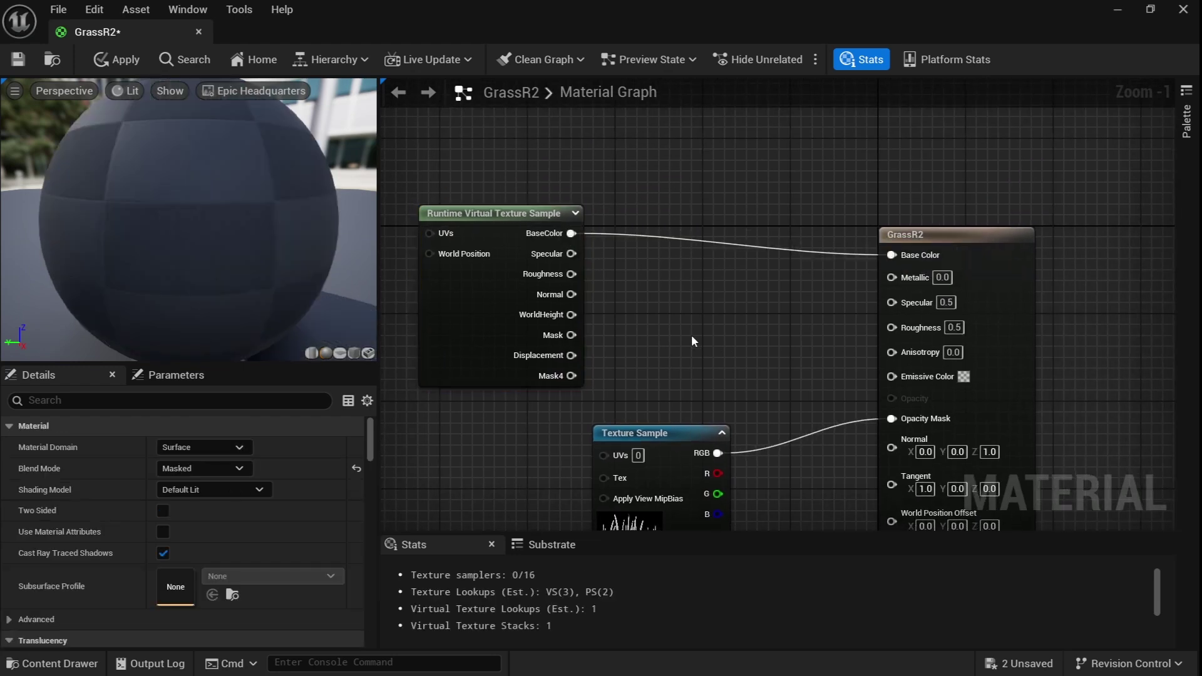
Step: Set GrassR2's Specular to 0 and return to the level view
{"action": "scroll", "coordinate": [690, 335], "scroll_direction": "down", "scroll_amount": 2}
{"action": "scroll", "coordinate": [679, 324], "scroll_direction": "up", "scroll_amount": 1}
{"action": "right_click_drag", "start_coordinate": [685, 305], "coordinate": [714, 315]}
{"action": "scroll", "coordinate": [940, 318], "scroll_direction": "up", "scroll_amount": 2}
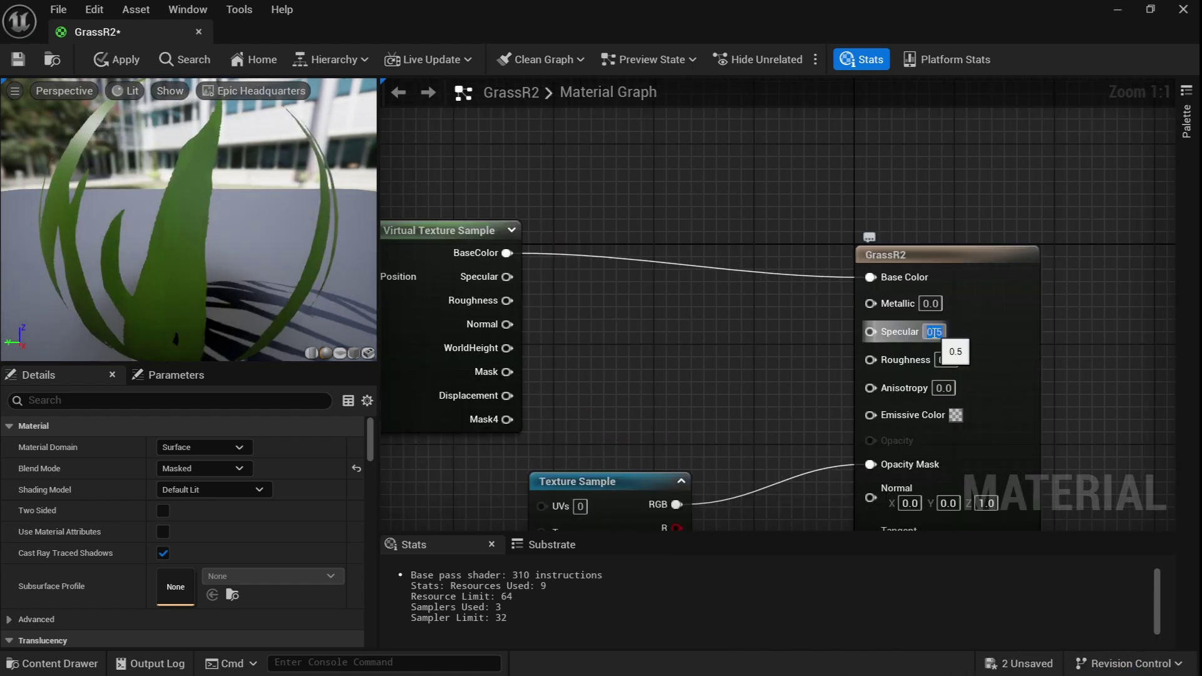
{"action": "key", "text": "Return"}
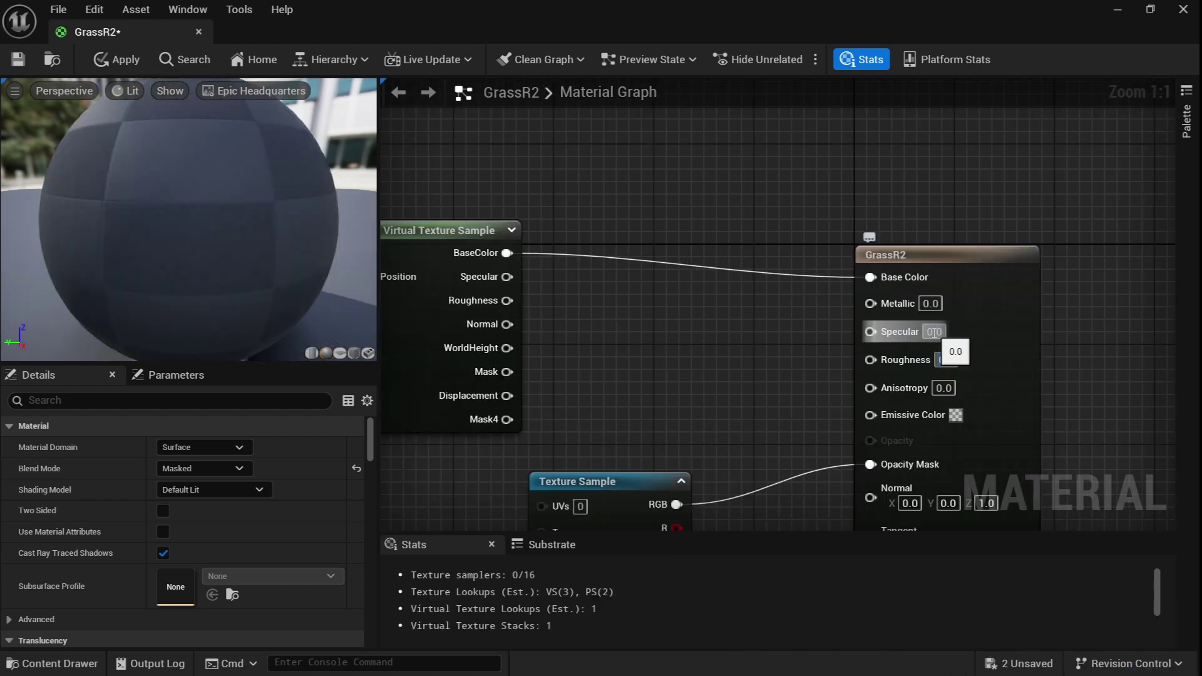
{"action": "scroll", "coordinate": [783, 315], "scroll_direction": "down", "scroll_amount": 1}
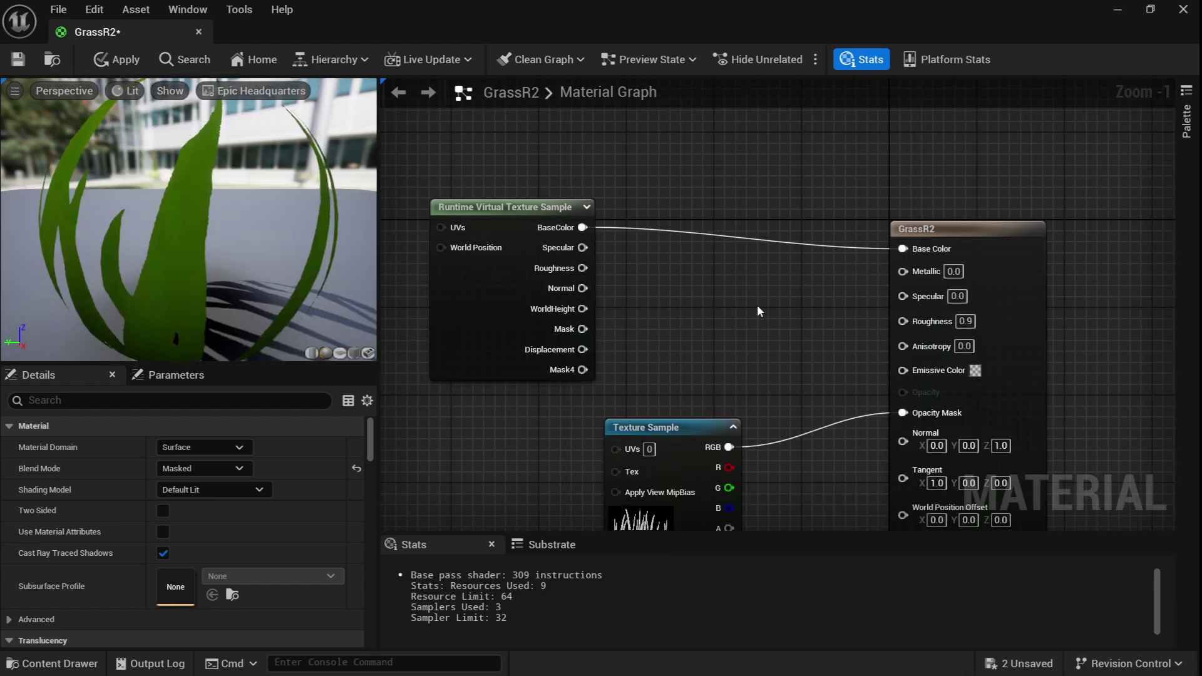
{"action": "left_click", "coordinate": [1117, 8]}
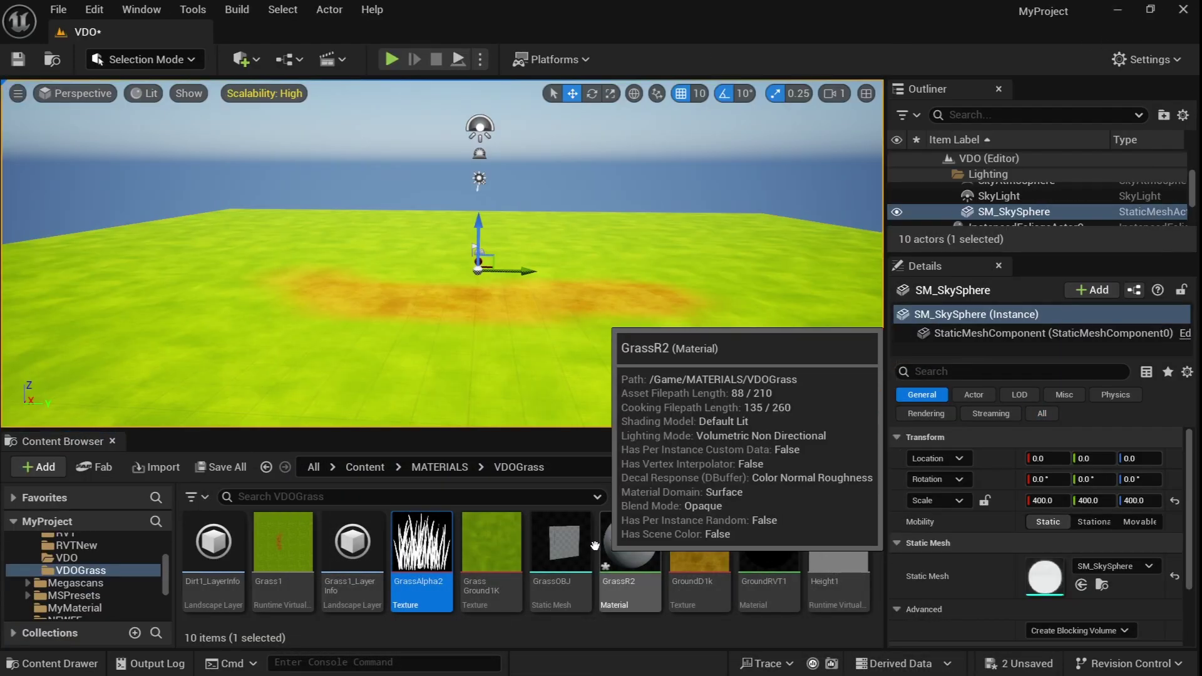
Step: Assign GrassR2 to the GrassOBJ mesh's material slot and switch the editor to Foliage Mode
{"action": "double_click", "coordinate": [554, 485]}
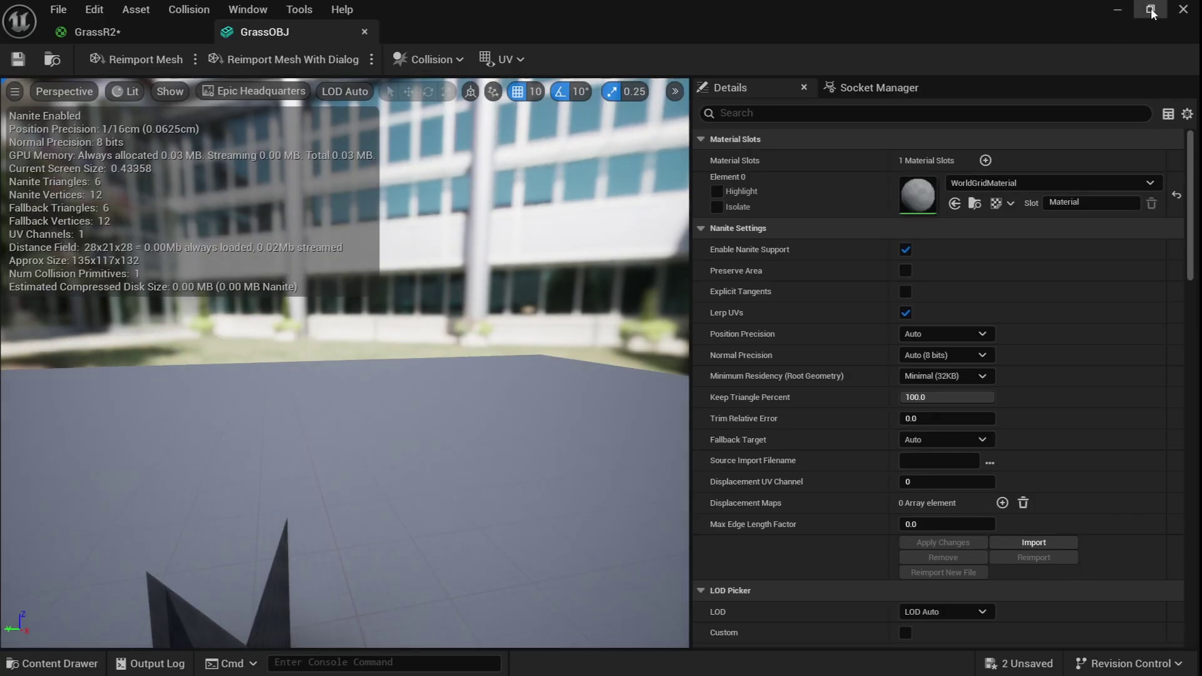
{"action": "left_click", "coordinate": [1150, 9]}
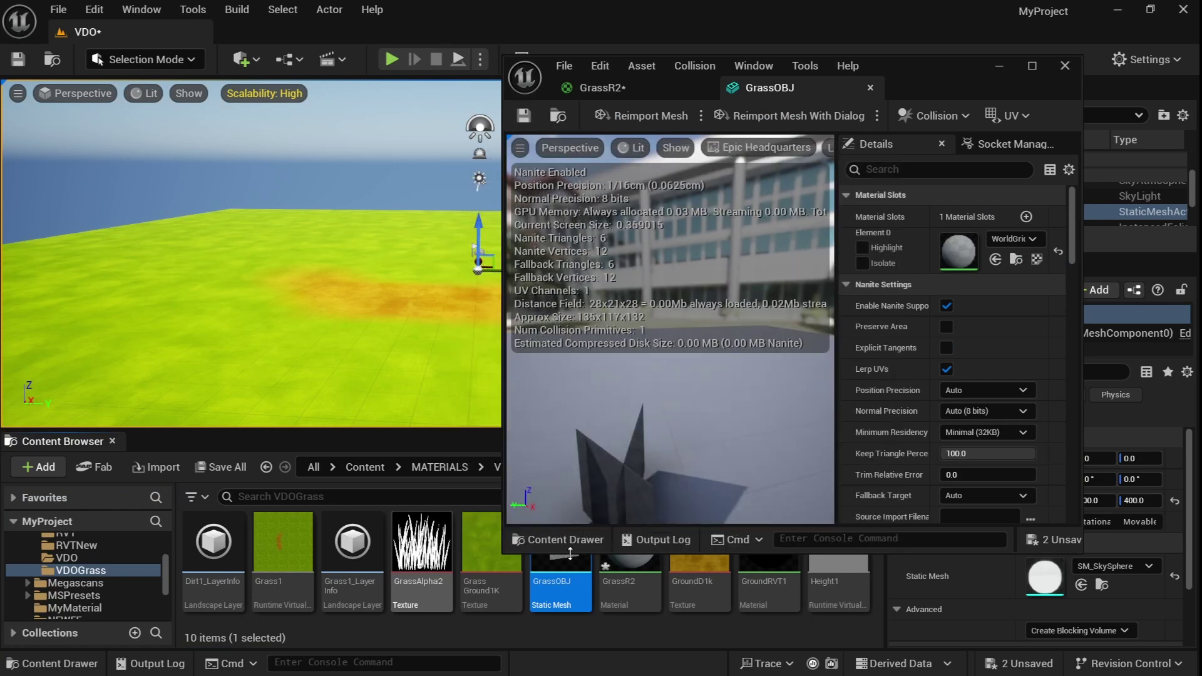
{"action": "mouse_move", "coordinate": [773, 571]}
{"action": "left_click_drag", "start_coordinate": [630, 568], "coordinate": [964, 249]}
{"action": "left_click", "coordinate": [143, 61]}
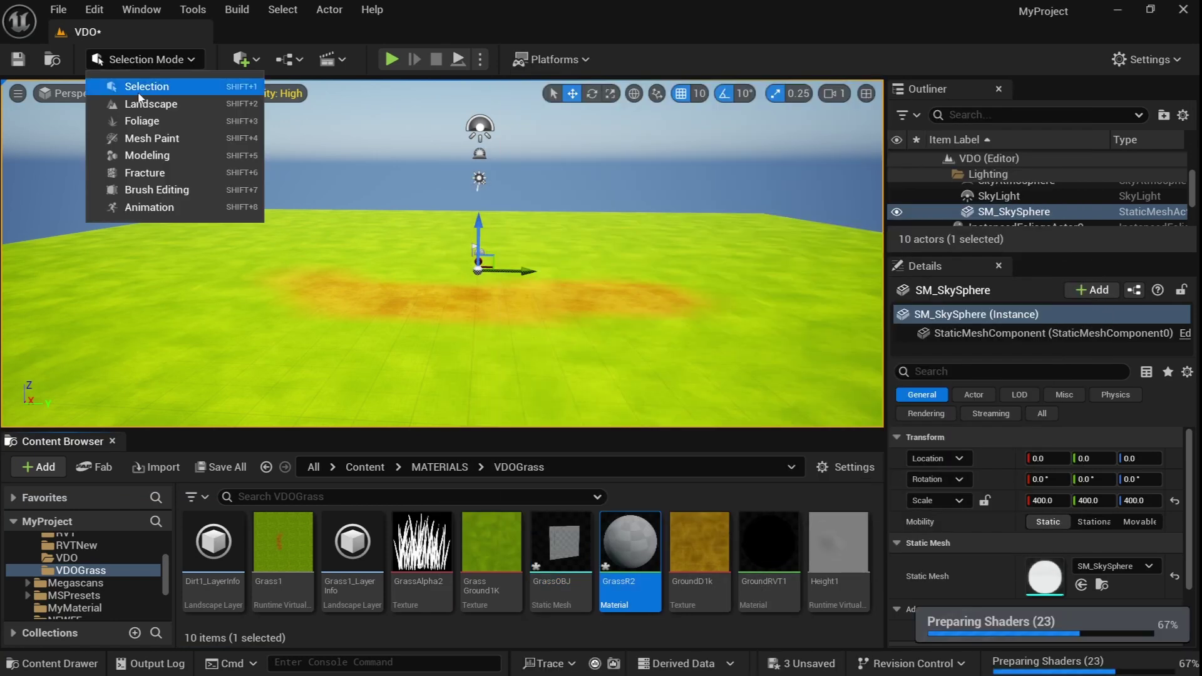
{"action": "left_click", "coordinate": [141, 121]}
Step: Add GrassOBJ as a foliage type scaled 0.5–0.7 and paint a first patch at the landscape centre
{"action": "mouse_move", "coordinate": [561, 560]}
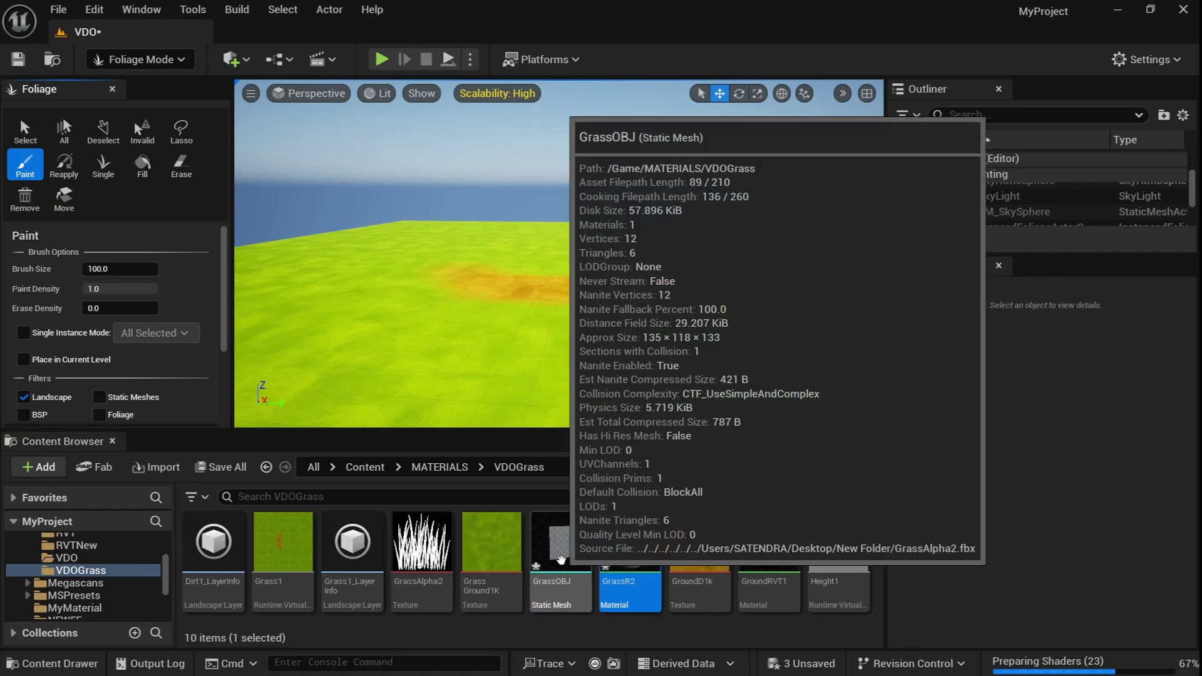
{"action": "scroll", "coordinate": [216, 337], "scroll_direction": "down", "scroll_amount": 5}
{"action": "left_click_drag", "start_coordinate": [571, 565], "coordinate": [92, 387]}
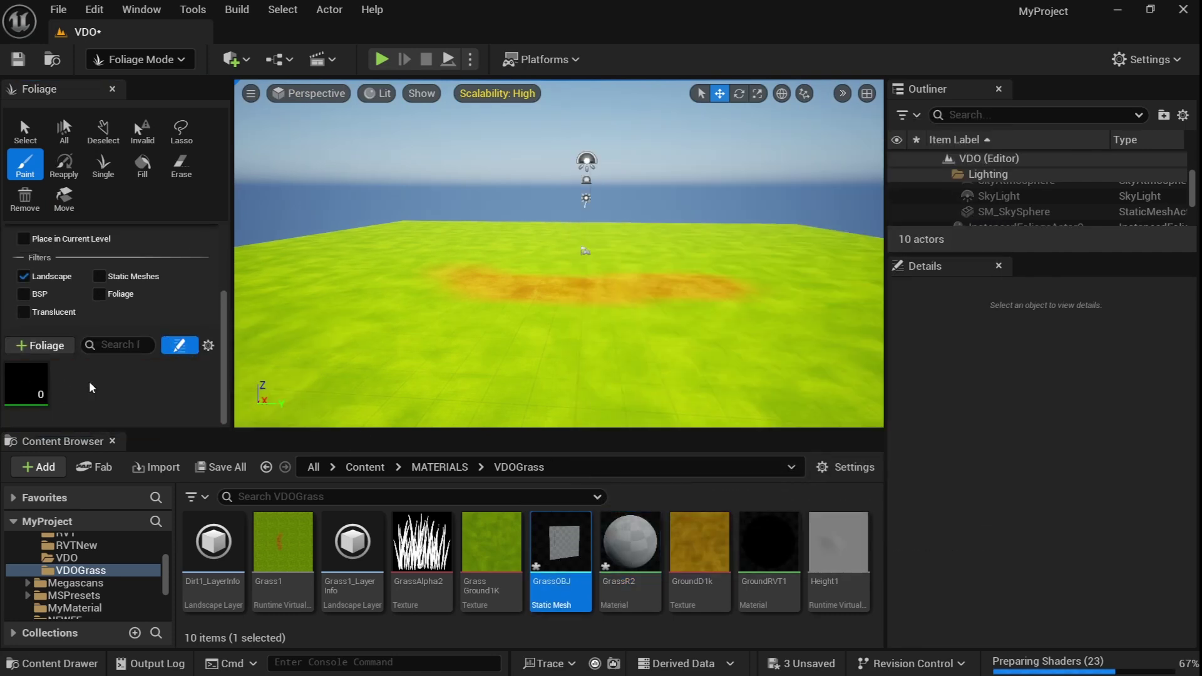
{"action": "left_click", "coordinate": [36, 377]}
{"action": "scroll", "coordinate": [140, 333], "scroll_direction": "down", "scroll_amount": 5}
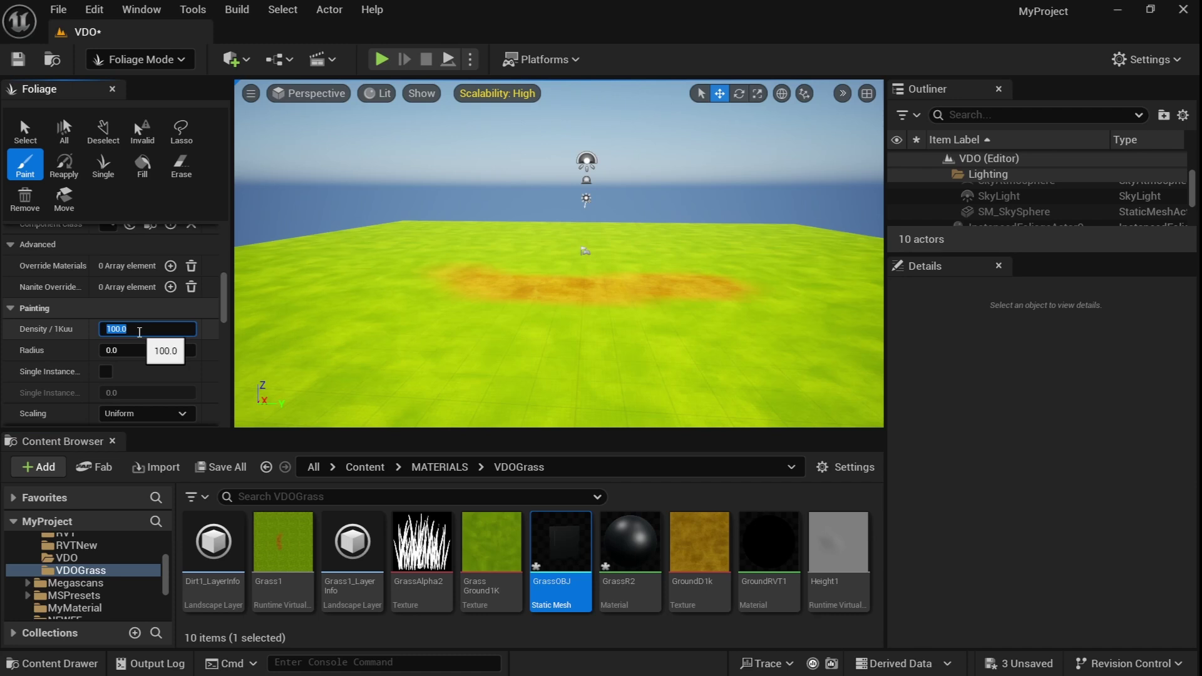
{"action": "scroll", "coordinate": [139, 332], "scroll_direction": "down", "scroll_amount": 4}
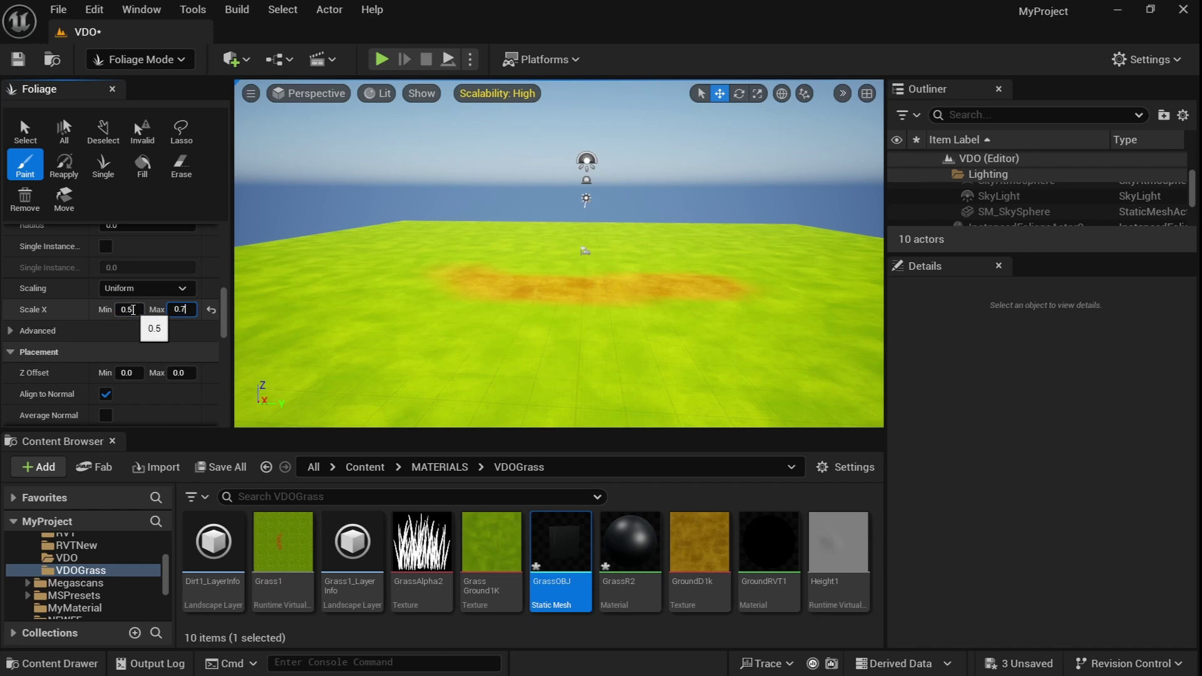
{"action": "mouse_move", "coordinate": [546, 354]}
{"action": "left_mouse_down"}
{"action": "mouse_move", "coordinate": [550, 322]}
{"action": "mouse_move", "coordinate": [623, 354]}
{"action": "mouse_move", "coordinate": [604, 300]}
{"action": "mouse_move", "coordinate": [532, 397]}
{"action": "mouse_move", "coordinate": [573, 392]}
{"action": "left_mouse_up"}
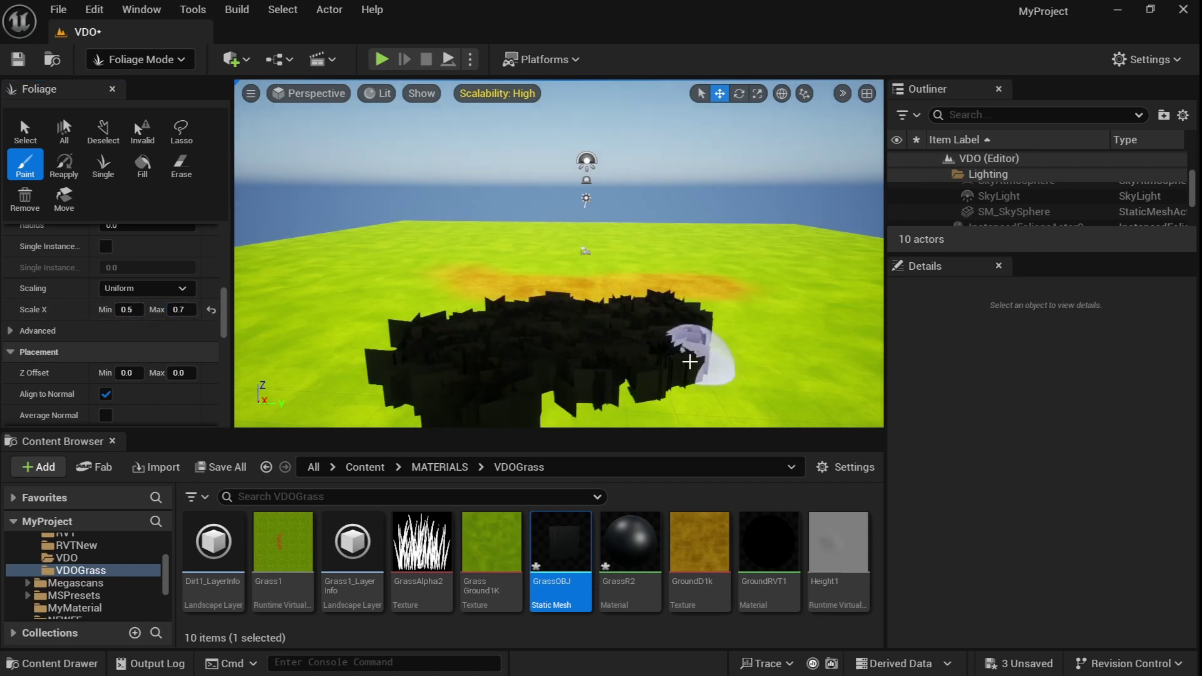
Step: Orbit and fly the viewport around the painted grass patch to inspect it
{"action": "right_click_drag", "start_coordinate": [589, 228], "coordinate": [586, 259]}
{"action": "scroll", "coordinate": [593, 233], "scroll_direction": "up", "scroll_amount": 4}
{"action": "scroll", "coordinate": [593, 240], "scroll_direction": "down", "scroll_amount": 4}
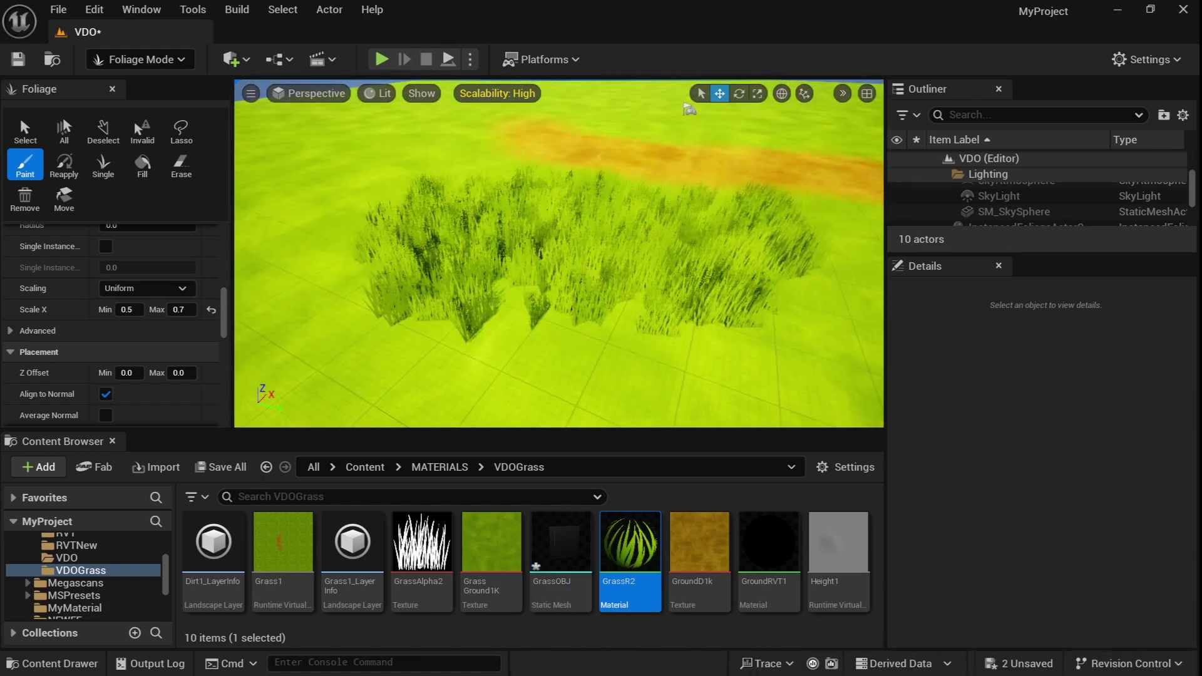
{"action": "mouse_move", "coordinate": [619, 235]}
{"action": "right_mouse_down"}
{"action": "mouse_move", "coordinate": [635, 282]}
{"action": "mouse_move", "coordinate": [695, 253]}
{"action": "mouse_move", "coordinate": [617, 229]}
{"action": "mouse_move", "coordinate": [563, 262]}
{"action": "mouse_move", "coordinate": [495, 273]}
{"action": "mouse_move", "coordinate": [611, 242]}
{"action": "mouse_move", "coordinate": [557, 231]}
{"action": "right_mouse_up"}
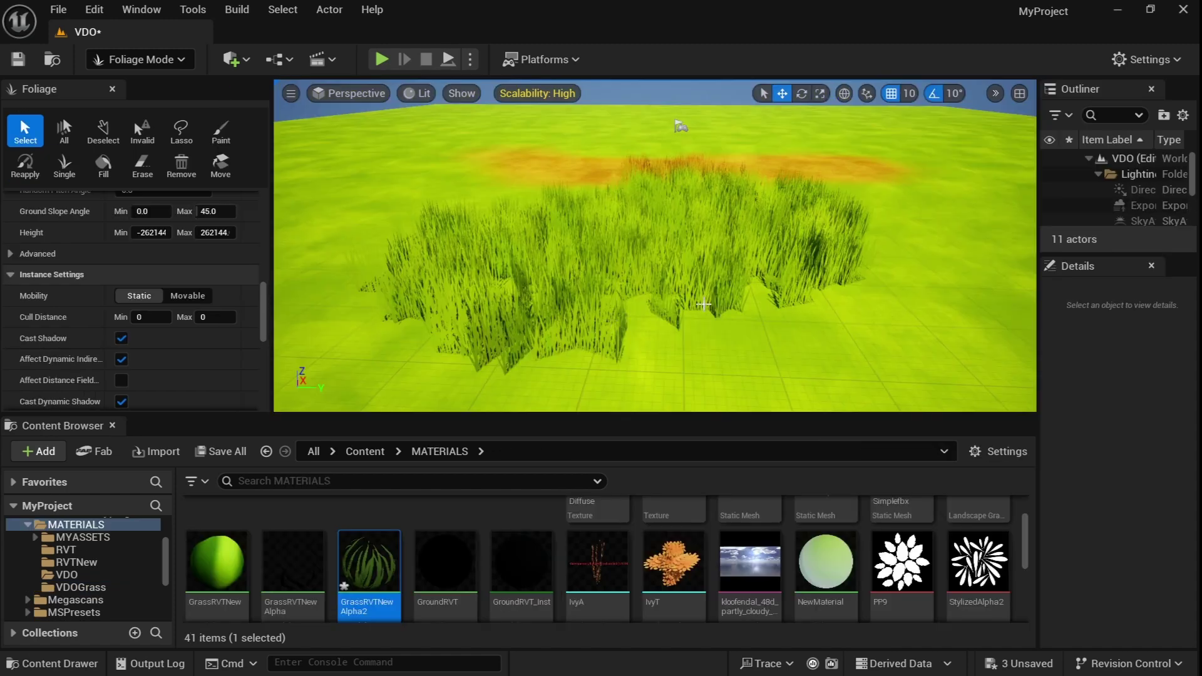
Step: Turn off Cast Shadow for the GrassOBJ foliage and fly through the grass field to check it
{"action": "left_click", "coordinate": [168, 299]}
{"action": "scroll", "coordinate": [105, 321], "scroll_direction": "down", "scroll_amount": 1}
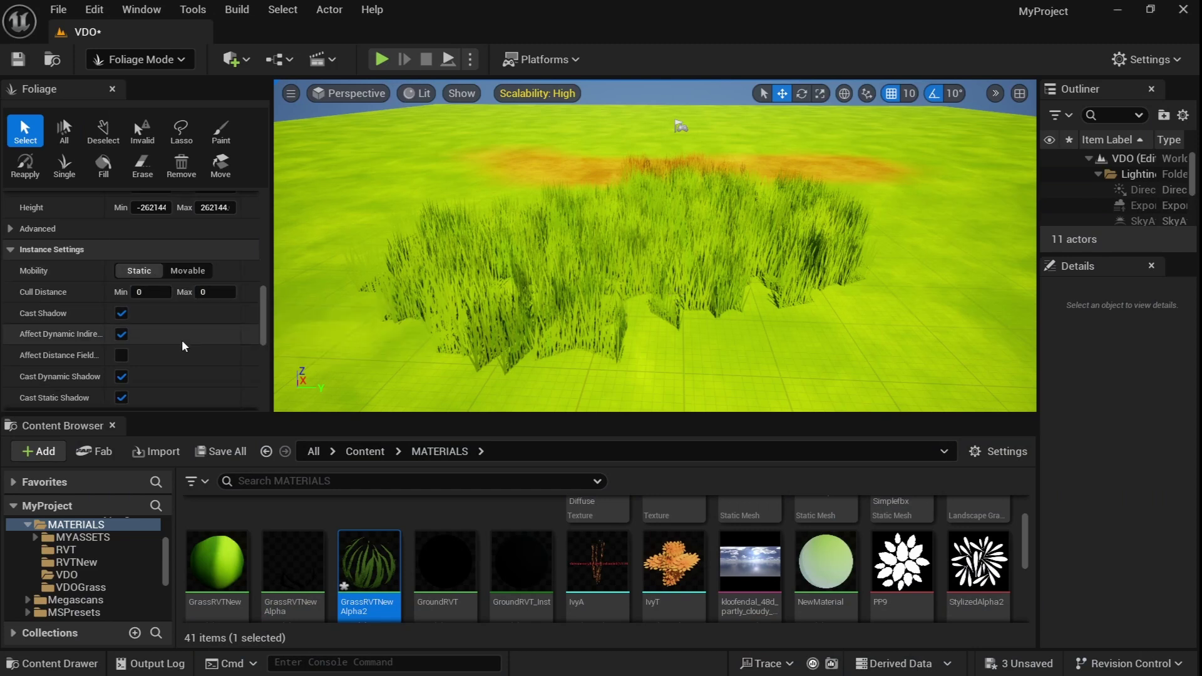
{"action": "left_click", "coordinate": [121, 313]}
{"action": "key", "text": "w"}
{"action": "right_click_drag", "start_coordinate": [655, 245], "coordinate": [564, 320]}
{"action": "key", "text": "a"}
{"action": "right_click_drag", "start_coordinate": [655, 282], "coordinate": [664, 260]}
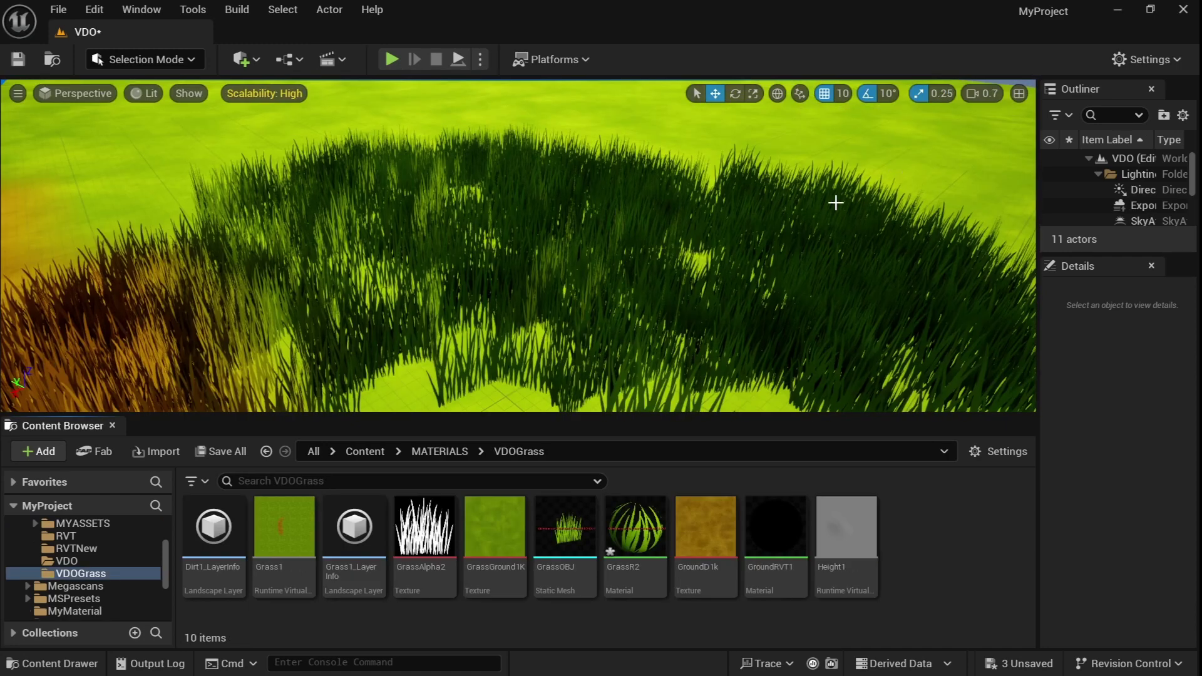
Step: Open the GrassR2 material and uncheck Tangent Space Normal in its Details panel
{"action": "double_click", "coordinate": [635, 528]}
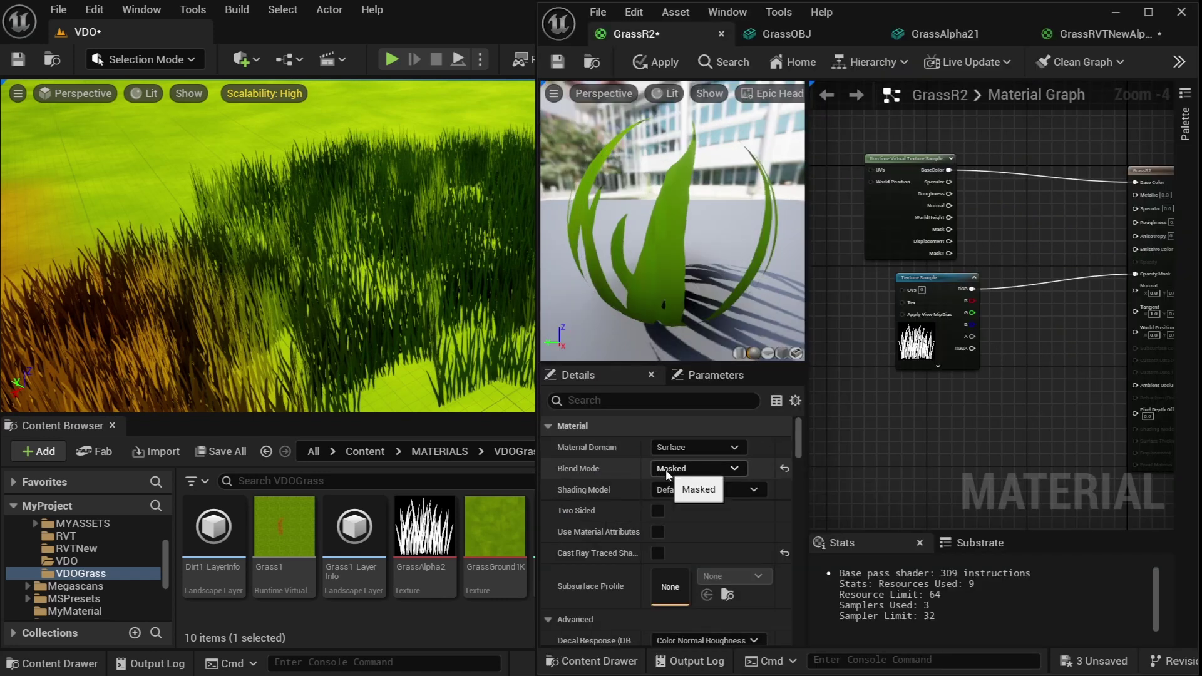
{"action": "scroll", "coordinate": [664, 474], "scroll_direction": "down", "scroll_amount": 5}
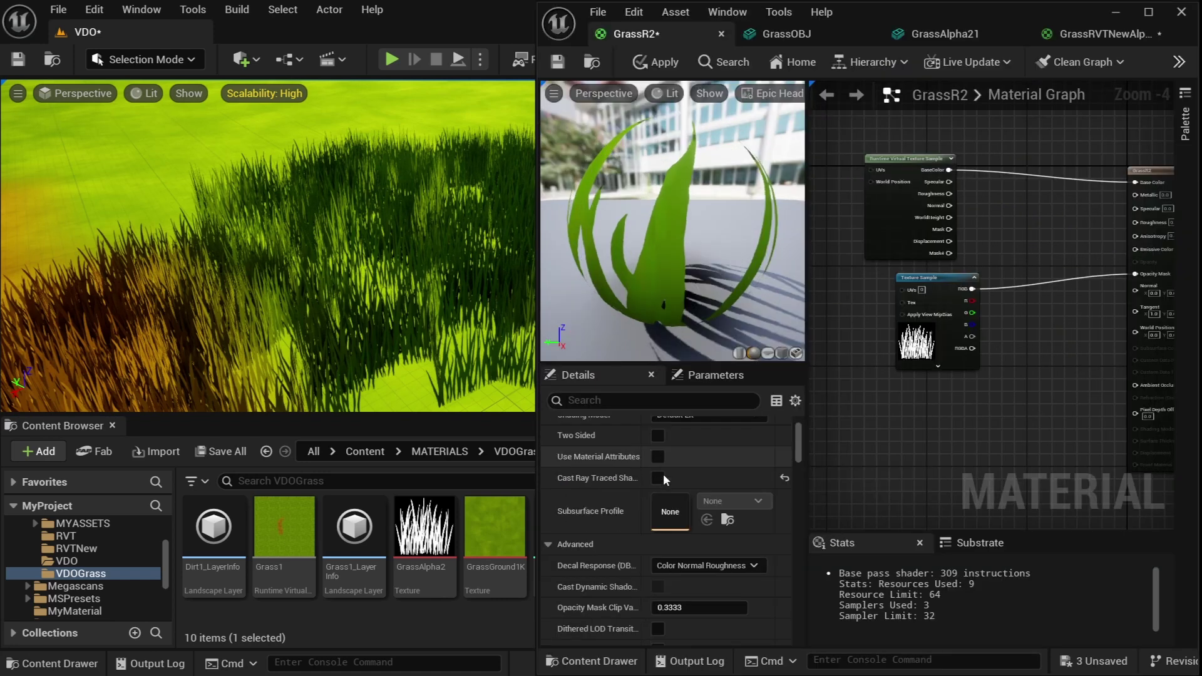
{"action": "scroll", "coordinate": [663, 497], "scroll_direction": "down", "scroll_amount": 6}
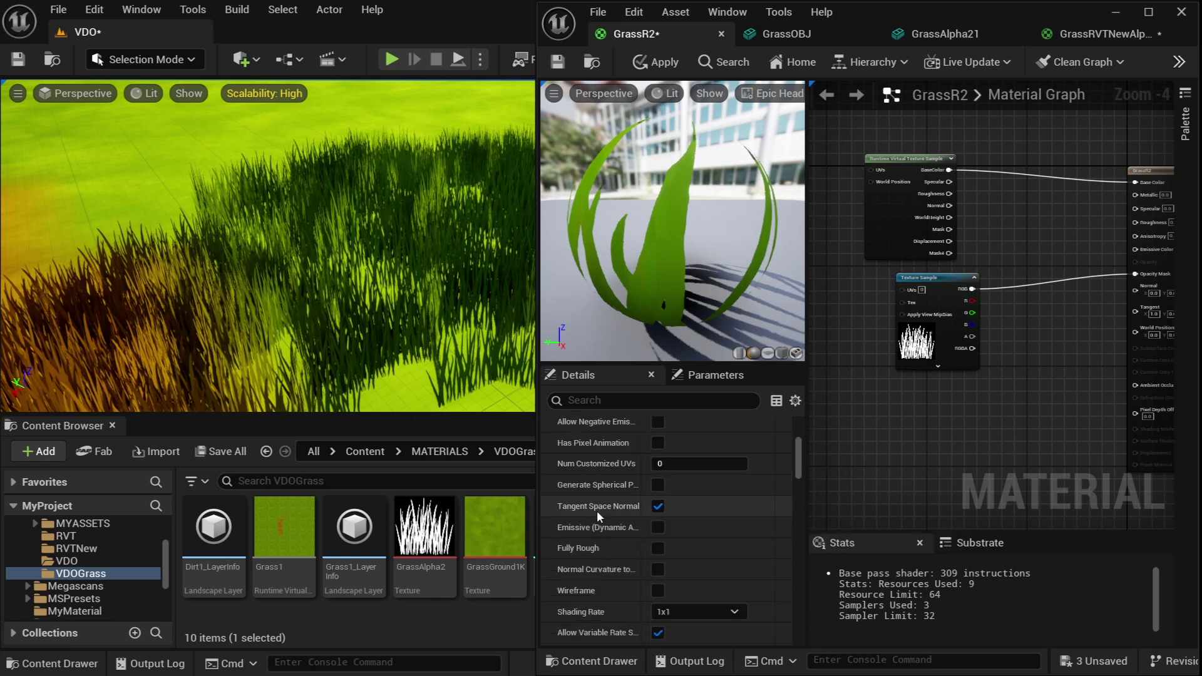
{"action": "left_click", "coordinate": [657, 506]}
{"action": "scroll", "coordinate": [1033, 404], "scroll_direction": "up", "scroll_amount": 2}
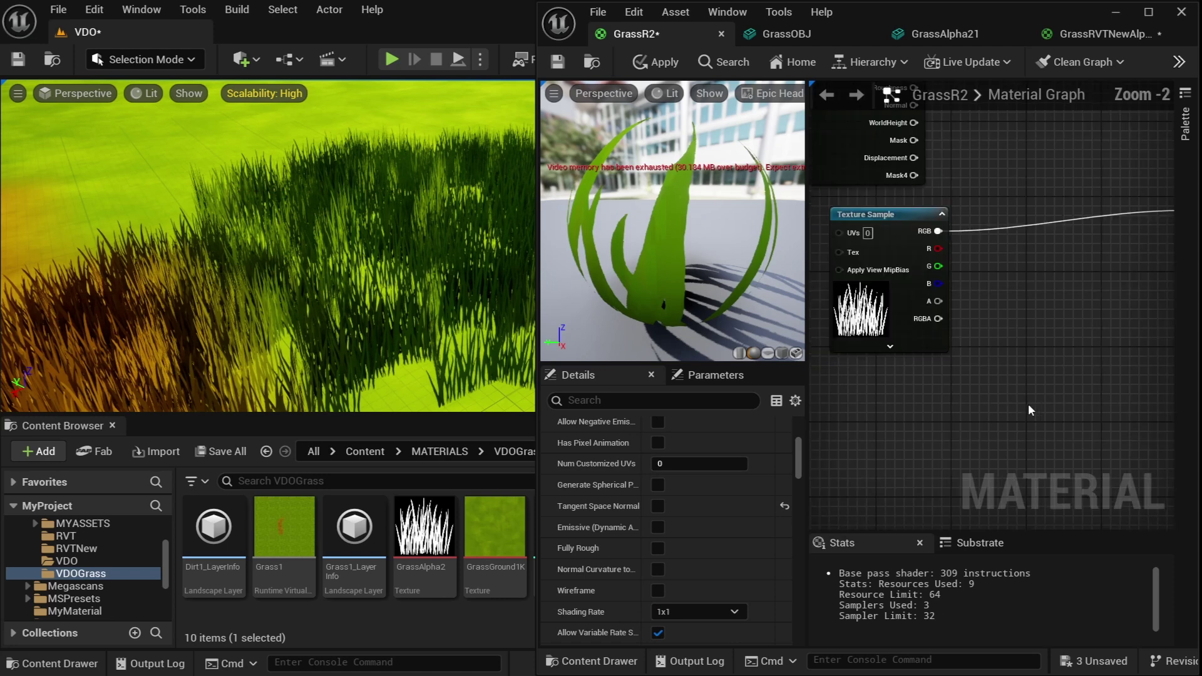
{"action": "right_click_drag", "start_coordinate": [987, 387], "coordinate": [1034, 288]}
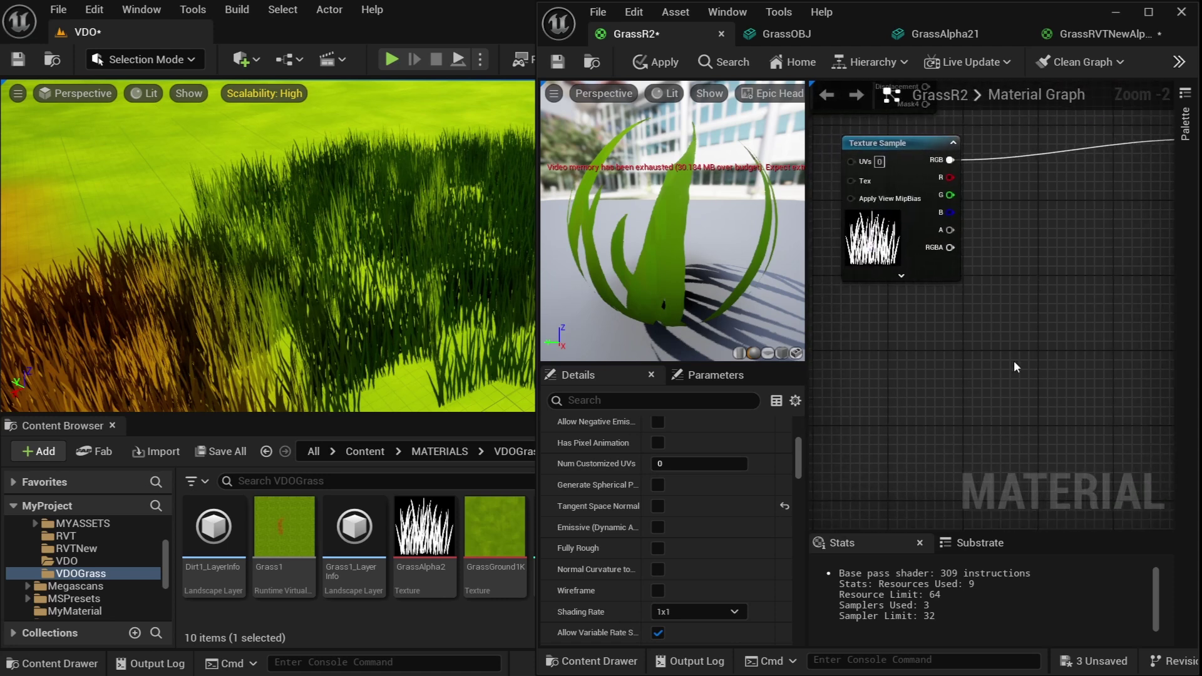
Step: Add a TwoSidedSign node and a Multiply node to the GrassR2 graph
{"action": "right_click", "coordinate": [893, 354]}
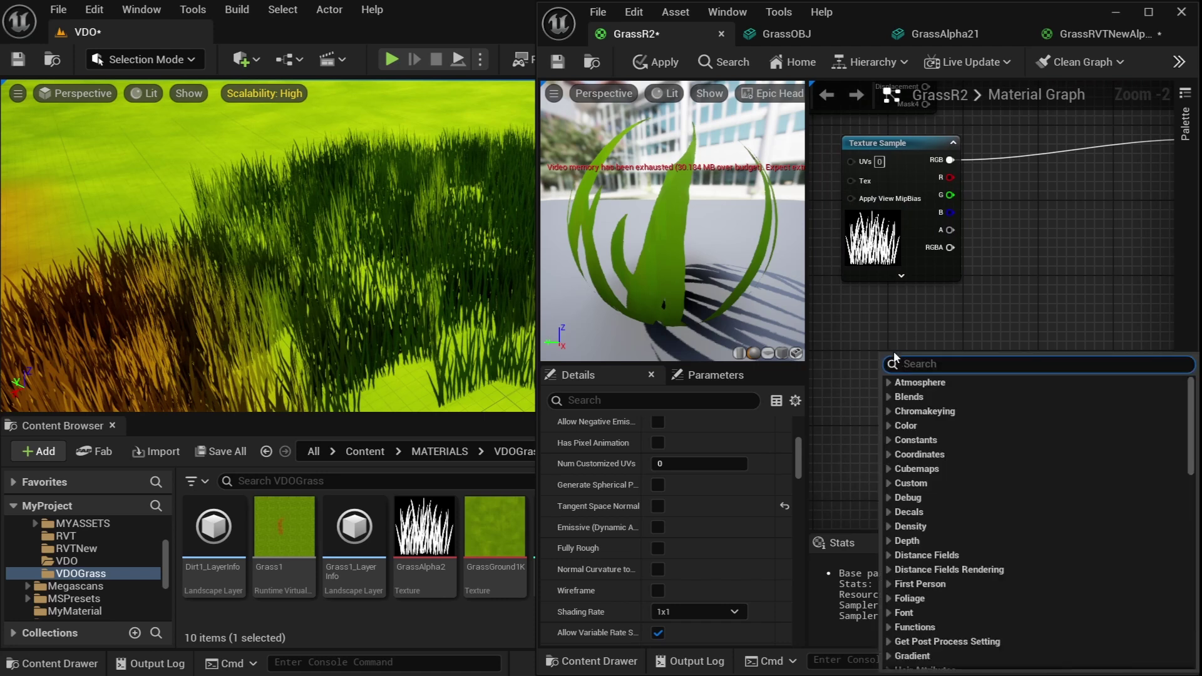
{"action": "type", "text": "twos"}
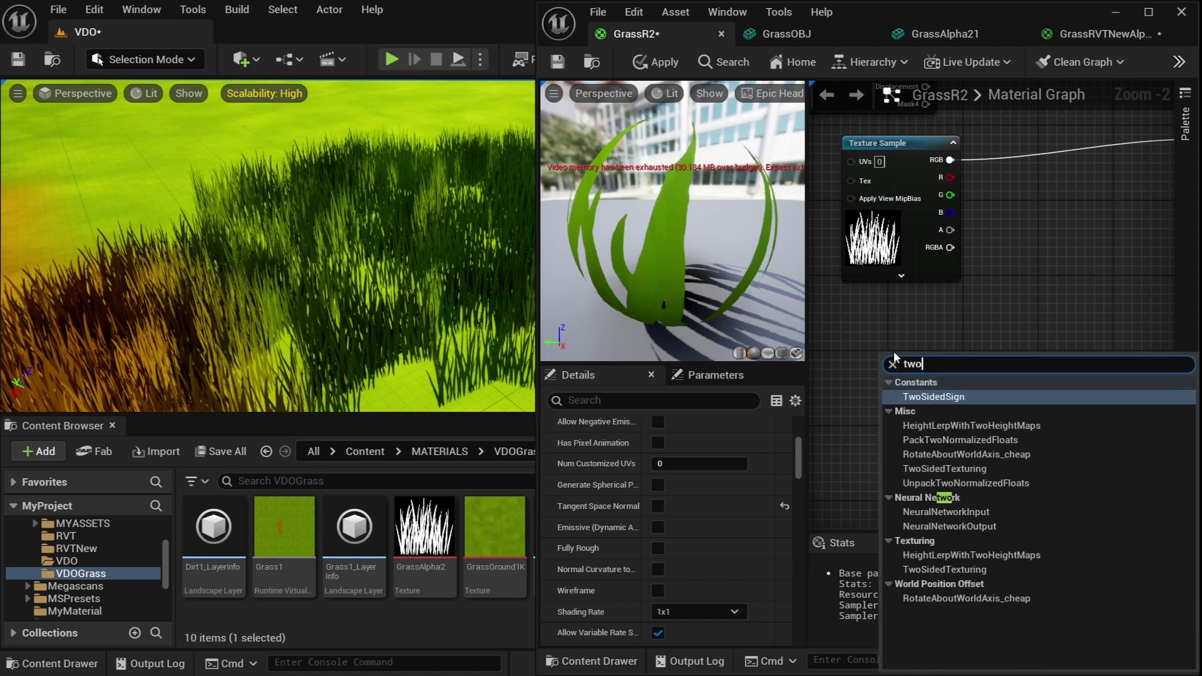
{"action": "left_click", "coordinate": [942, 393]}
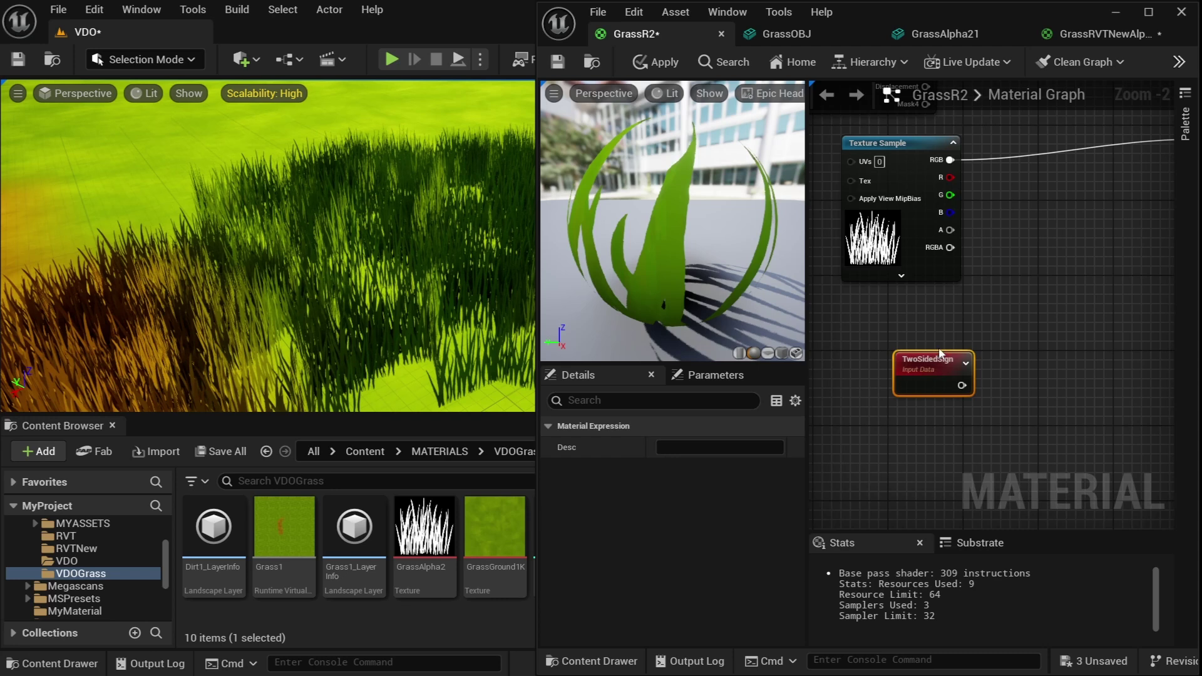
{"action": "left_click_drag", "start_coordinate": [936, 359], "coordinate": [939, 434]}
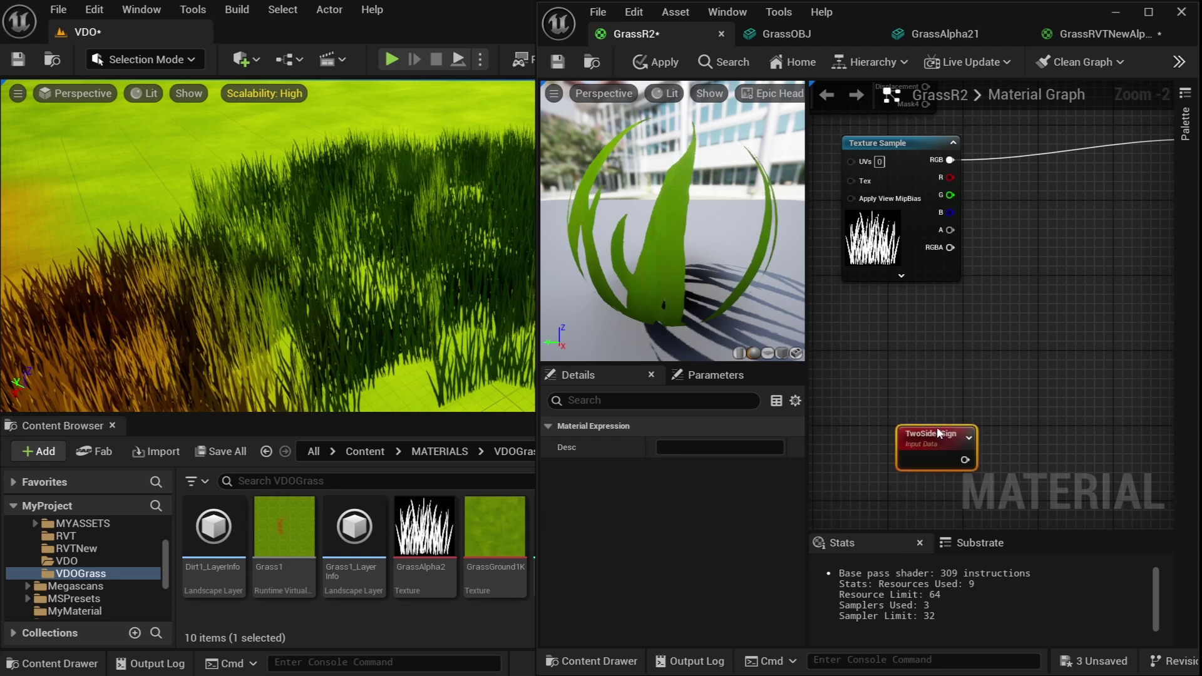
{"action": "left_click", "coordinate": [964, 367]}
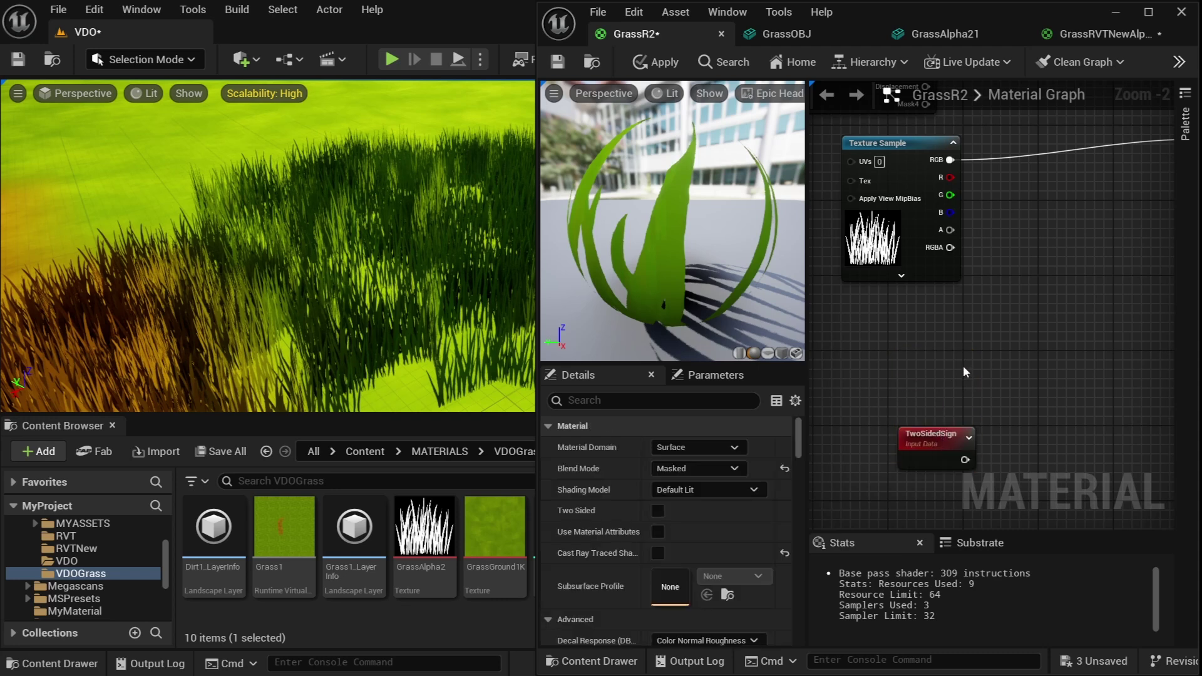
{"action": "key", "text": "m"}
{"action": "left_click", "coordinate": [968, 362]}
{"action": "left_click_drag", "start_coordinate": [1001, 375], "coordinate": [1041, 365]}
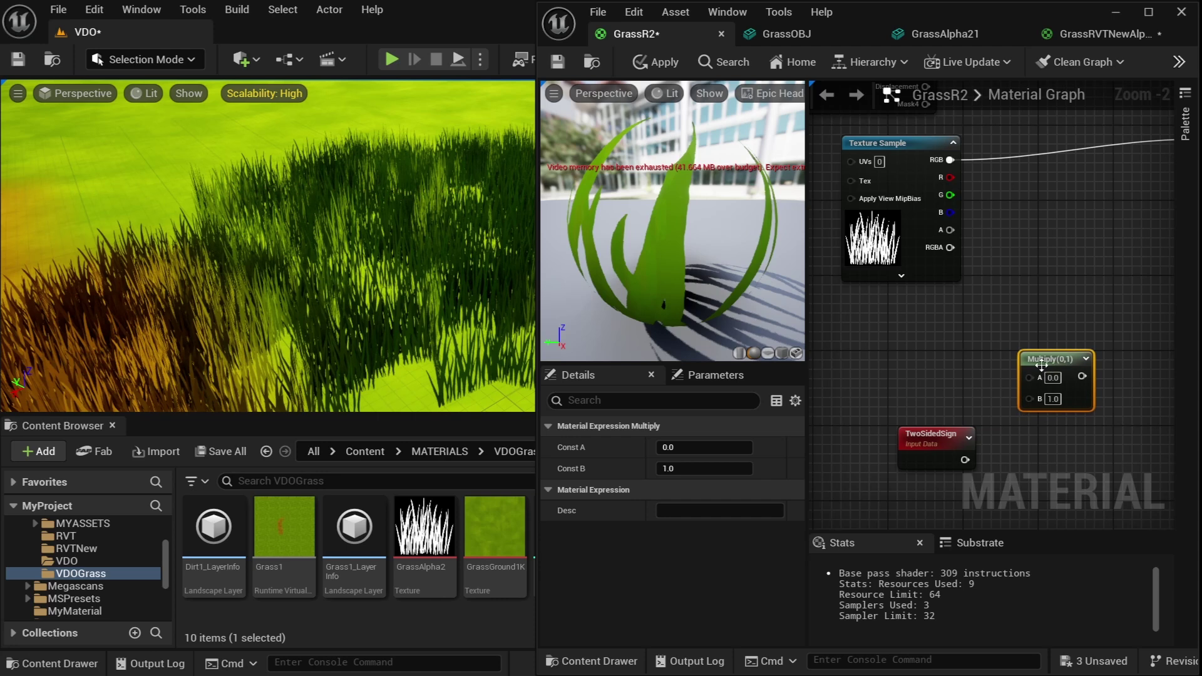
{"action": "left_click", "coordinate": [927, 378]}
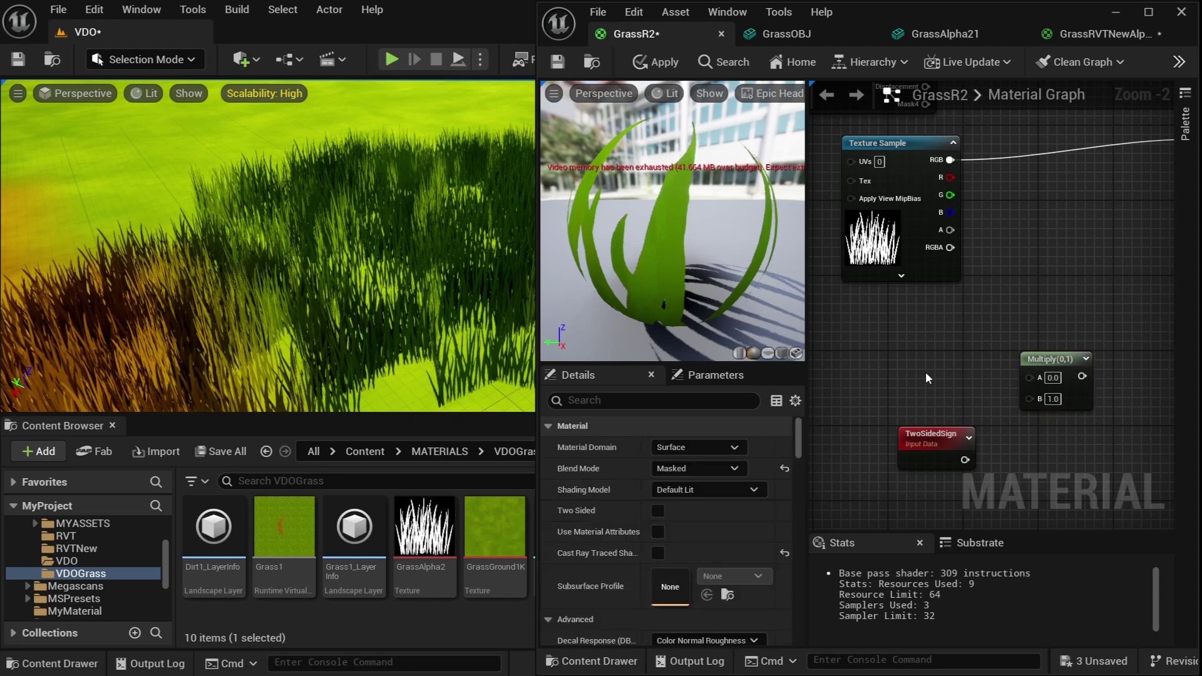
Step: Add a Constant3Vector set to 0,0,1 above the TwoSidedSign node
{"action": "left_click", "coordinate": [913, 334]}
{"action": "left_click_drag", "start_coordinate": [964, 350], "coordinate": [913, 334]}
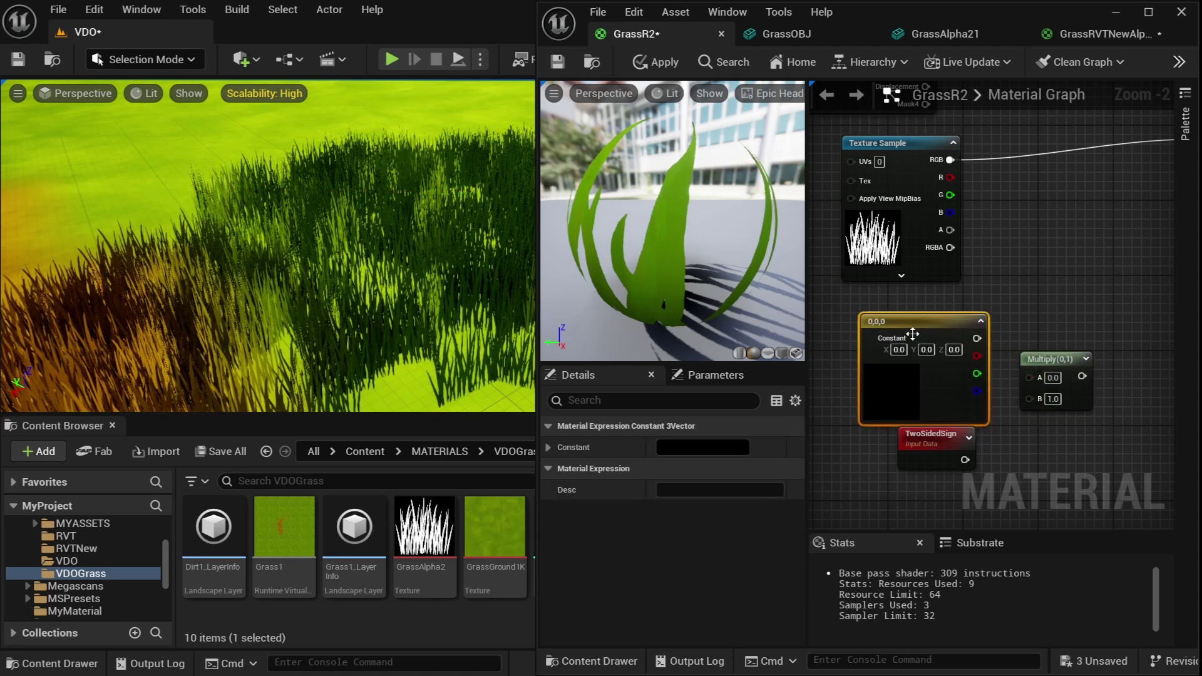
{"action": "left_click", "coordinate": [549, 447]}
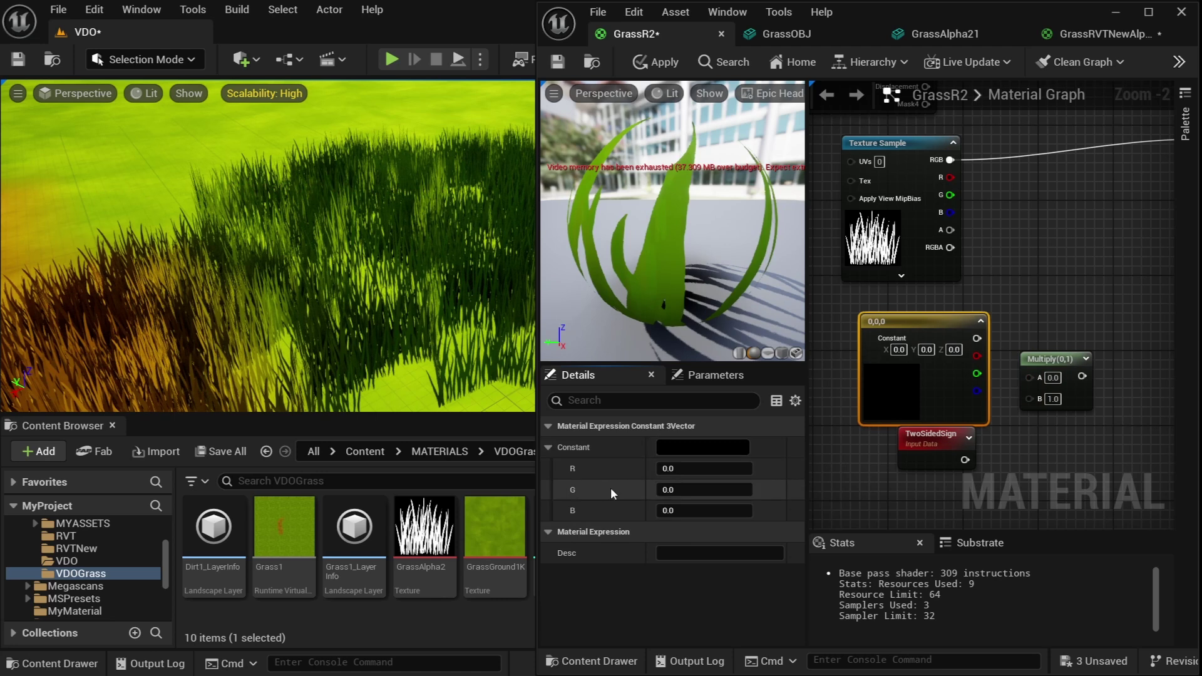
{"action": "left_click", "coordinate": [685, 515]}
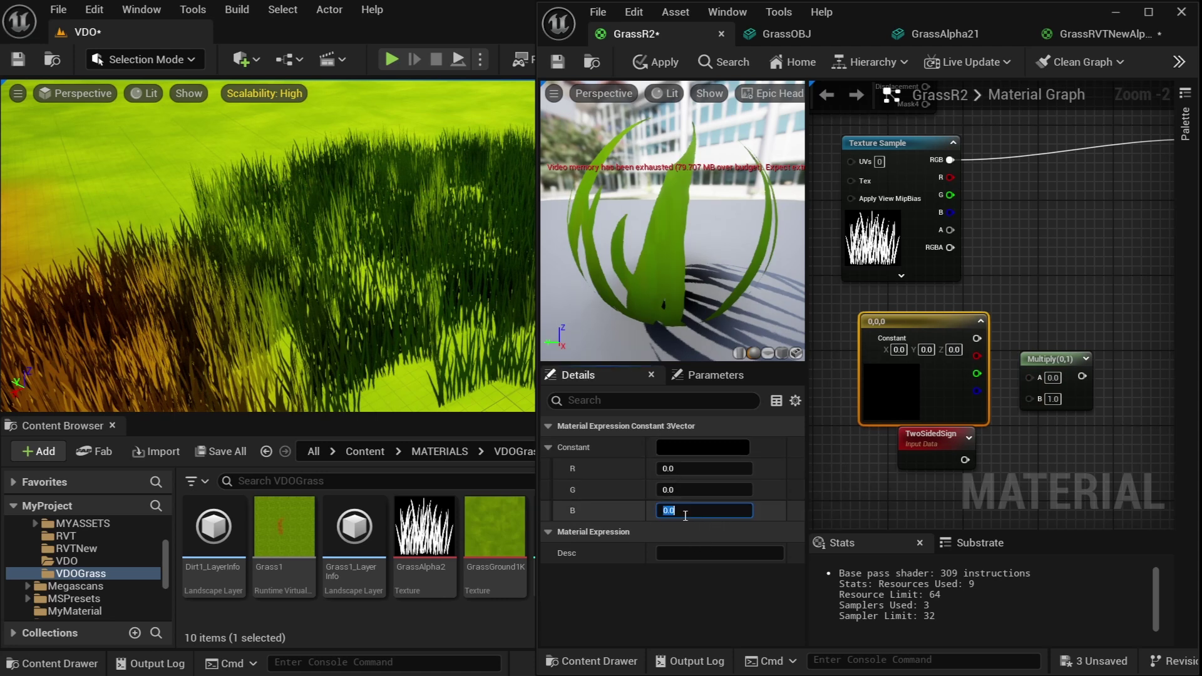
{"action": "key", "text": "Return"}
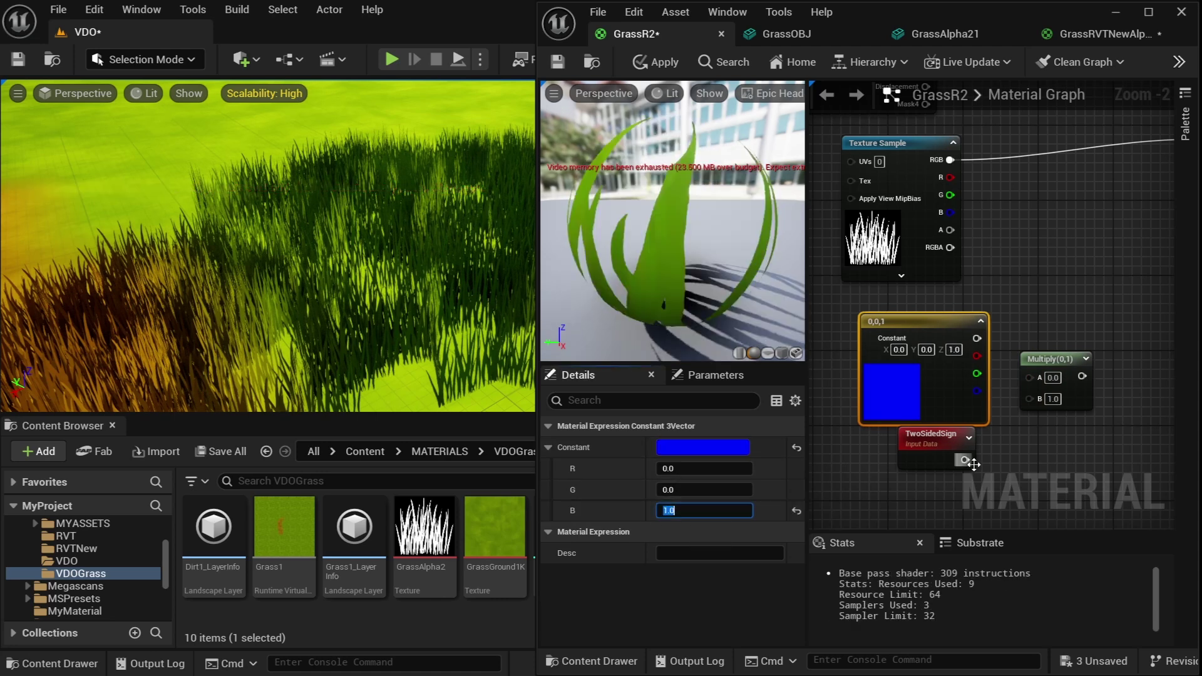
{"action": "scroll", "coordinate": [1015, 421], "scroll_direction": "up", "scroll_amount": 1}
Step: Multiply the constant by TwoSidedSign into Normal, apply the material, and close the editor
{"action": "left_click_drag", "start_coordinate": [970, 326], "coordinate": [1033, 373]}
{"action": "left_click_drag", "start_coordinate": [956, 467], "coordinate": [1032, 392]}
{"action": "right_click_drag", "start_coordinate": [1078, 366], "coordinate": [897, 442]}
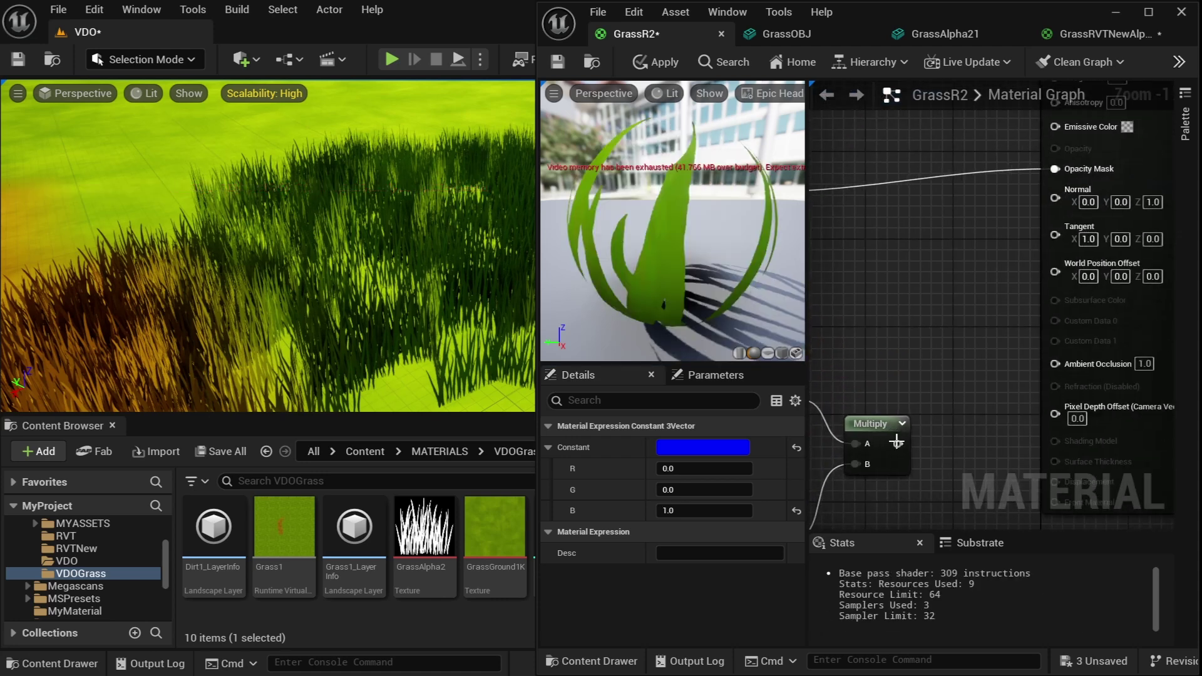
{"action": "left_click_drag", "start_coordinate": [897, 444], "coordinate": [1055, 190]}
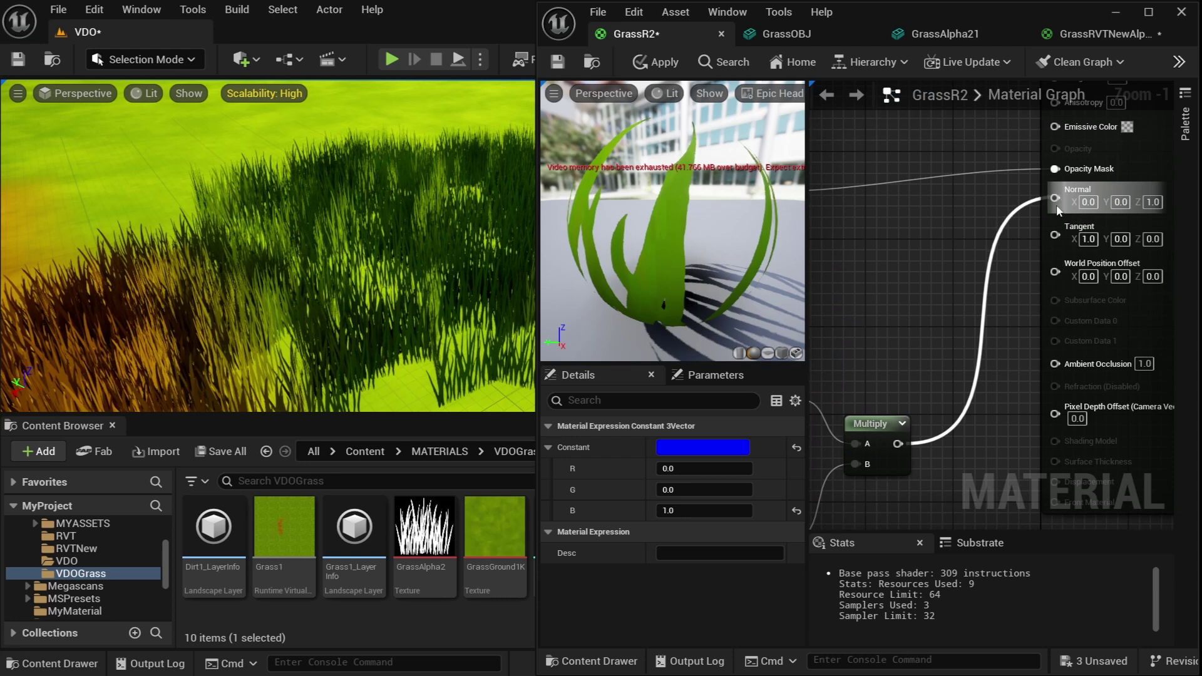
{"action": "left_click", "coordinate": [651, 63]}
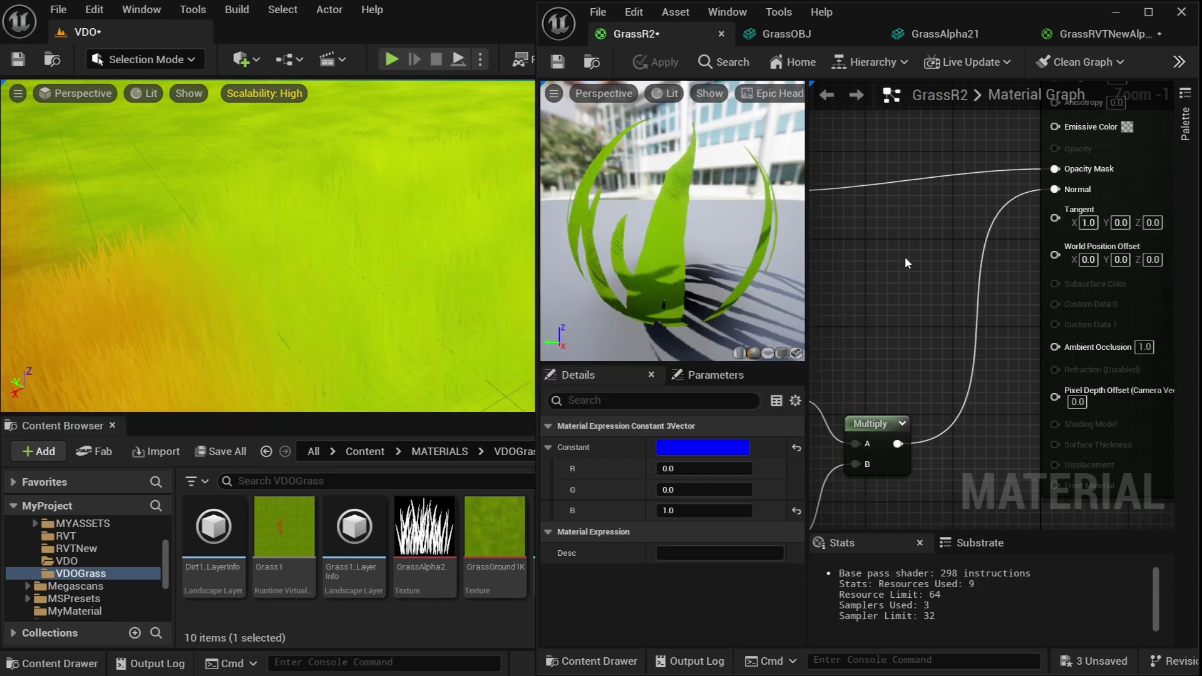
{"action": "left_click", "coordinate": [1181, 12]}
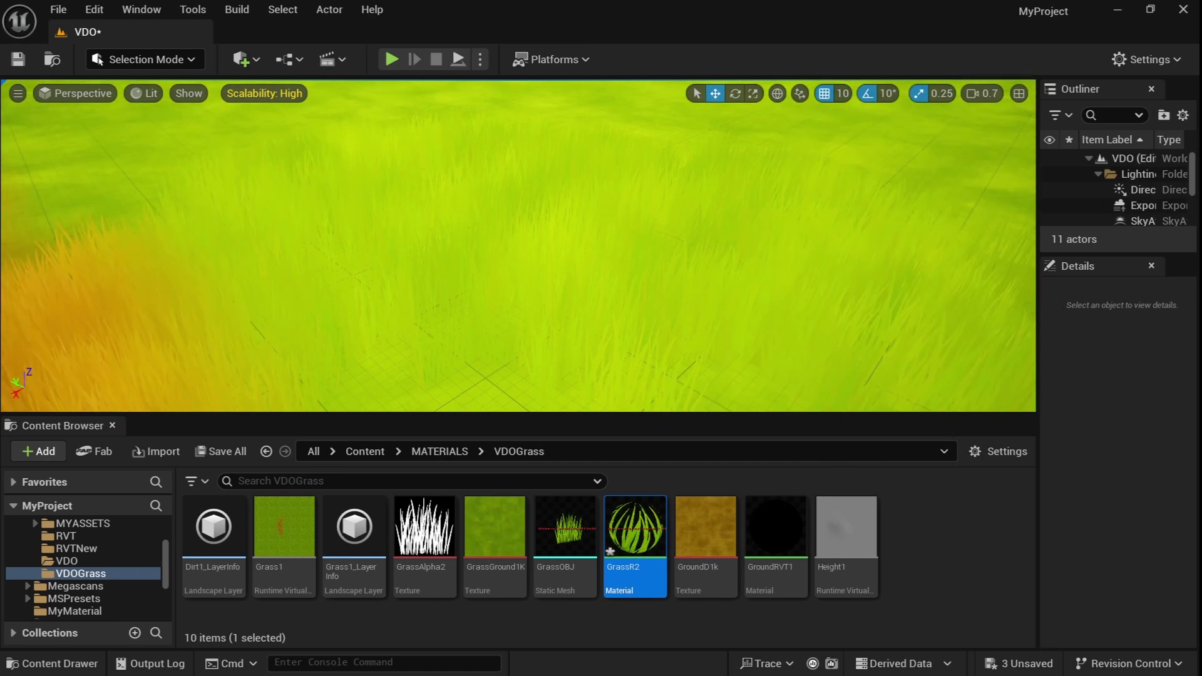
Step: Add a Constant3Vector node to the upper left of the GrassR2 graph, near the Runtime Virtual Texture Sample
{"action": "mouse_move", "coordinate": [519, 246]}
{"action": "right_mouse_down"}
{"action": "mouse_move", "coordinate": [602, 219]}
{"action": "mouse_move", "coordinate": [664, 244]}
{"action": "mouse_move", "coordinate": [738, 250]}
{"action": "mouse_move", "coordinate": [510, 243]}
{"action": "mouse_move", "coordinate": [619, 220]}
{"action": "mouse_move", "coordinate": [676, 235]}
{"action": "mouse_move", "coordinate": [501, 233]}
{"action": "mouse_move", "coordinate": [513, 231]}
{"action": "right_mouse_up"}
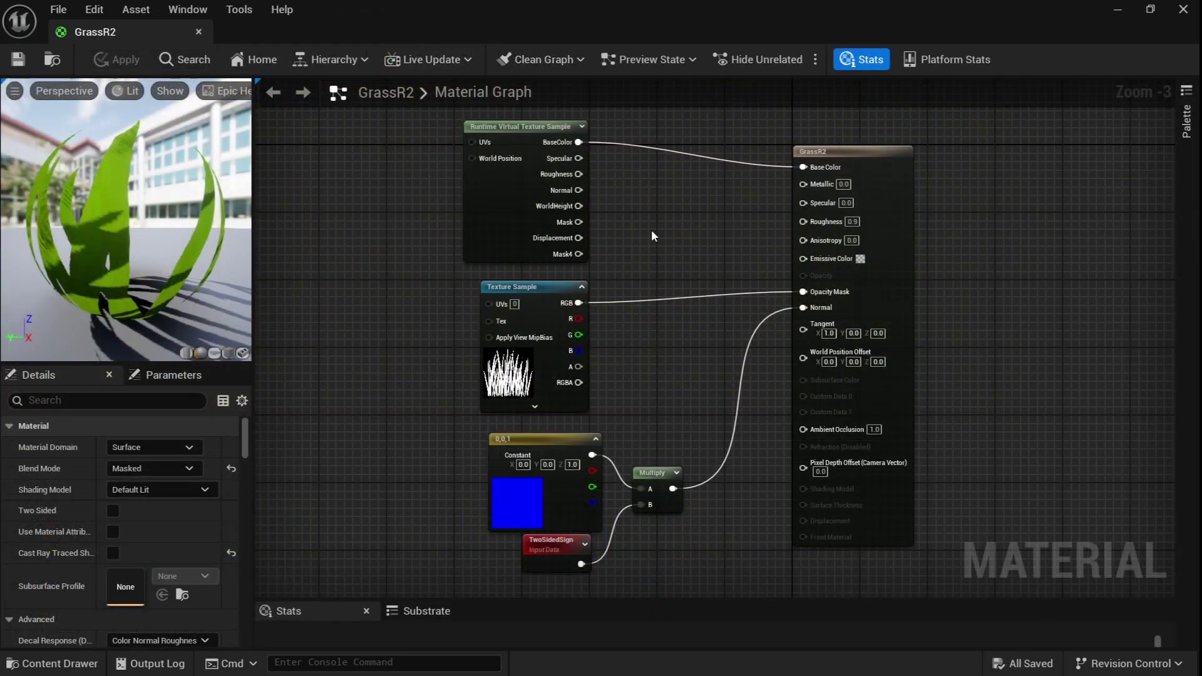
{"action": "scroll", "coordinate": [651, 229], "scroll_direction": "up", "scroll_amount": 3}
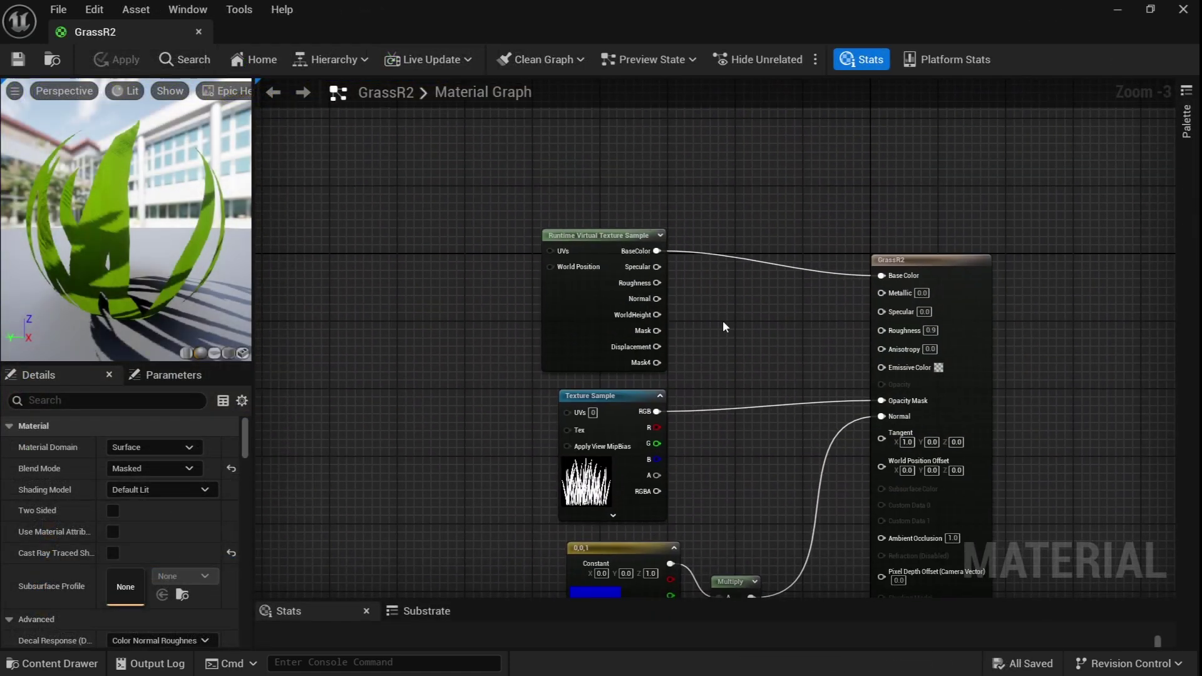
{"action": "right_click_drag", "start_coordinate": [713, 292], "coordinate": [785, 351]}
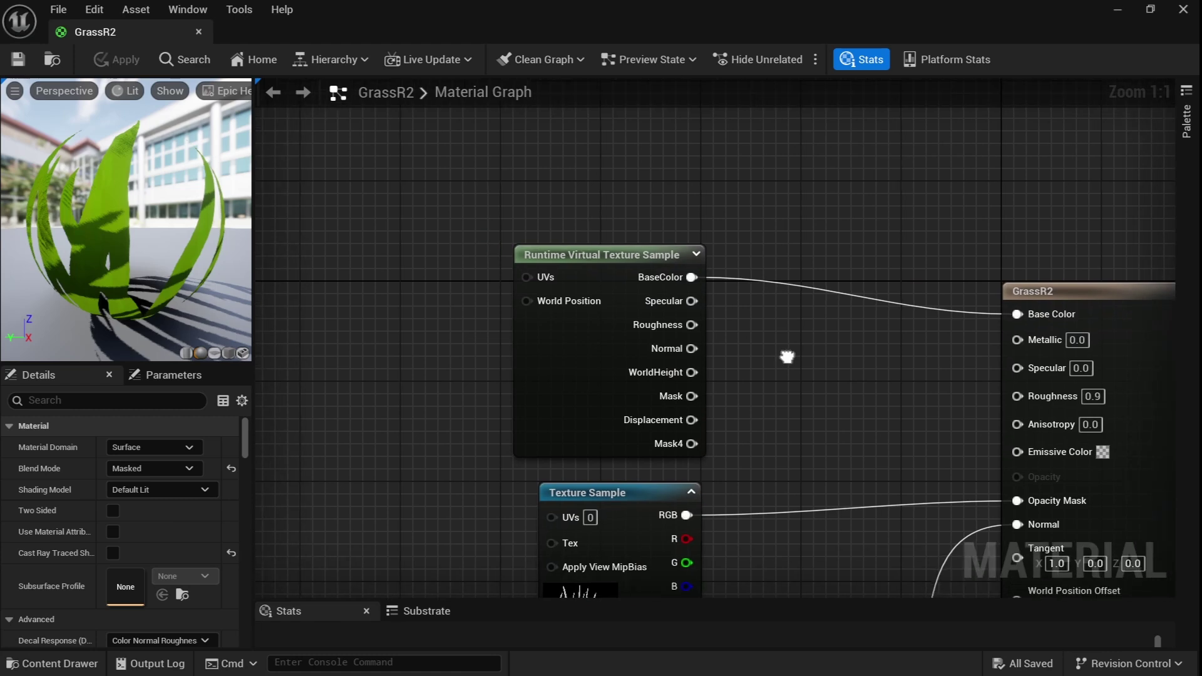
{"action": "key", "text": "3"}
{"action": "left_click", "coordinate": [562, 179]}
{"action": "left_click_drag", "start_coordinate": [619, 181], "coordinate": [344, 122]}
Step: Set the constant to pale yellow (0.649, 0.555, 0.125) and move the RVT Sample node left
{"action": "double_click", "coordinate": [328, 213]}
{"action": "left_click_drag", "start_coordinate": [467, 398], "coordinate": [469, 403]}
{"action": "left_click_drag", "start_coordinate": [546, 329], "coordinate": [528, 304]}
{"action": "left_click", "coordinate": [542, 606]}
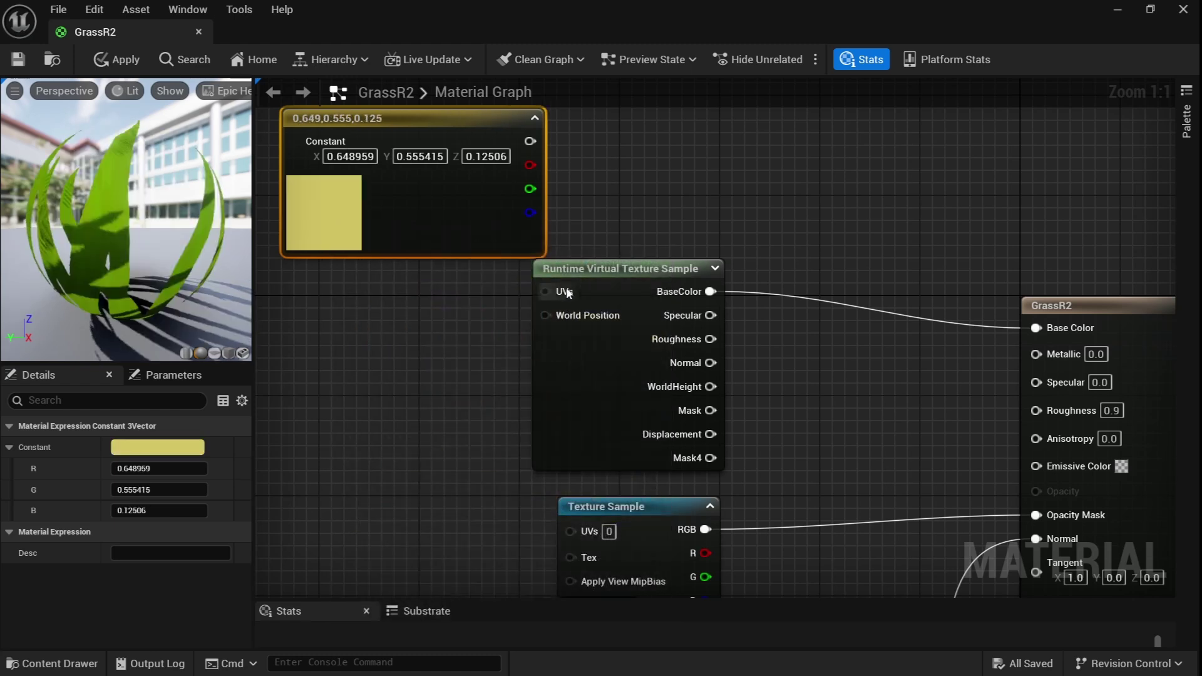
{"action": "left_click_drag", "start_coordinate": [585, 276], "coordinate": [363, 299]}
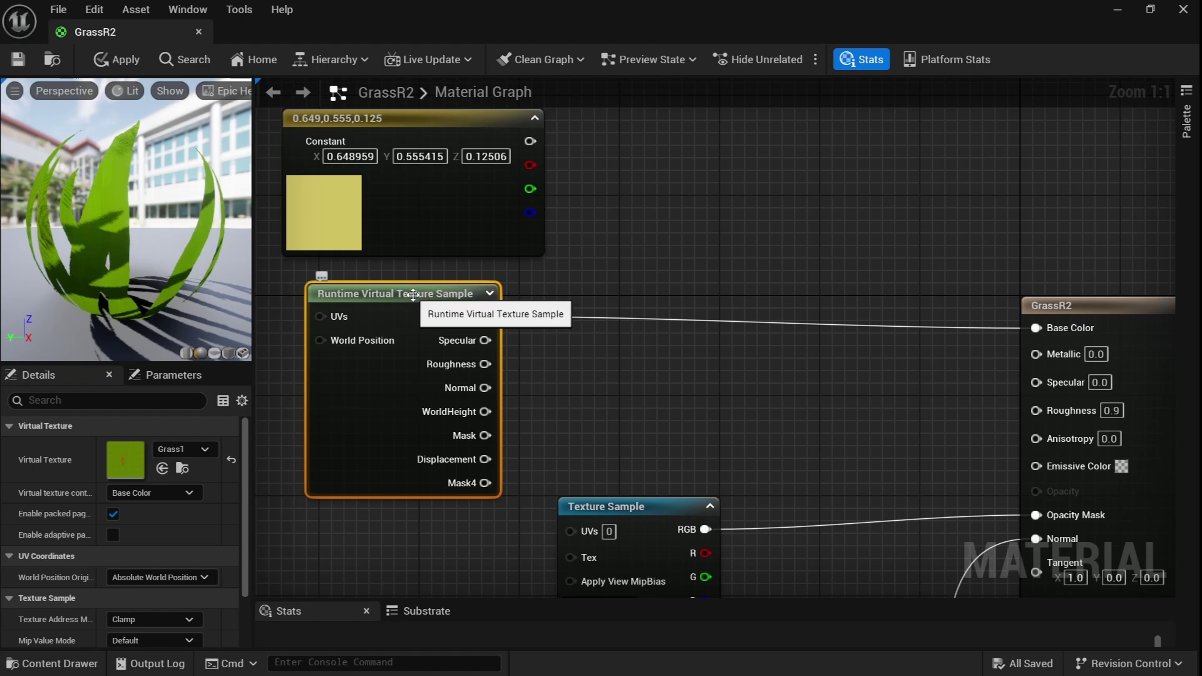
Step: Add a Lerp with the virtual texture BaseColor in A and the yellow constant in B
{"action": "right_click", "coordinate": [724, 248]}
{"action": "type", "text": "ler"}
{"action": "key", "text": "Return"}
{"action": "left_click_drag", "start_coordinate": [485, 316], "coordinate": [739, 281]}
{"action": "left_click_drag", "start_coordinate": [530, 141], "coordinate": [737, 307]}
{"action": "left_click_drag", "start_coordinate": [755, 261], "coordinate": [662, 357]}
Step: Add a TexCoord node feeding the LinearGradient's UV Channel
{"action": "right_click_drag", "start_coordinate": [599, 429], "coordinate": [862, 384]}
{"action": "right_click", "coordinate": [342, 324]}
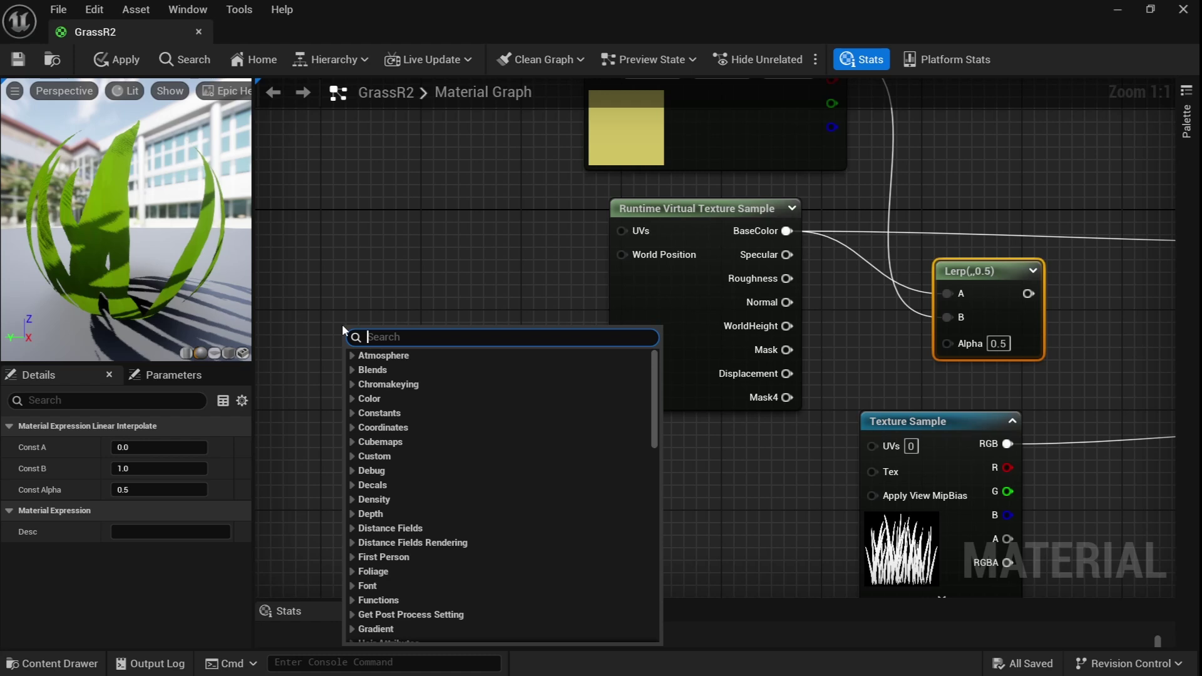
{"action": "type", "text": "text"}
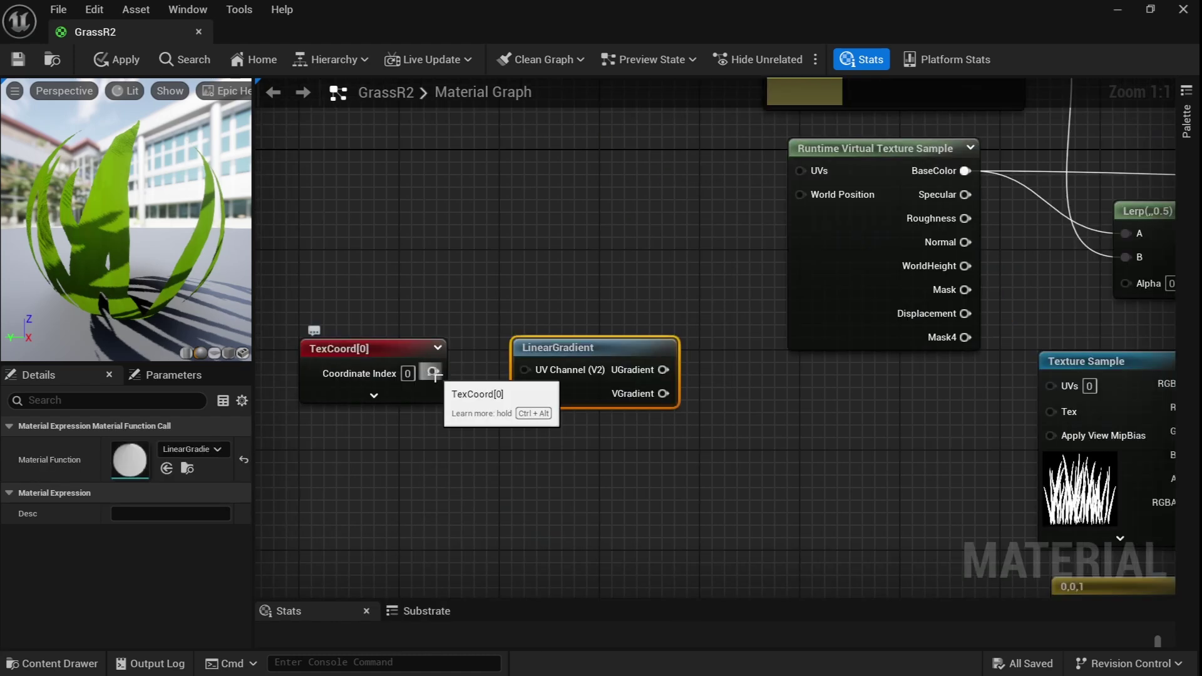
{"action": "left_click_drag", "start_coordinate": [433, 373], "coordinate": [526, 371]}
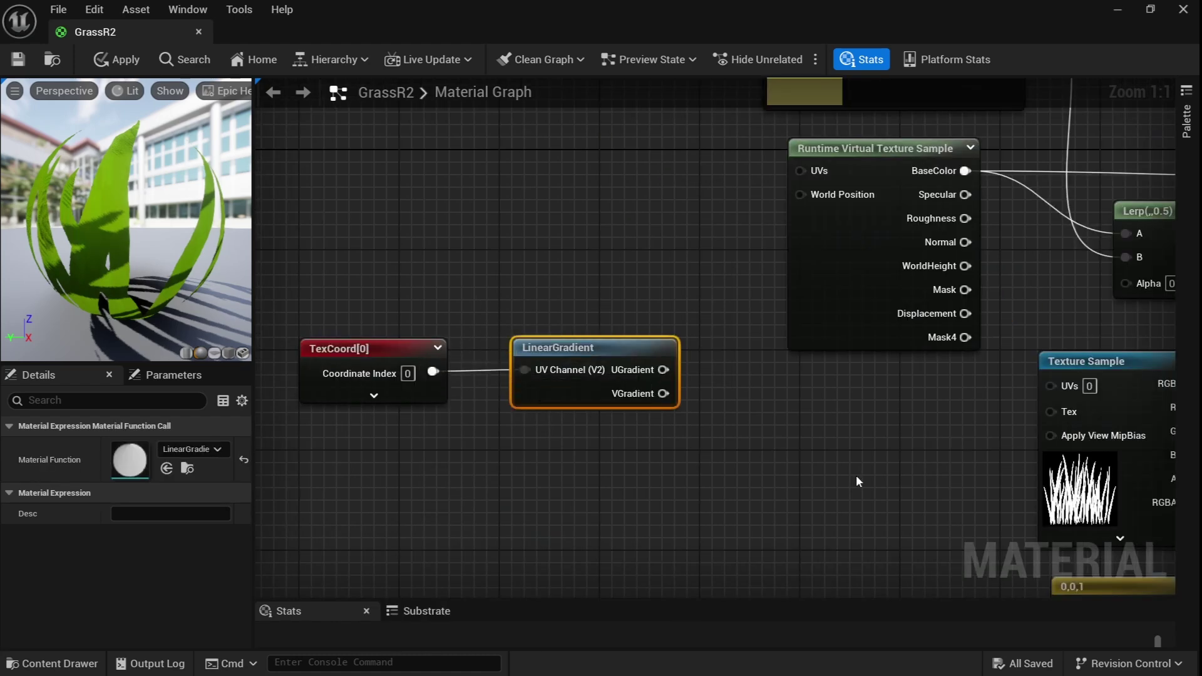
Step: Invert the VGradient with a 1-x node and multiply it by 0.5
{"action": "right_click_drag", "start_coordinate": [858, 481], "coordinate": [705, 483]}
{"action": "left_click_drag", "start_coordinate": [512, 396], "coordinate": [598, 407]}
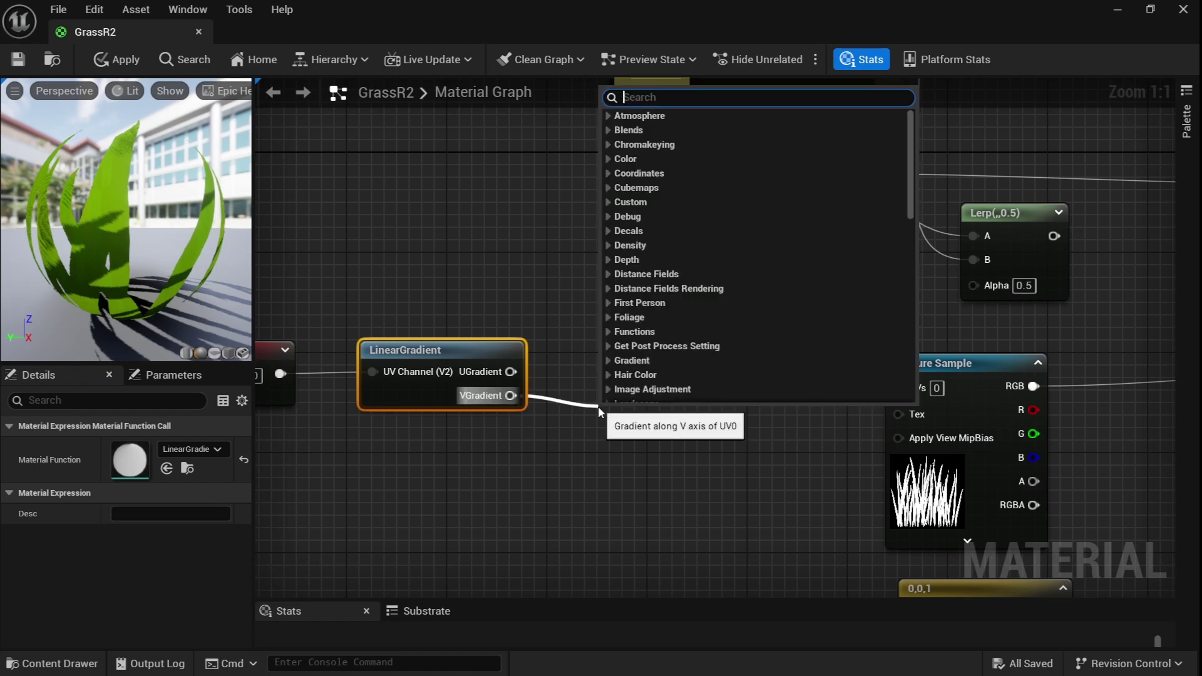
{"action": "type", "text": "1-x"}
{"action": "key", "text": "Return"}
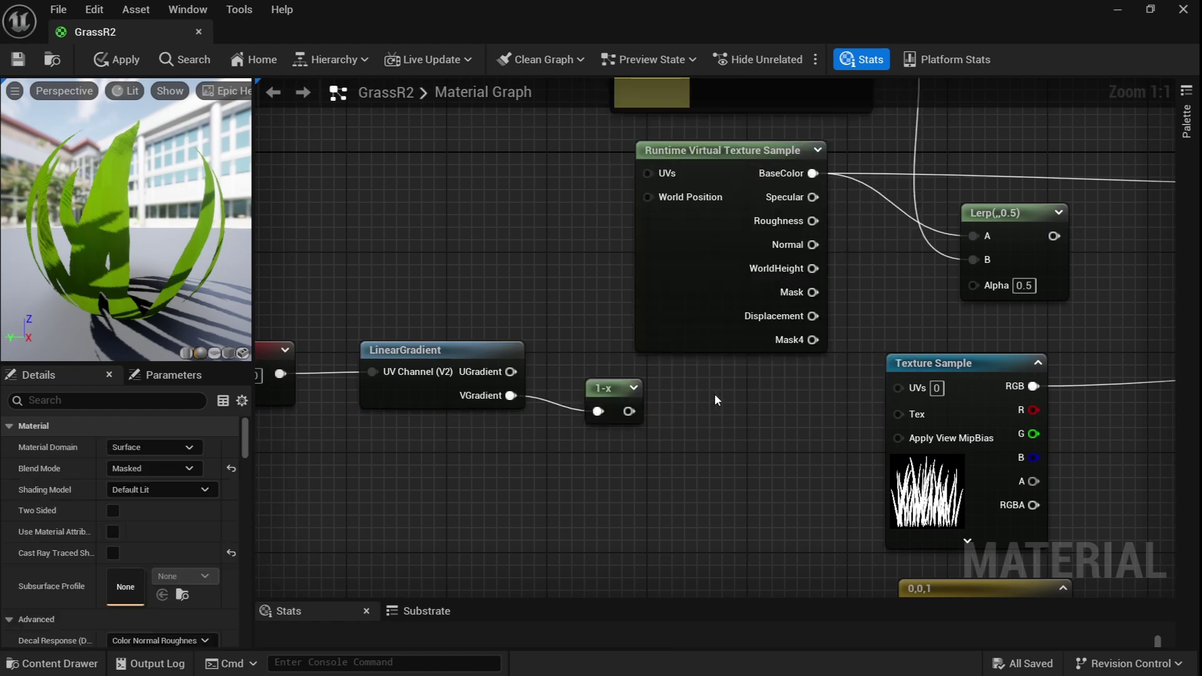
{"action": "left_click", "coordinate": [715, 393]}
{"action": "left_click_drag", "start_coordinate": [629, 411], "coordinate": [728, 428]}
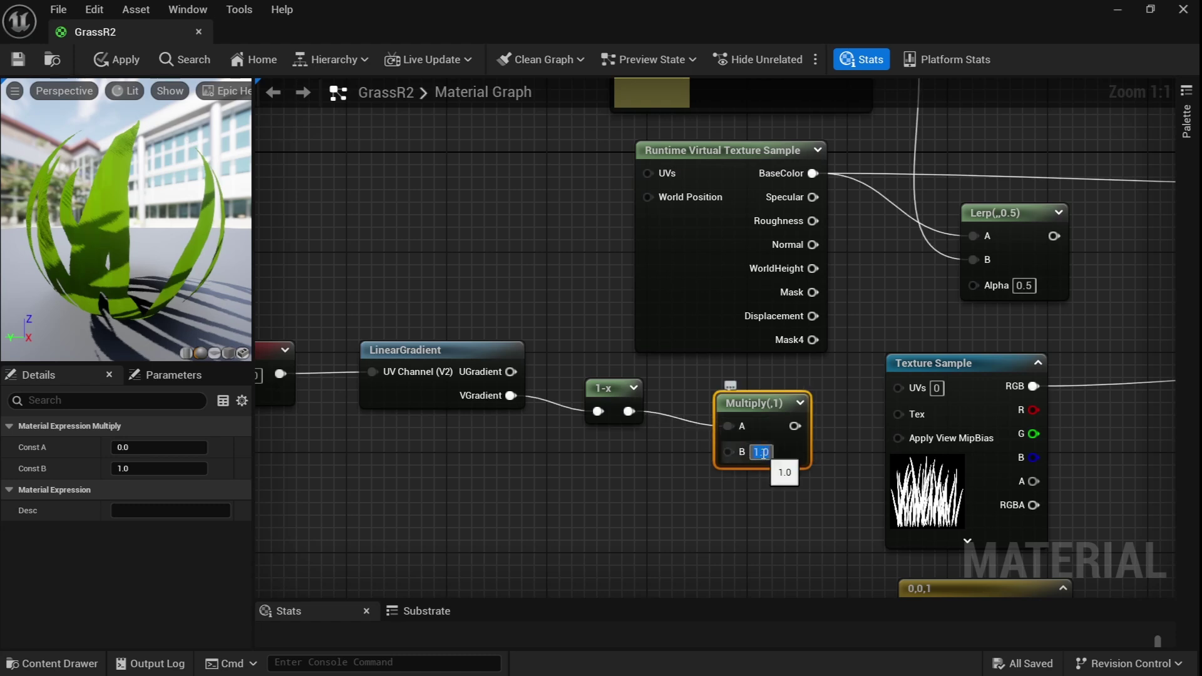
{"action": "type", "text": "0.5"}
{"action": "key", "text": "Return"}
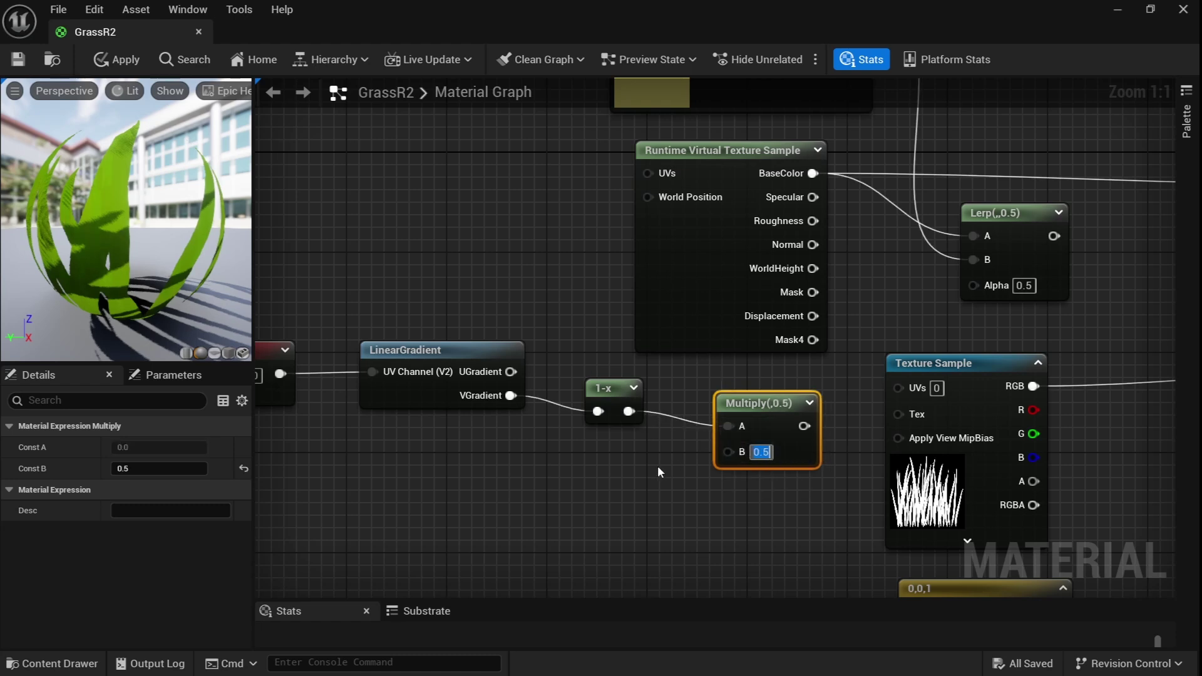
Step: Drive the Lerp's Alpha with the Multiply result and connect the Lerp to Base Color
{"action": "right_click_drag", "start_coordinate": [761, 452], "coordinate": [621, 490]}
{"action": "left_click_drag", "start_coordinate": [684, 463], "coordinate": [853, 321]}
{"action": "right_click_drag", "start_coordinate": [947, 348], "coordinate": [711, 449]}
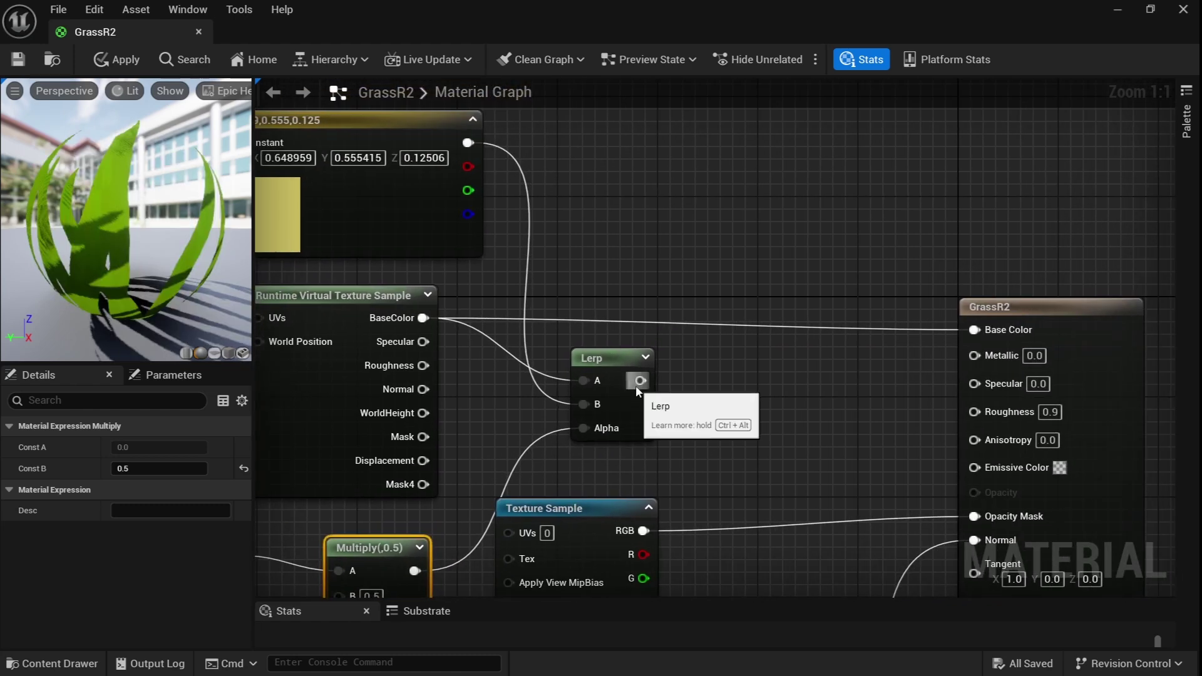
{"action": "left_click_drag", "start_coordinate": [642, 384], "coordinate": [974, 330]}
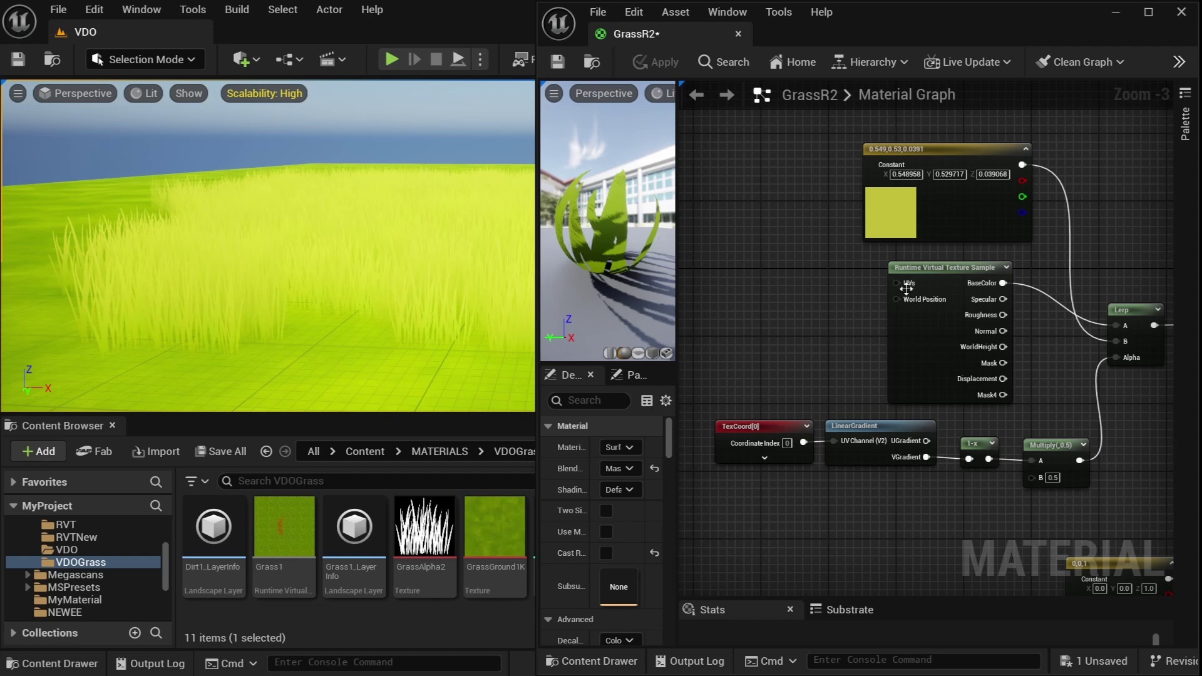
{"action": "scroll", "coordinate": [906, 285], "scroll_direction": "up", "scroll_amount": 1}
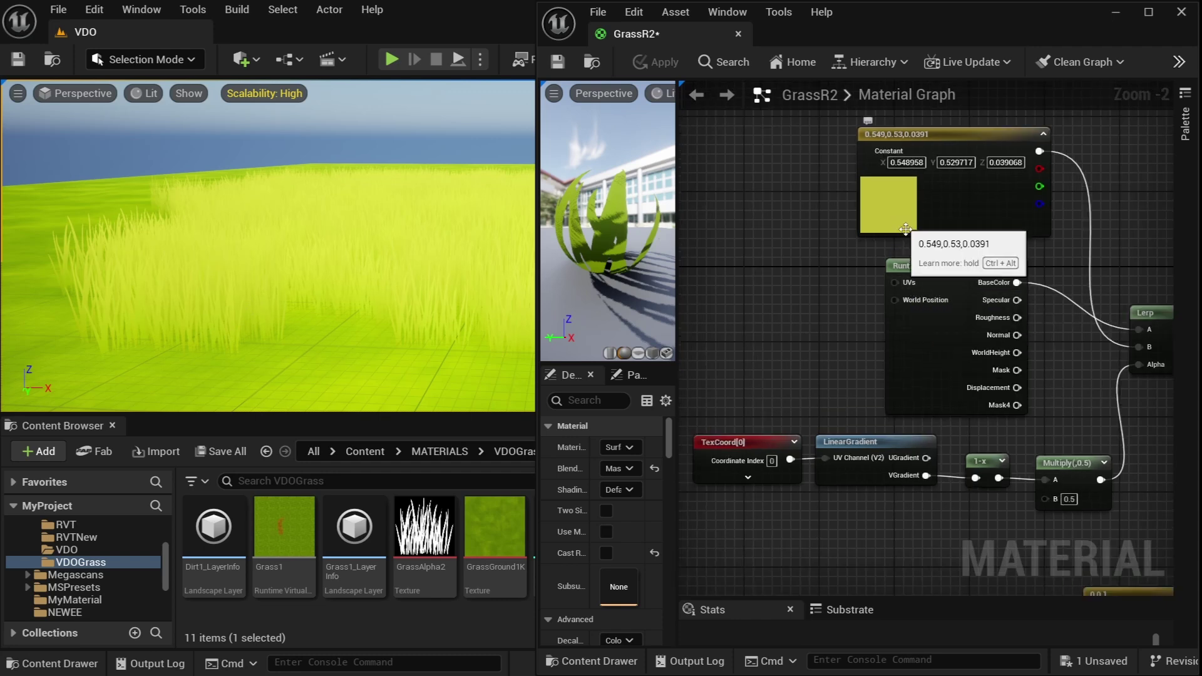
{"action": "scroll", "coordinate": [1056, 469], "scroll_direction": "up", "scroll_amount": 2}
{"action": "right_click_drag", "start_coordinate": [285, 263], "coordinate": [273, 244]}
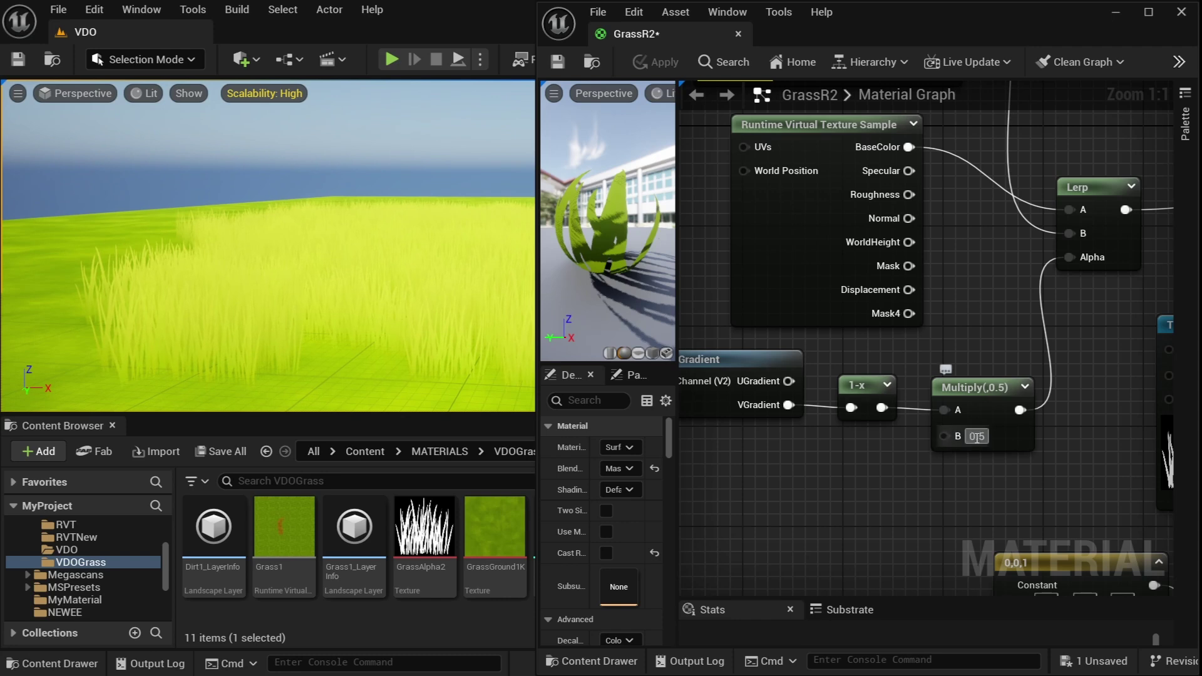
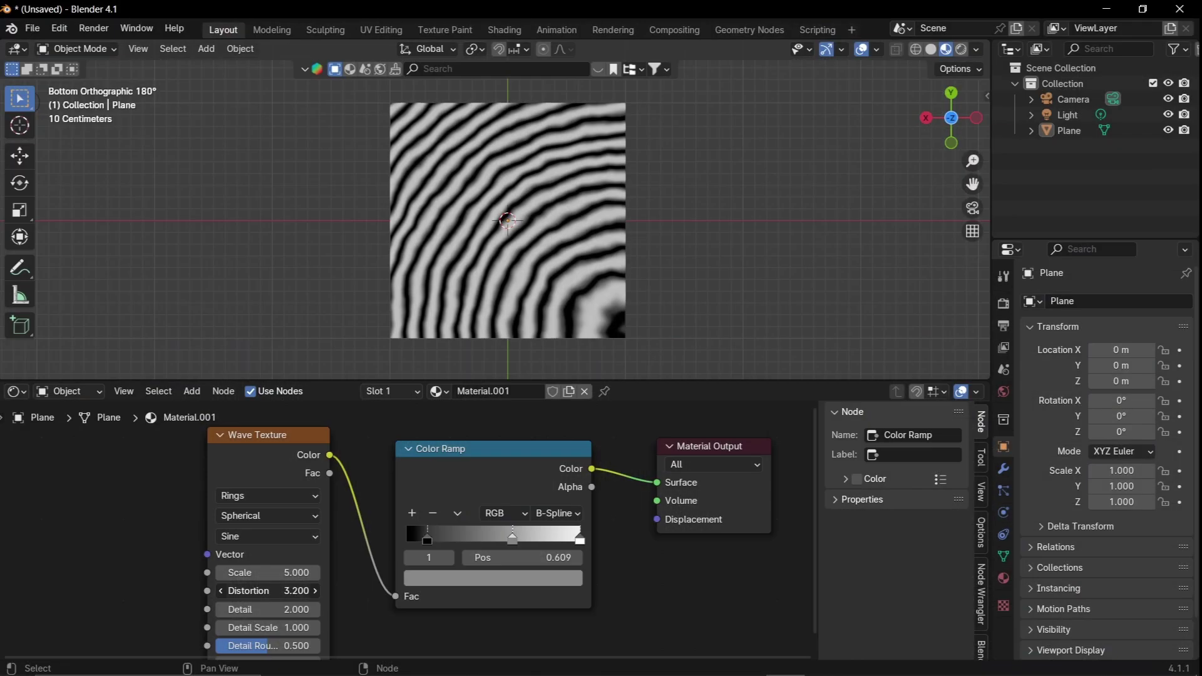
Step: Tweak the wave pattern's distortion and ramp, then drop the WindAlpha texture into GrassR2's graph
{"action": "left_click_drag", "start_coordinate": [268, 591], "coordinate": [300, 590]}
{"action": "left_click_drag", "start_coordinate": [427, 536], "coordinate": [533, 536]}
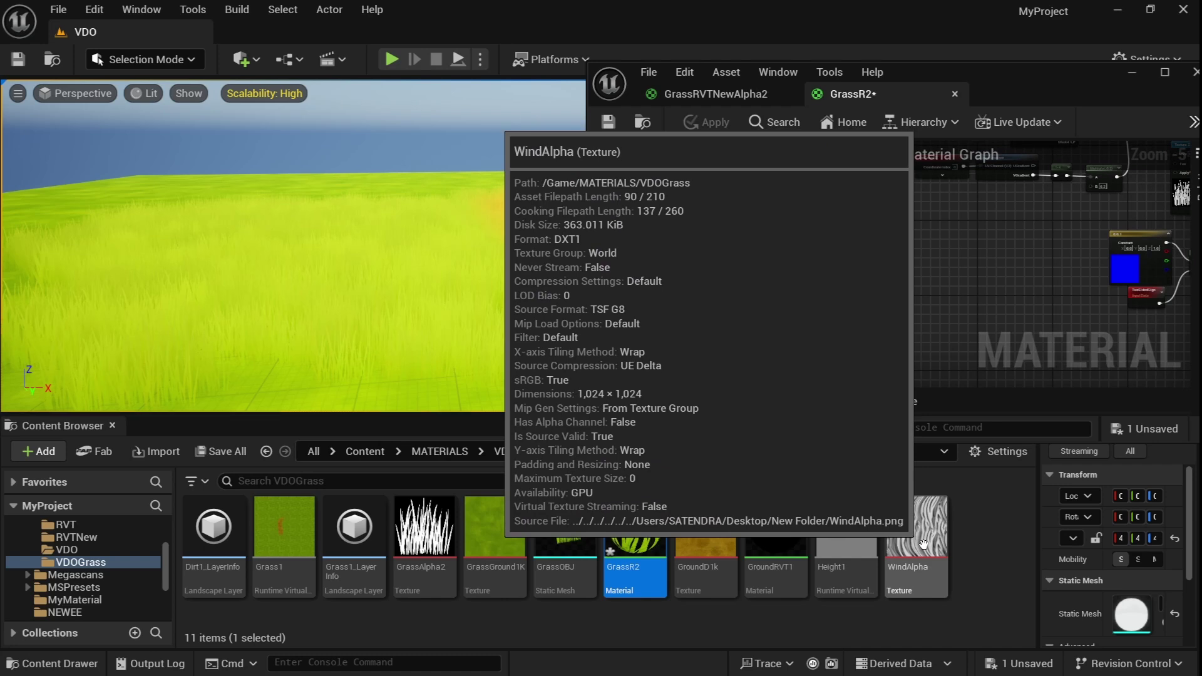
{"action": "left_click_drag", "start_coordinate": [923, 543], "coordinate": [927, 287]}
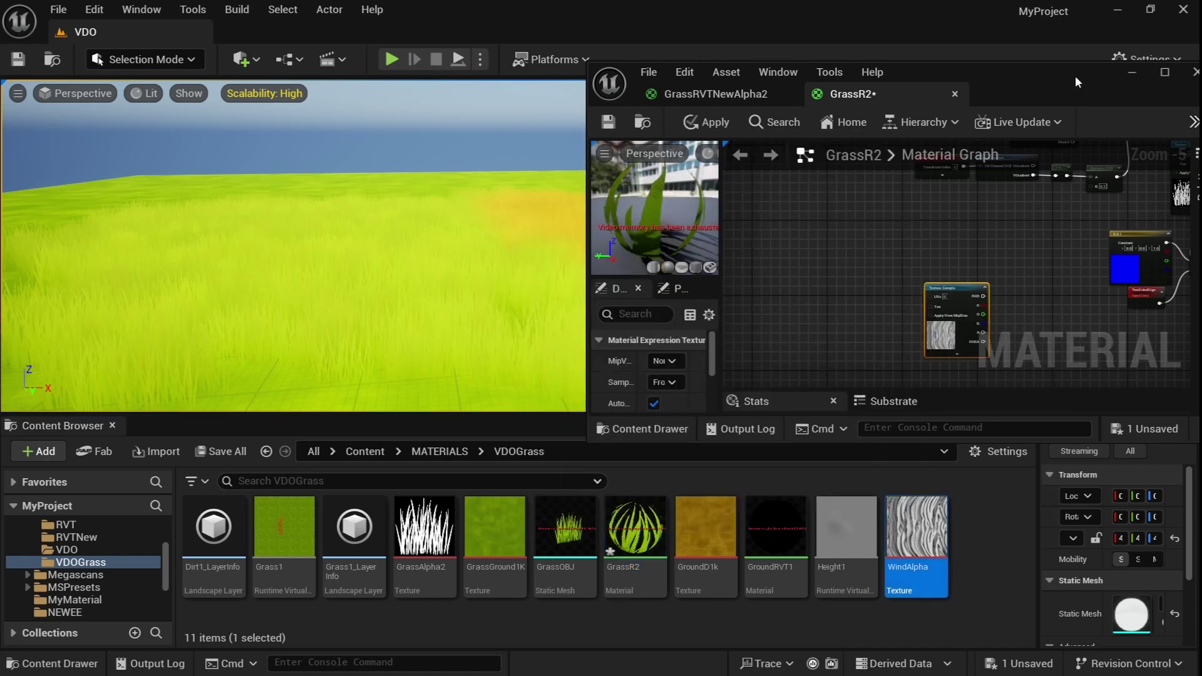
{"action": "double_click", "coordinate": [1076, 75]}
{"action": "scroll", "coordinate": [1000, 200], "scroll_direction": "up", "scroll_amount": 5}
{"action": "right_click", "coordinate": [487, 246]}
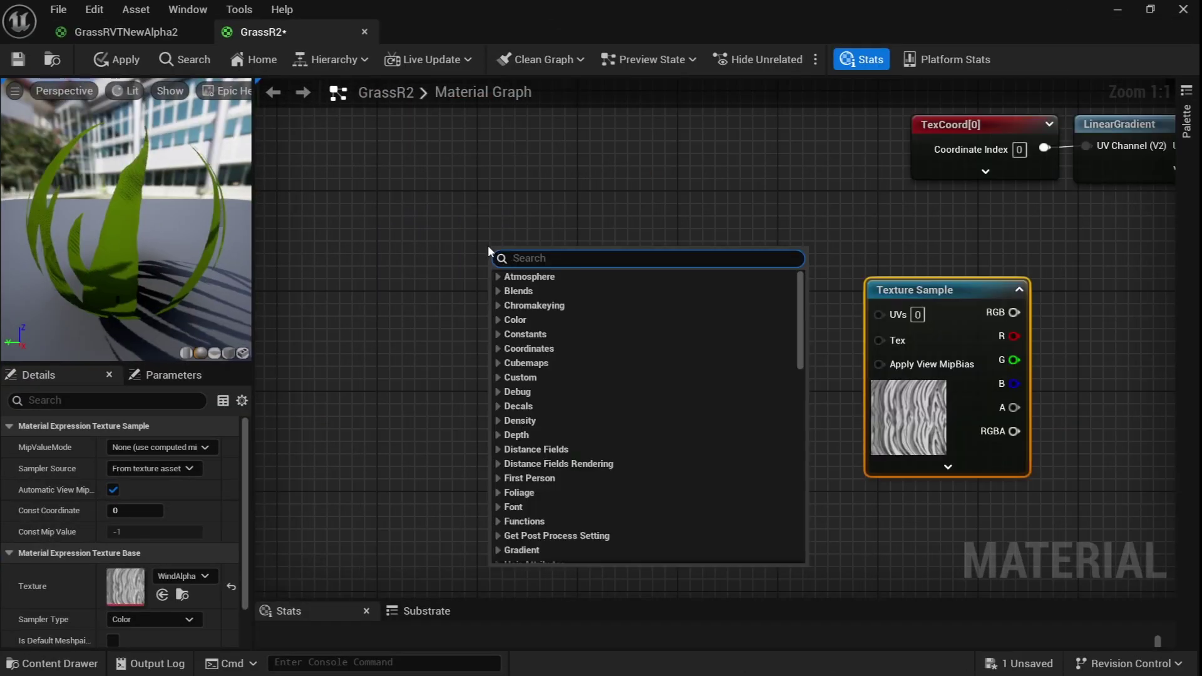
Step: Add an Absolute World Position node and divide it by 5000
{"action": "type", "text": "world"}
{"action": "key", "text": "Return"}
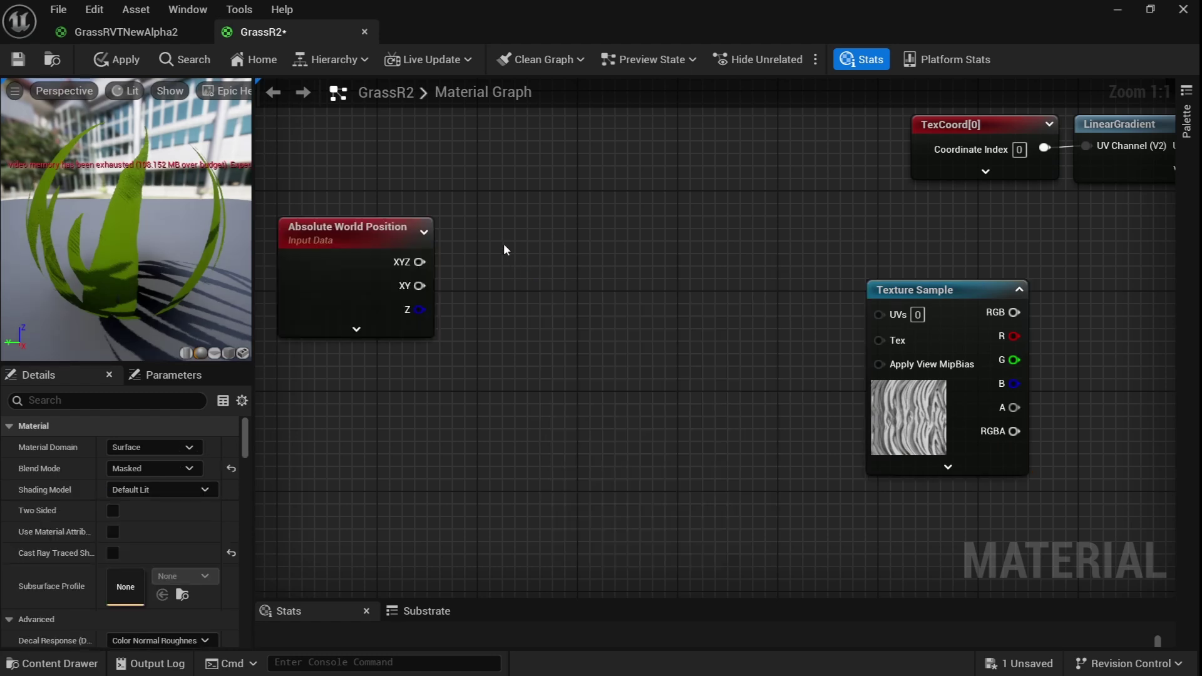
{"action": "left_click", "coordinate": [505, 243]}
{"action": "left_click_drag", "start_coordinate": [427, 289], "coordinate": [439, 287]}
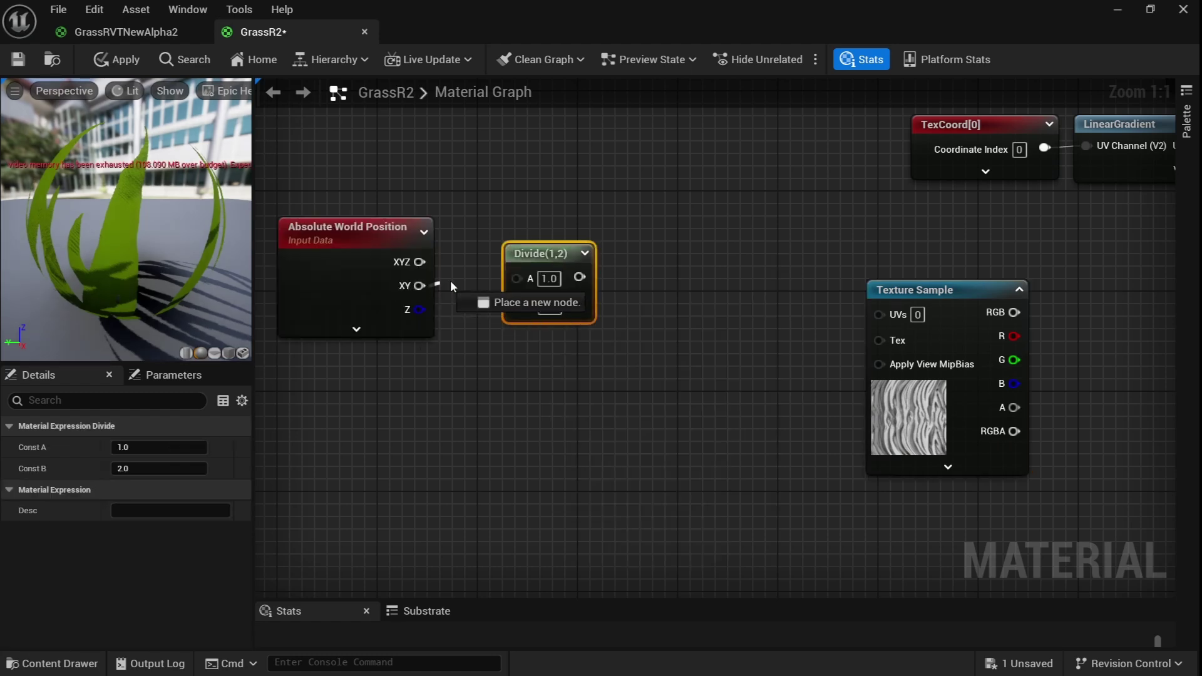
{"action": "left_click_drag", "start_coordinate": [520, 276], "coordinate": [521, 277]}
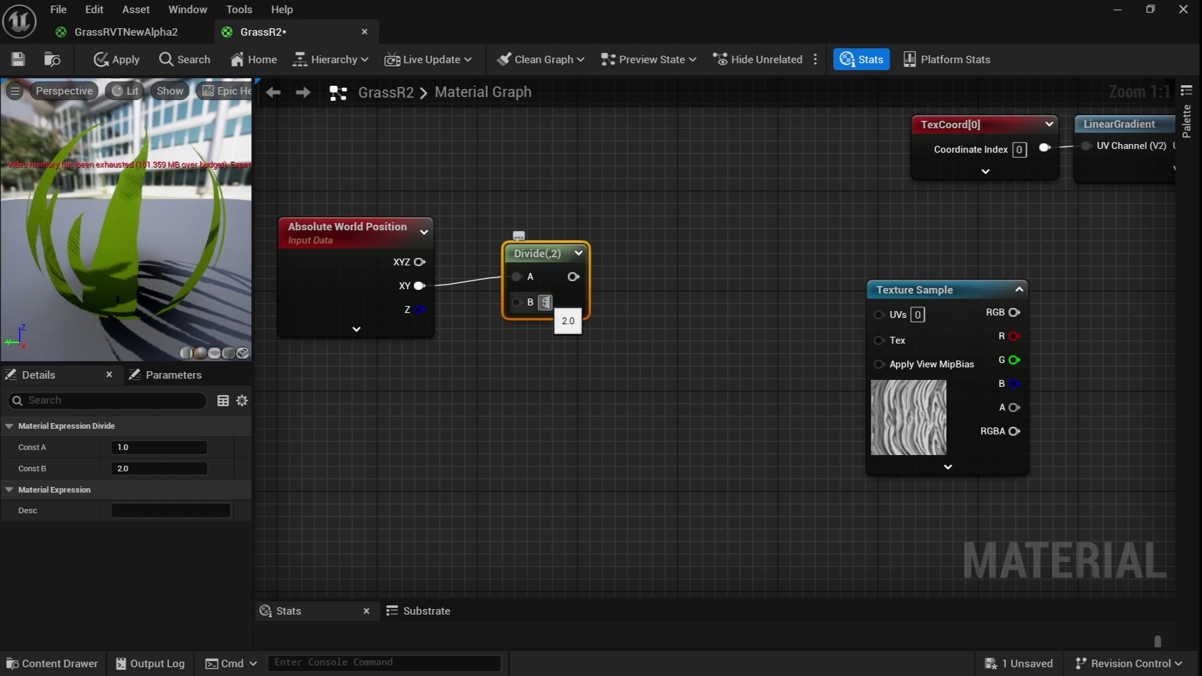
{"action": "key", "text": "Return"}
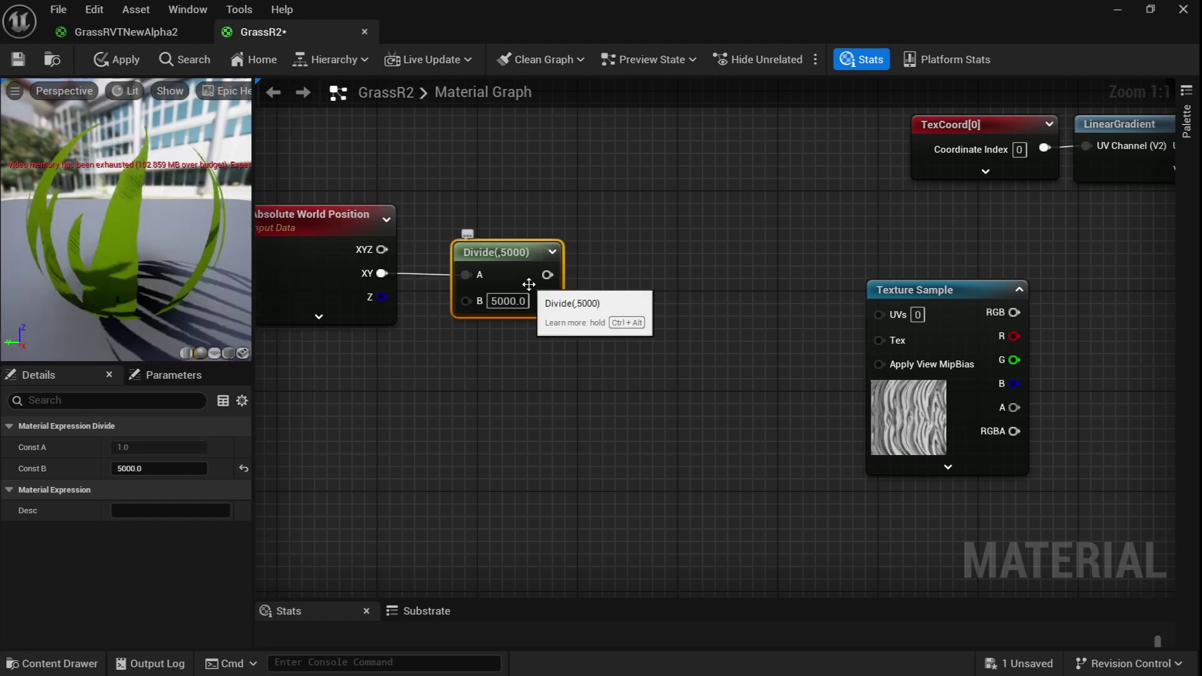
{"action": "left_click_drag", "start_coordinate": [507, 252], "coordinate": [482, 252]}
Step: Mask the divided position to RG and feed it into a Panner's Coordinate
{"action": "left_click_drag", "start_coordinate": [522, 275], "coordinate": [609, 268]}
{"action": "type", "text": "mask"}
{"action": "key", "text": "Return"}
{"action": "right_click", "coordinate": [711, 300]}
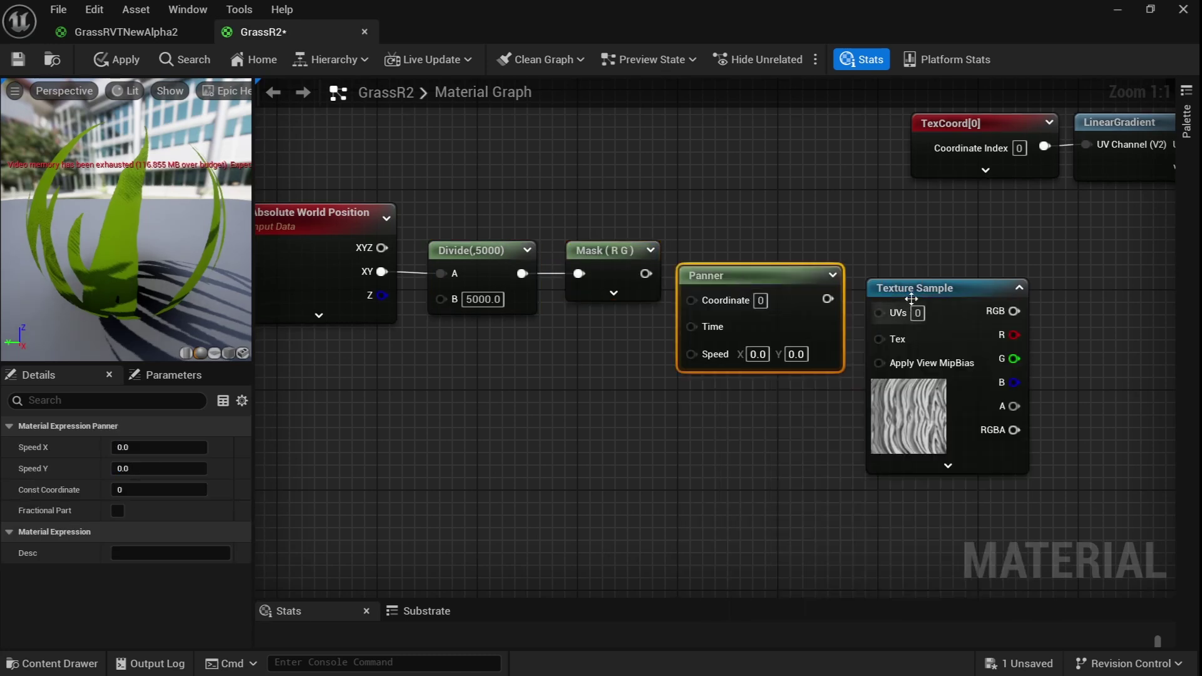
{"action": "left_click_drag", "start_coordinate": [911, 299], "coordinate": [961, 299]}
{"action": "left_click_drag", "start_coordinate": [775, 284], "coordinate": [801, 284]}
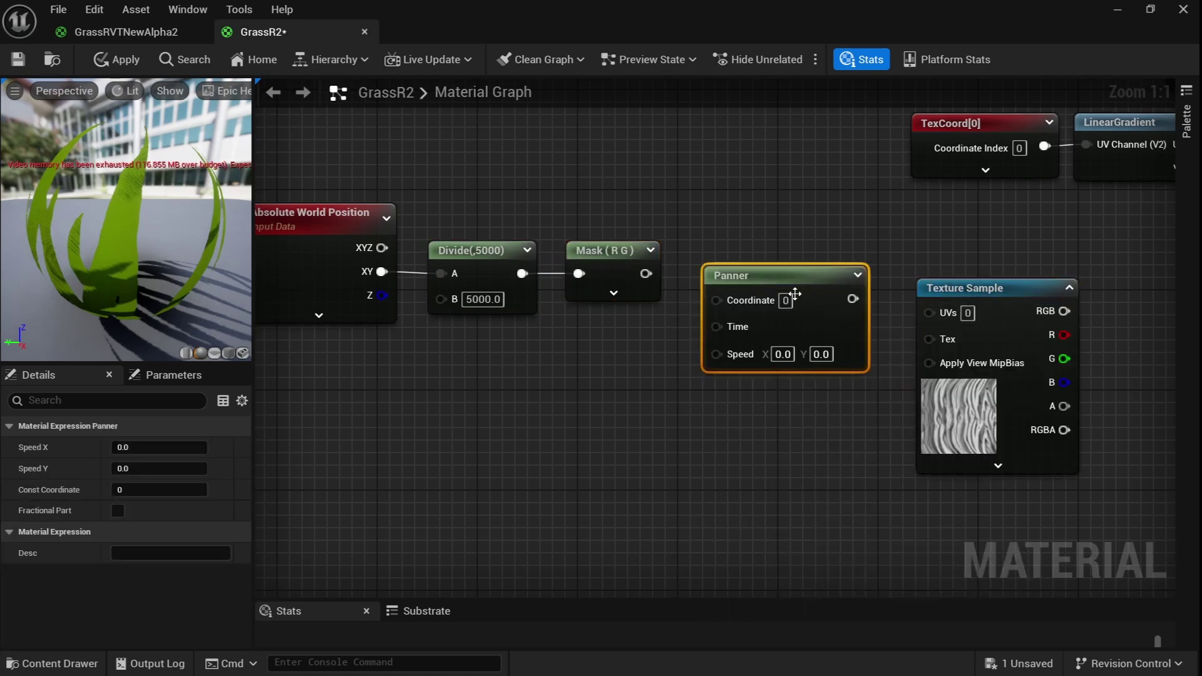
{"action": "left_click_drag", "start_coordinate": [645, 274], "coordinate": [714, 298]}
Step: Drive the Panner's Speed with a 0.02 constant and feed it into the WindAlpha UVs
{"action": "left_click", "coordinate": [705, 415]}
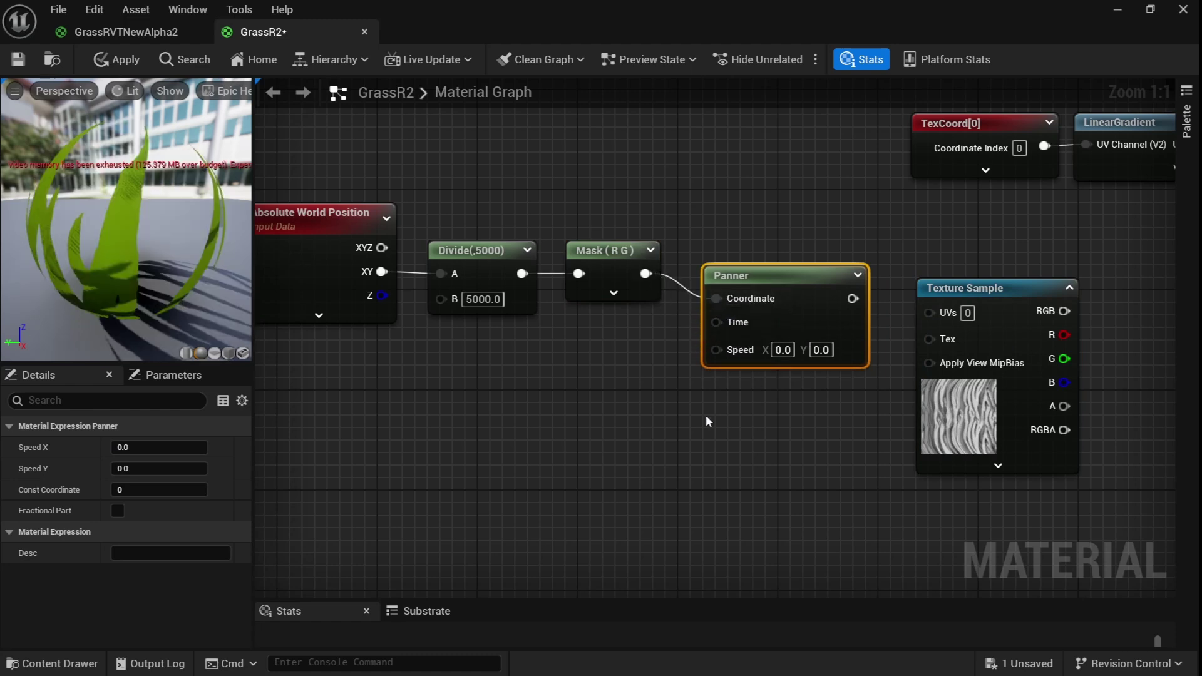
{"action": "left_click", "coordinate": [566, 420]}
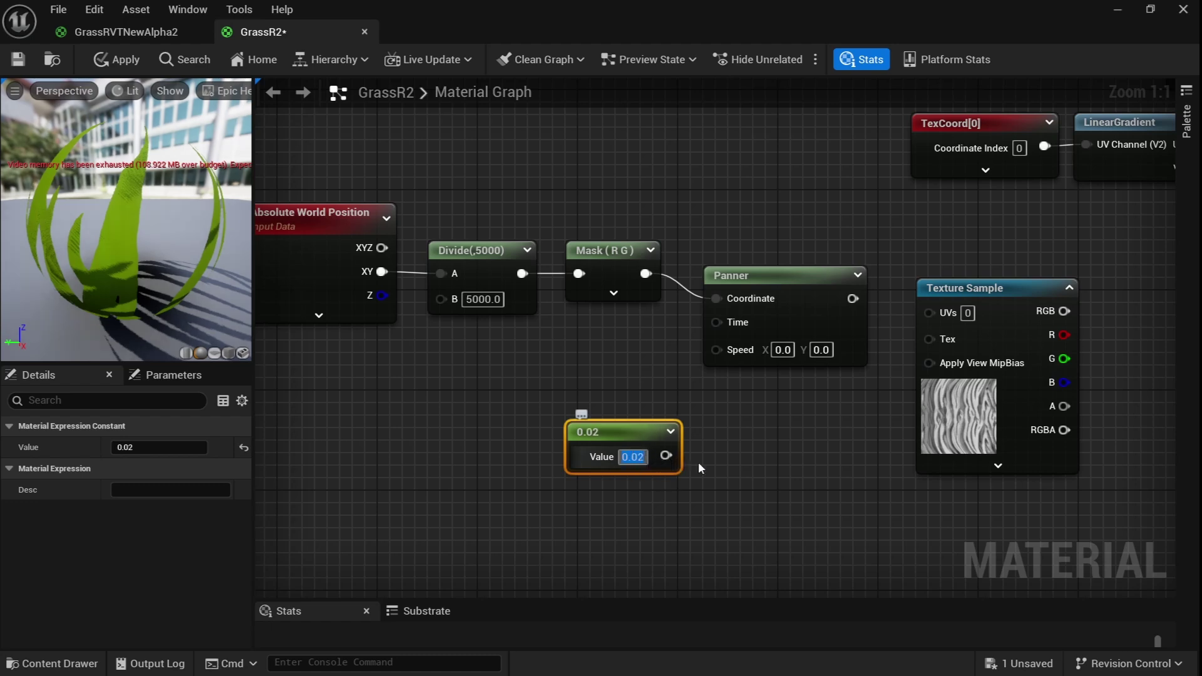
{"action": "left_click_drag", "start_coordinate": [673, 455], "coordinate": [717, 347]}
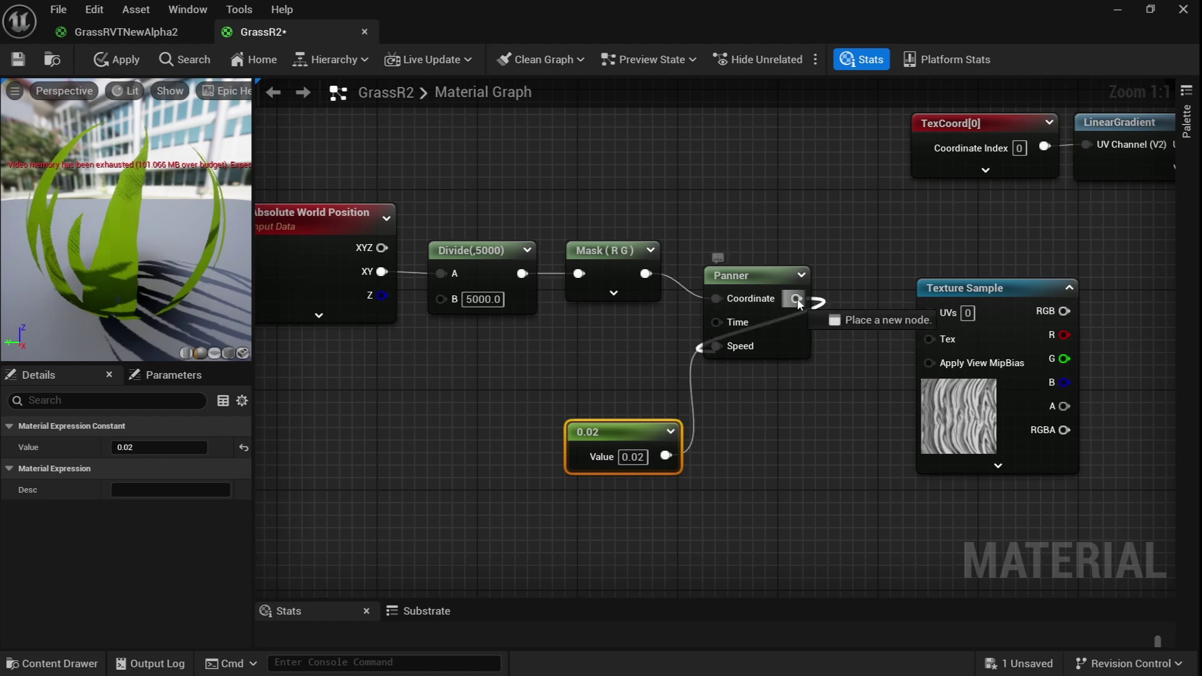
{"action": "left_click_drag", "start_coordinate": [909, 303], "coordinate": [927, 313]}
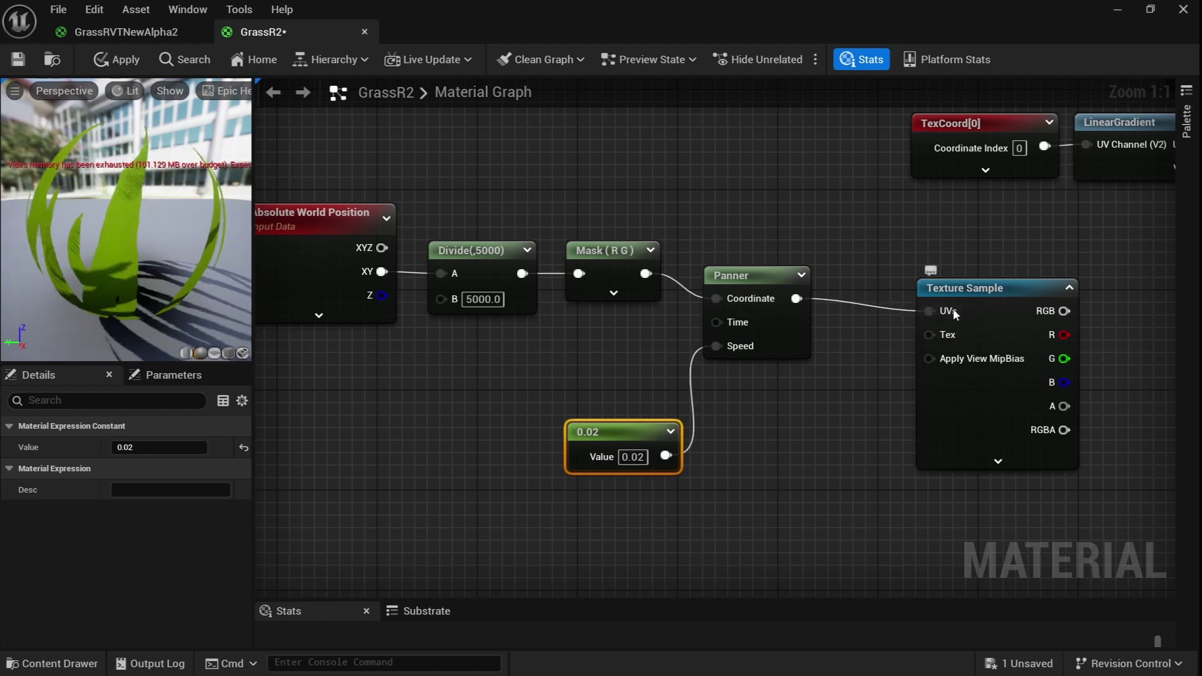
{"action": "left_click_drag", "start_coordinate": [1000, 294], "coordinate": [949, 288]}
Step: Add a Multiply taking the WindAlpha RGB in A and a 0.5 constant in B
{"action": "right_click_drag", "start_coordinate": [1120, 343], "coordinate": [921, 363]}
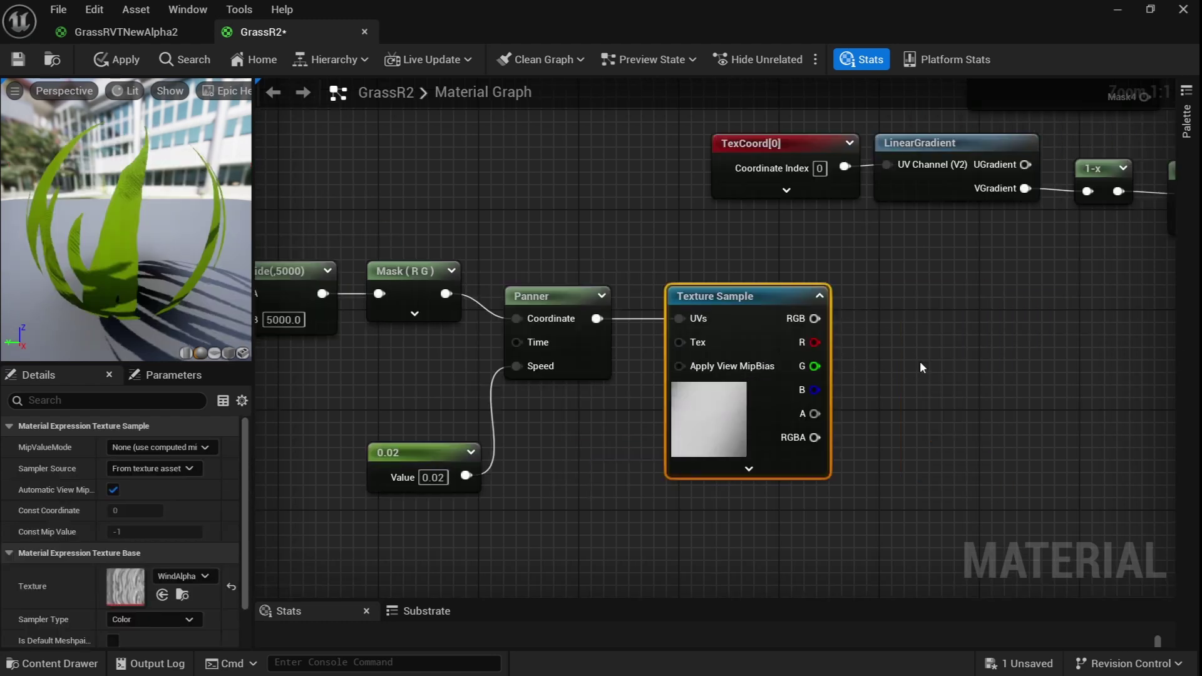
{"action": "left_click", "coordinate": [908, 332]}
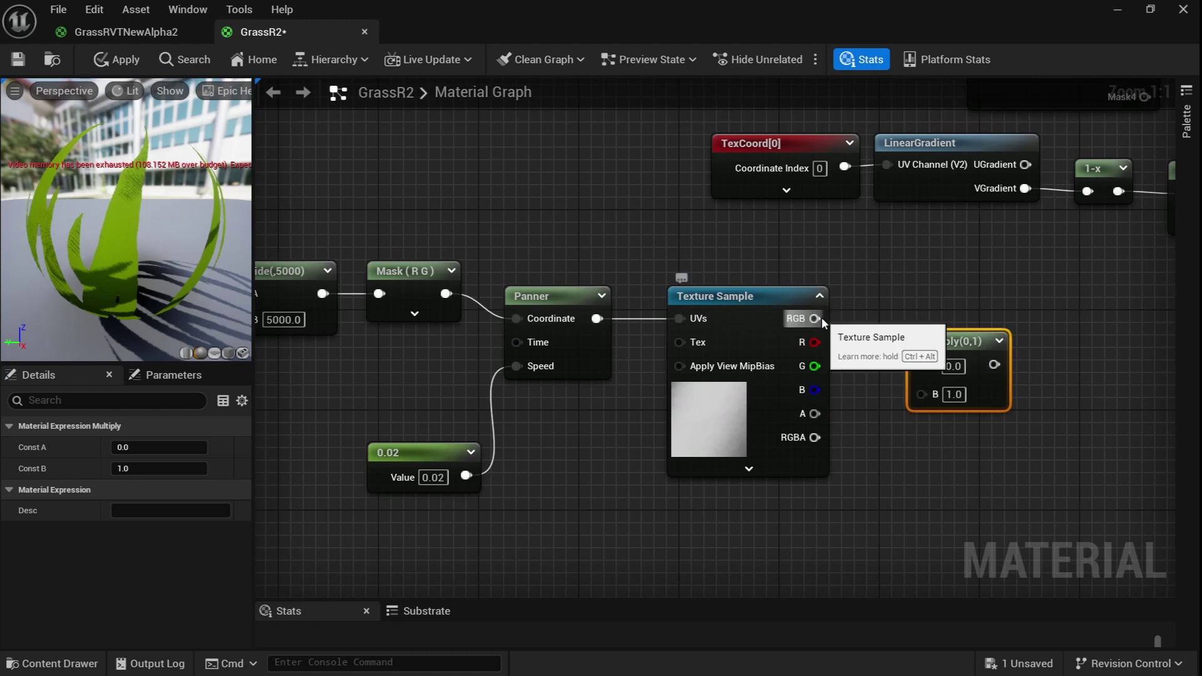
{"action": "left_click_drag", "start_coordinate": [822, 317], "coordinate": [924, 364]}
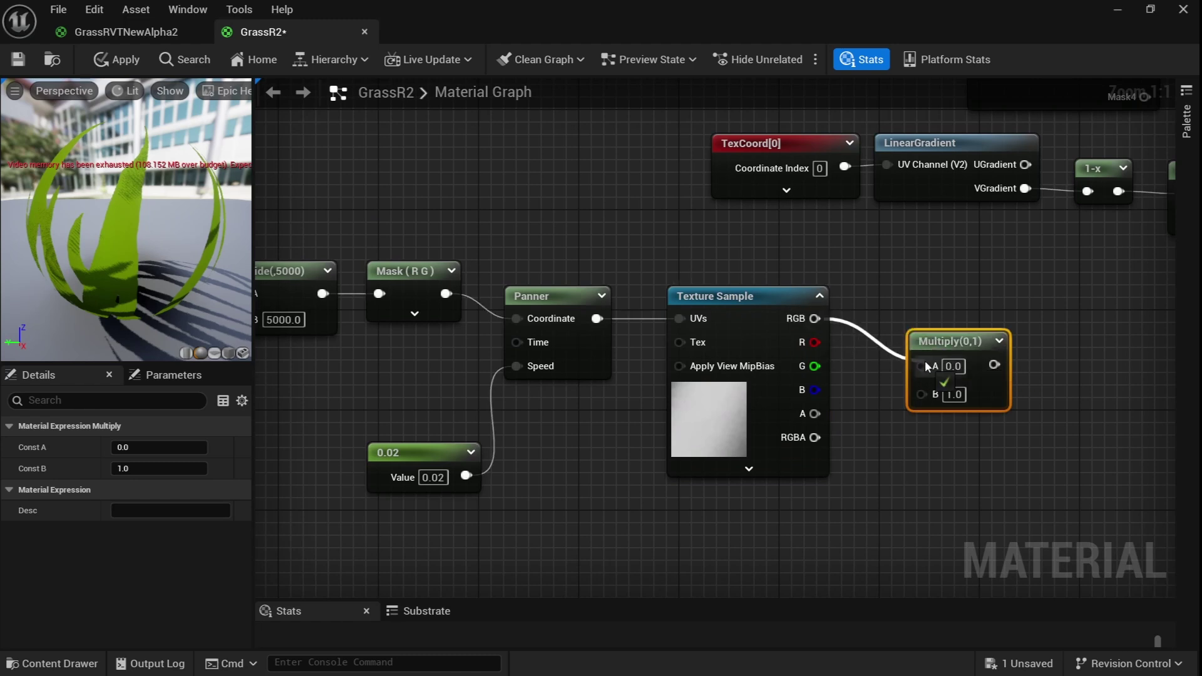
{"action": "left_click", "coordinate": [877, 517]}
{"action": "left_click_drag", "start_coordinate": [970, 552], "coordinate": [921, 389]}
{"action": "left_click_drag", "start_coordinate": [936, 542], "coordinate": [800, 521]}
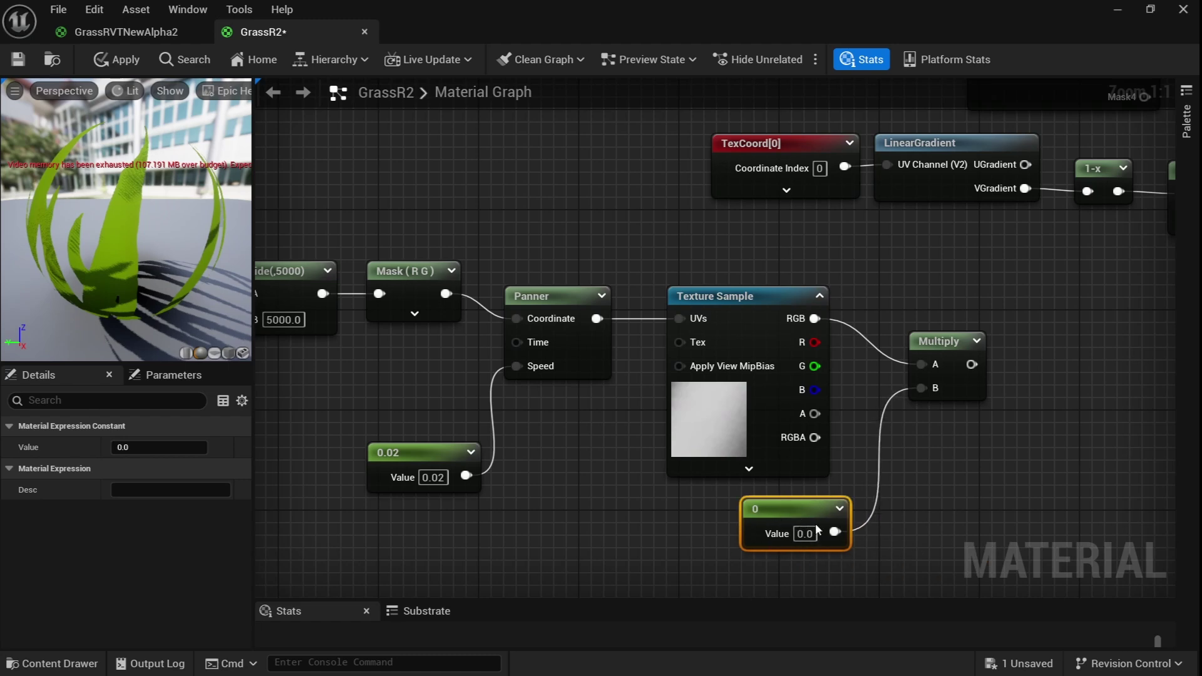
Step: Zoom out and pan across the material graph to reach the base colour nodes
{"action": "right_click_drag", "start_coordinate": [907, 516], "coordinate": [794, 499]}
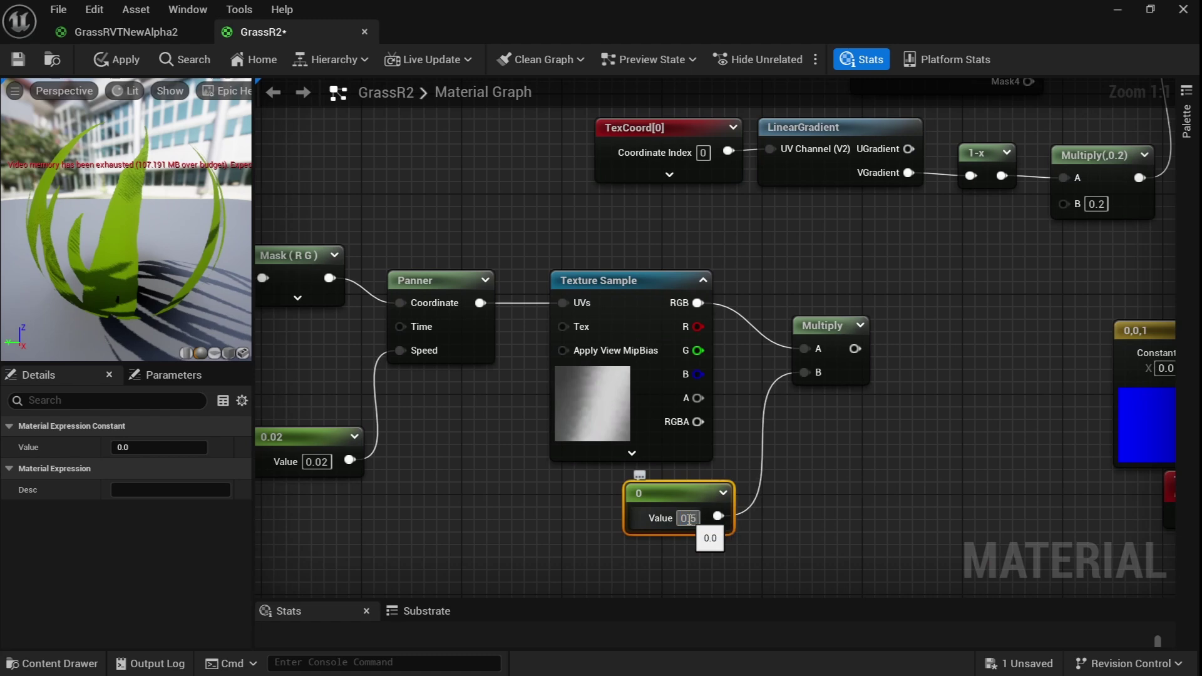
{"action": "left_click", "coordinate": [801, 480]}
{"action": "scroll", "coordinate": [657, 411], "scroll_direction": "down", "scroll_amount": 4}
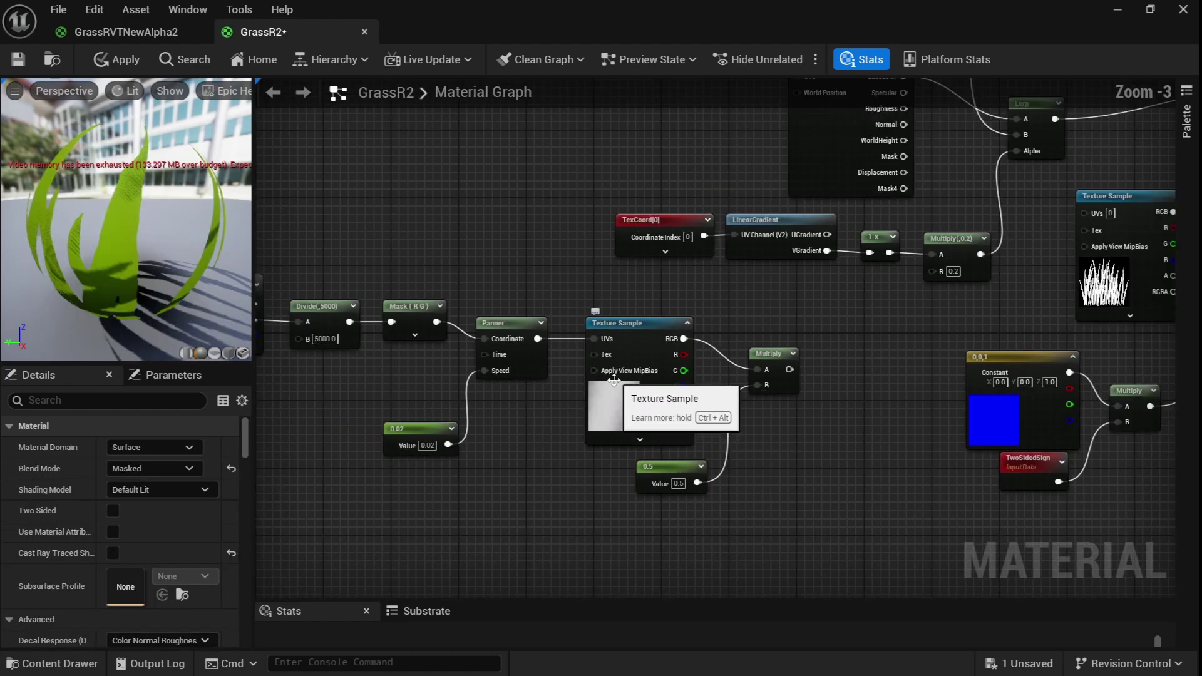
{"action": "right_click_drag", "start_coordinate": [563, 421], "coordinate": [724, 440]}
{"action": "right_click_drag", "start_coordinate": [646, 313], "coordinate": [633, 383]}
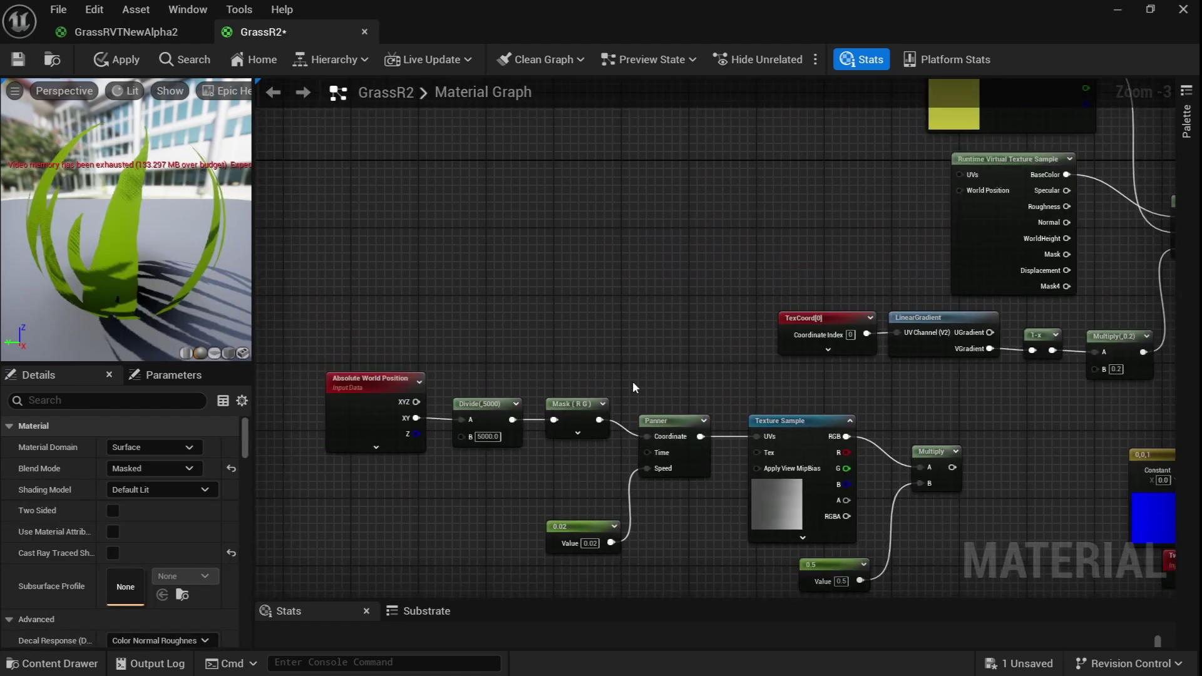
{"action": "scroll", "coordinate": [641, 380], "scroll_direction": "down", "scroll_amount": 2}
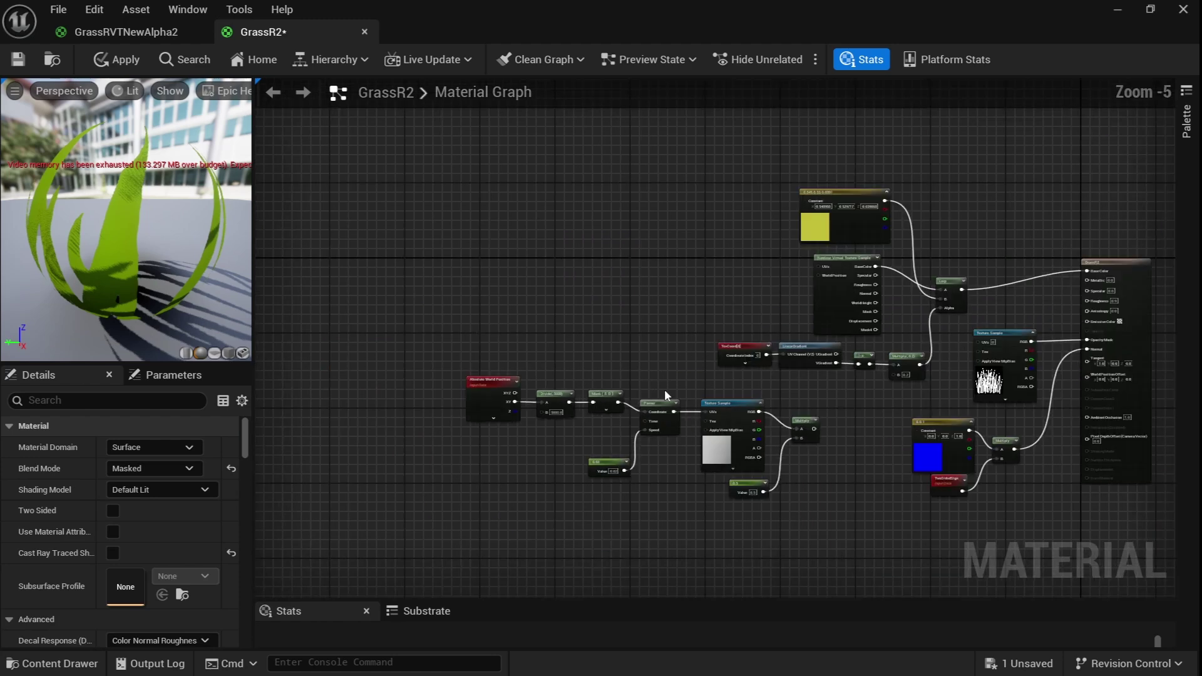
{"action": "scroll", "coordinate": [663, 388], "scroll_direction": "up", "scroll_amount": 2}
{"action": "right_click_drag", "start_coordinate": [664, 389], "coordinate": [614, 378]}
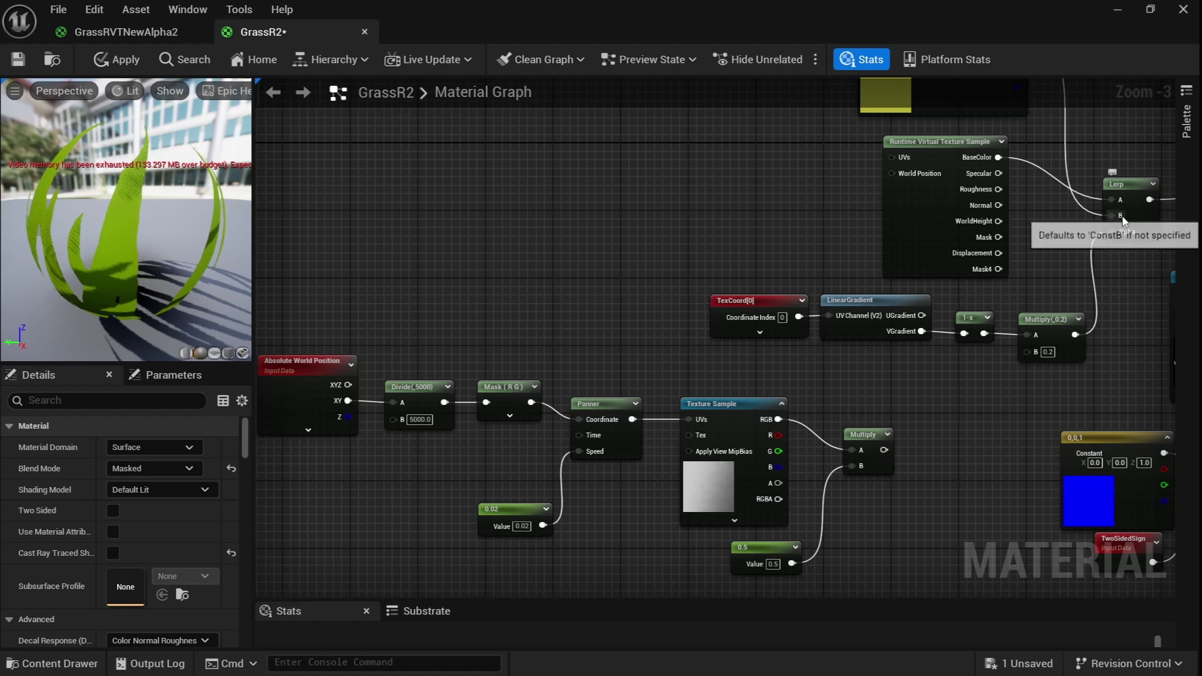
{"action": "right_click_drag", "start_coordinate": [787, 260], "coordinate": [806, 413]}
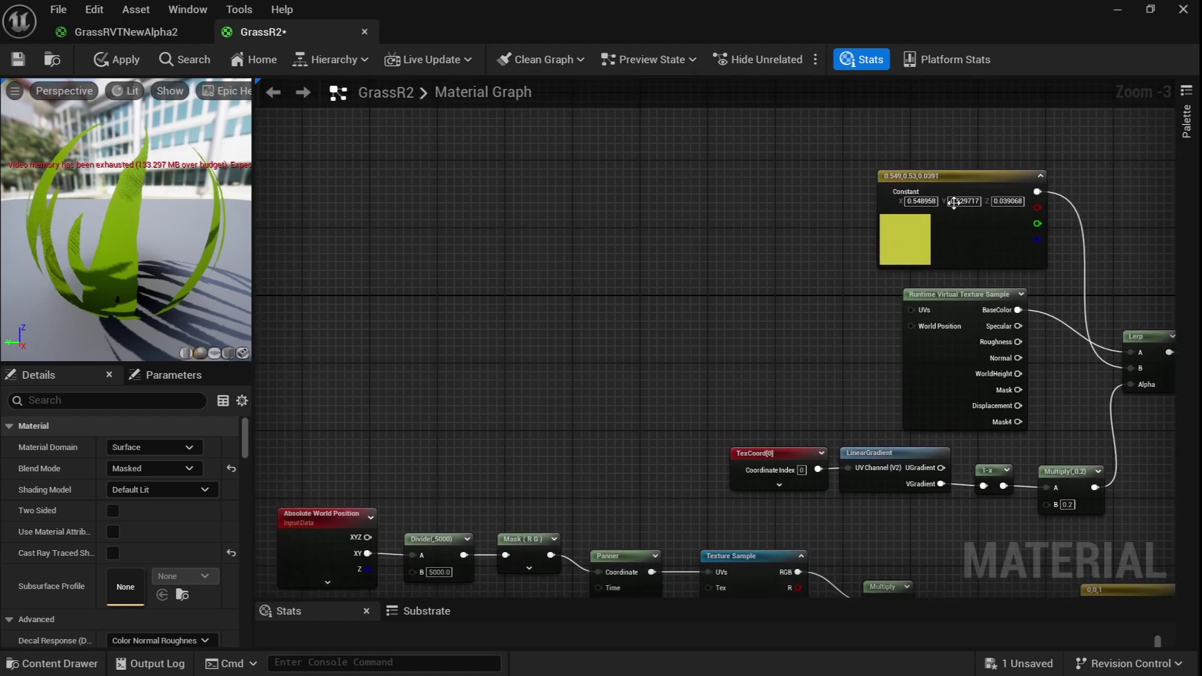
Step: Duplicate the yellow colour constant and recolour the copy dark green
{"action": "left_click_drag", "start_coordinate": [950, 176], "coordinate": [817, 134]}
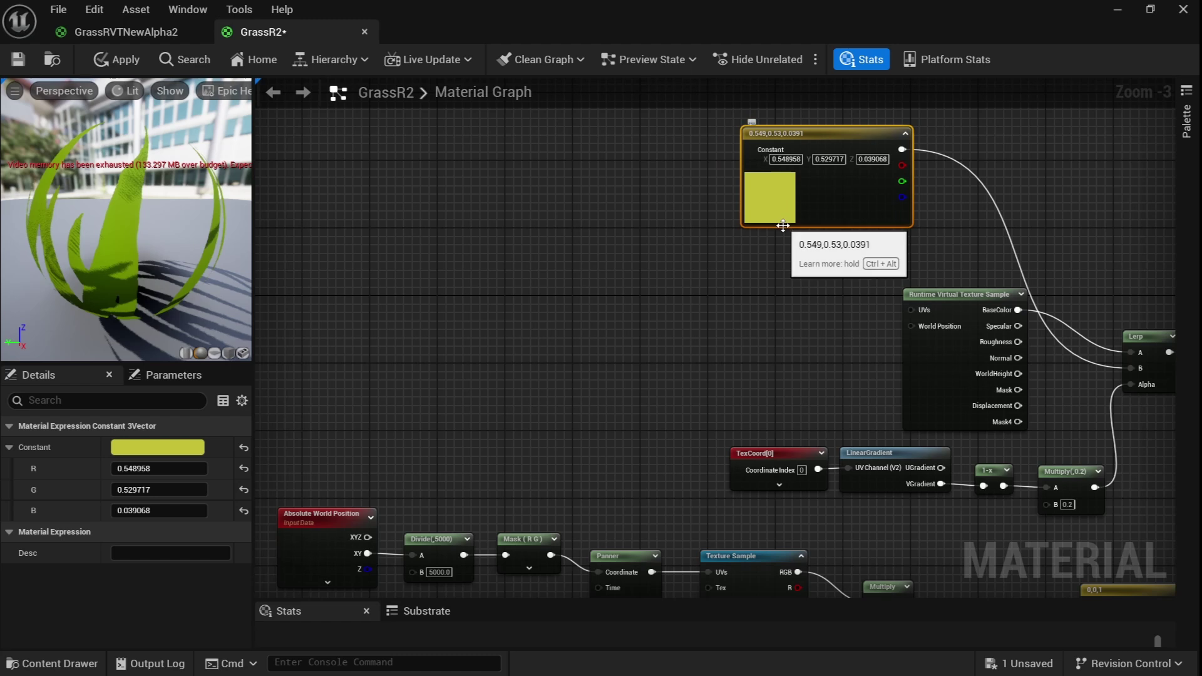
{"action": "key", "text": "ctrl+d"}
{"action": "left_click_drag", "start_coordinate": [899, 261], "coordinate": [717, 306]}
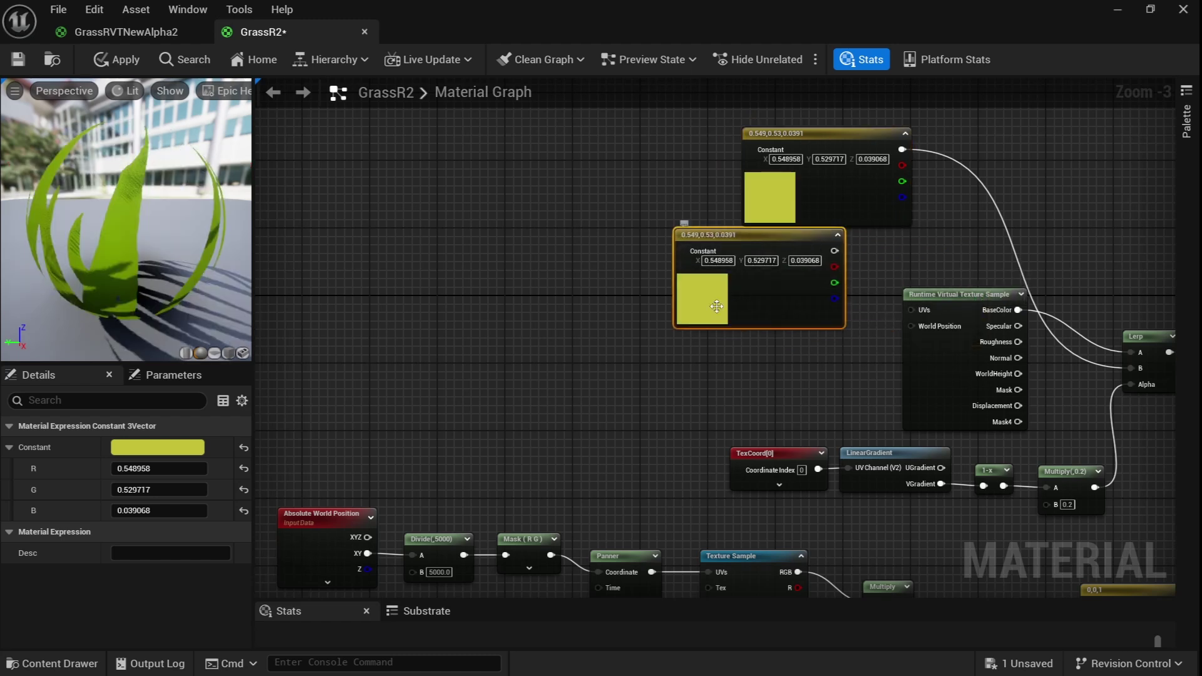
{"action": "double_click", "coordinate": [717, 306]}
{"action": "left_click", "coordinate": [809, 467]}
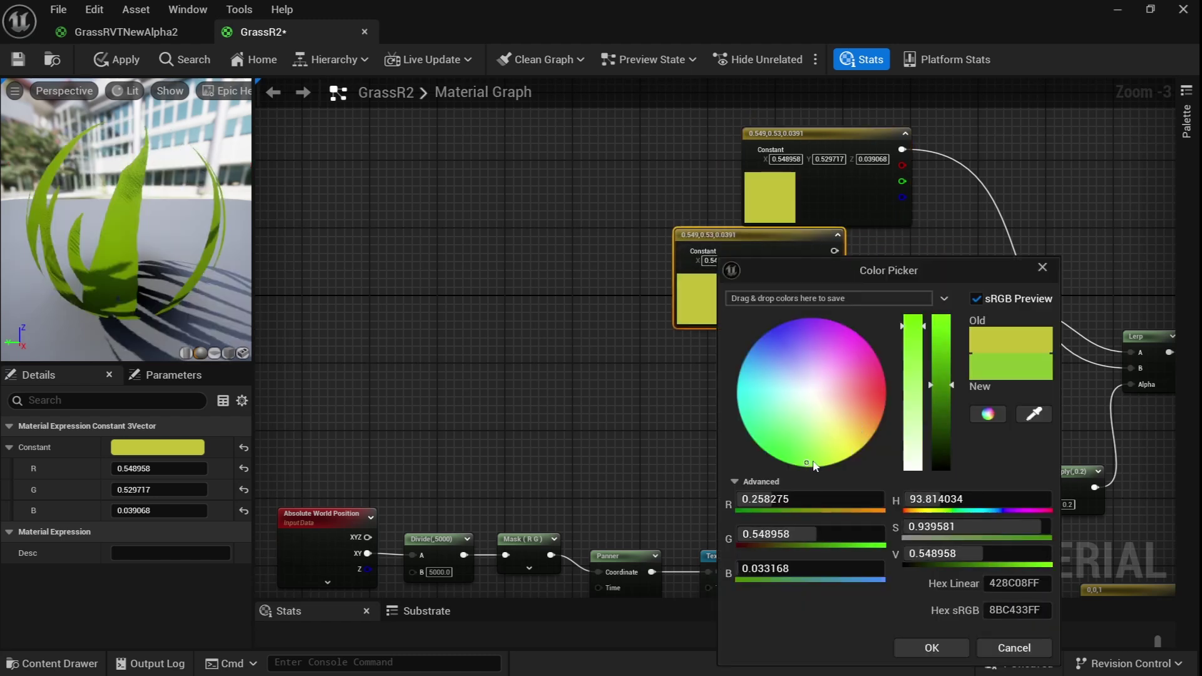
{"action": "left_click_drag", "start_coordinate": [941, 413], "coordinate": [942, 433]}
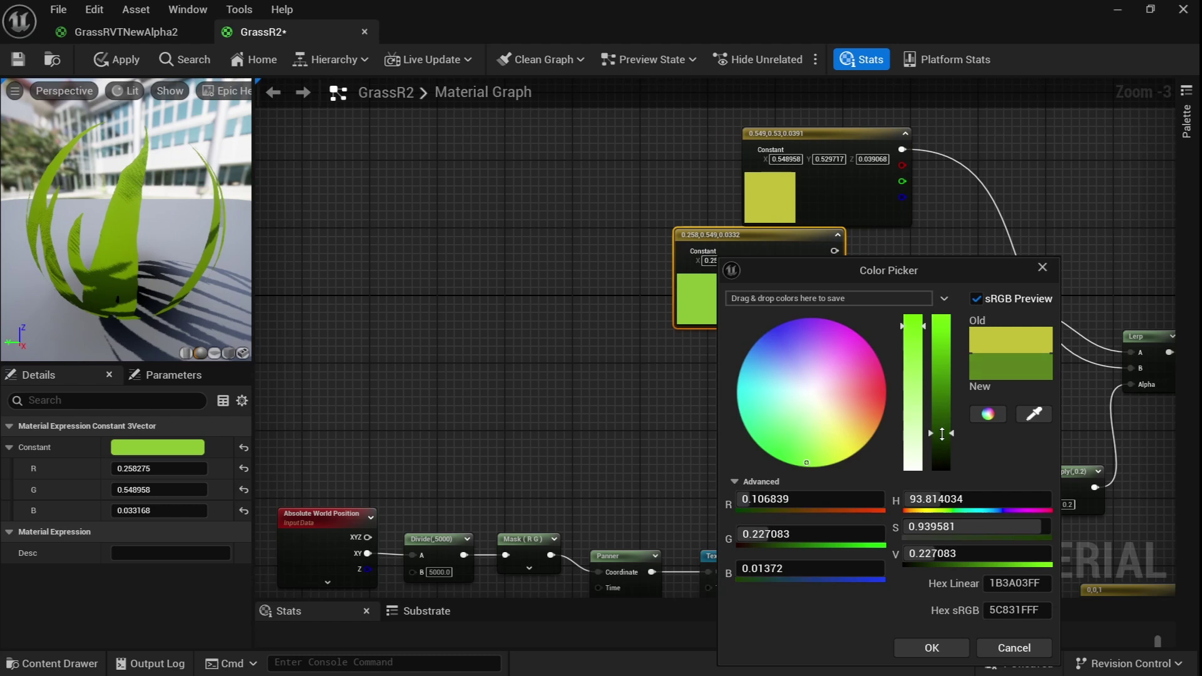
{"action": "left_click", "coordinate": [949, 651]}
Step: Add a Lerp with dark green in B and the noise Multiply driving its Alpha
{"action": "scroll", "coordinate": [764, 254], "scroll_direction": "up", "scroll_amount": 3}
{"action": "right_click", "coordinate": [764, 254]}
{"action": "type", "text": "ler"}
{"action": "key", "text": "Return"}
{"action": "left_click_drag", "start_coordinate": [643, 317], "coordinate": [786, 276]}
{"action": "scroll", "coordinate": [720, 367], "scroll_direction": "down", "scroll_amount": 1}
{"action": "right_click_drag", "start_coordinate": [686, 460], "coordinate": [867, 147]}
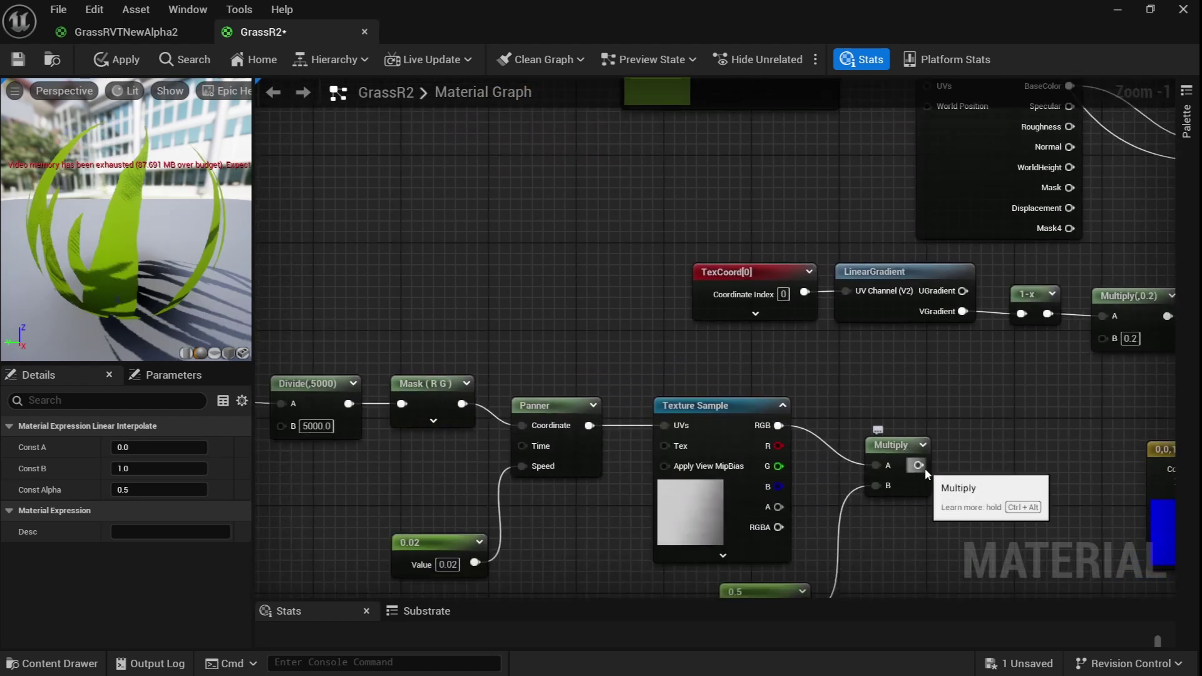
{"action": "left_click_drag", "start_coordinate": [923, 468], "coordinate": [950, 329]}
Step: Move the eight-node noise chain up beside the colour constants
{"action": "right_click_drag", "start_coordinate": [851, 479], "coordinate": [679, 331]}
{"action": "scroll", "coordinate": [687, 349], "scroll_direction": "down", "scroll_amount": 3}
{"action": "right_click_drag", "start_coordinate": [640, 369], "coordinate": [741, 296]}
{"action": "left_click_drag", "start_coordinate": [821, 379], "coordinate": [384, 537]}
{"action": "left_click_drag", "start_coordinate": [806, 434], "coordinate": [709, 276]}
{"action": "right_click_drag", "start_coordinate": [784, 288], "coordinate": [642, 408]}
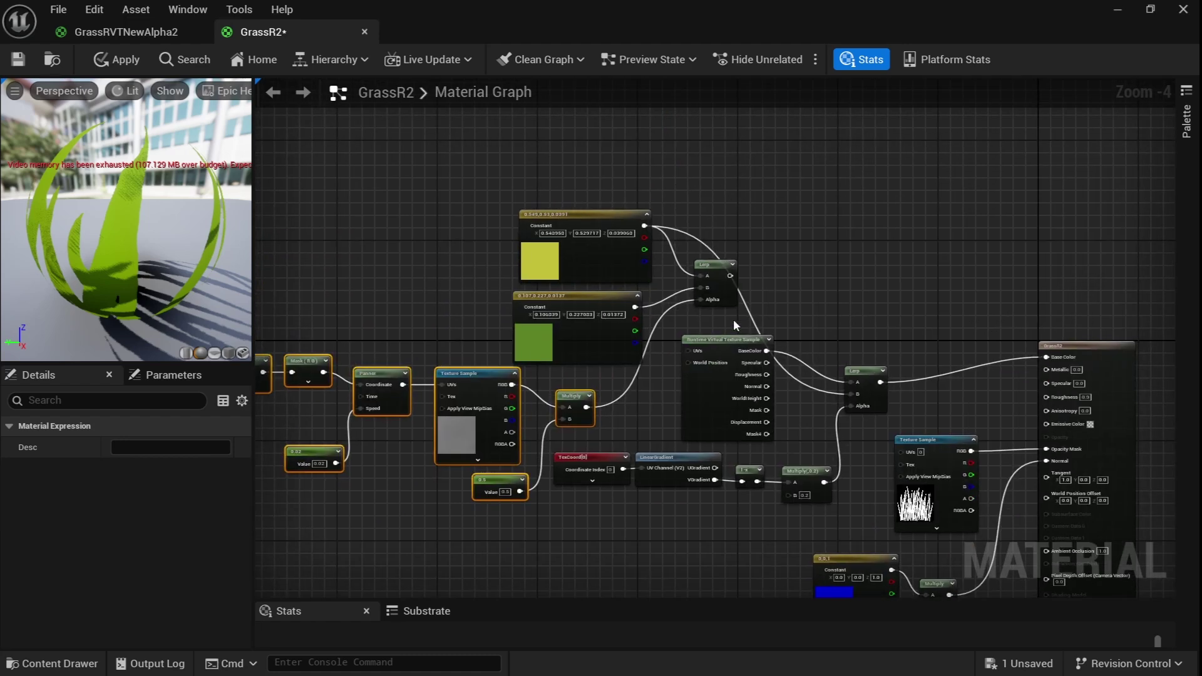
Step: Connect the colour Lerp into the final Lerp's B input and apply
{"action": "scroll", "coordinate": [740, 314], "scroll_direction": "up", "scroll_amount": 3}
{"action": "left_click", "coordinate": [763, 302]}
{"action": "right_click_drag", "start_coordinate": [762, 302], "coordinate": [693, 293]}
{"action": "left_click_drag", "start_coordinate": [646, 243], "coordinate": [868, 449]}
{"action": "left_click", "coordinate": [114, 58]}
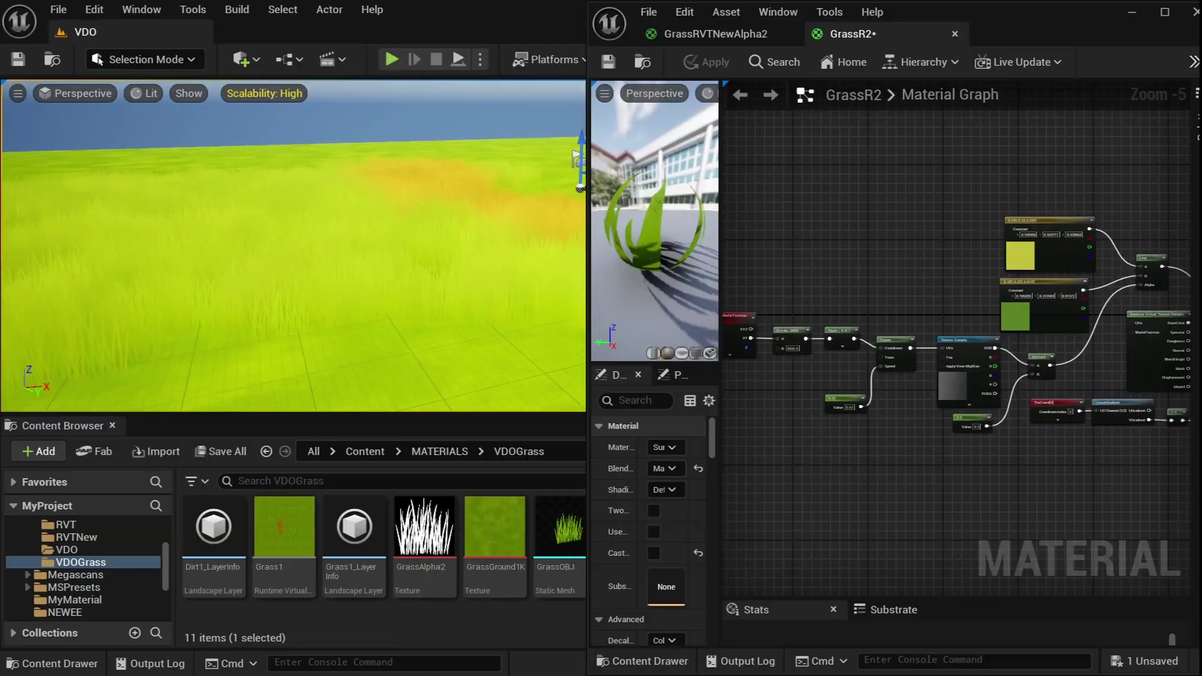
Step: Change the noise multiplier constant from 0.5 to 2.2 and apply the material
{"action": "key", "text": "a"}
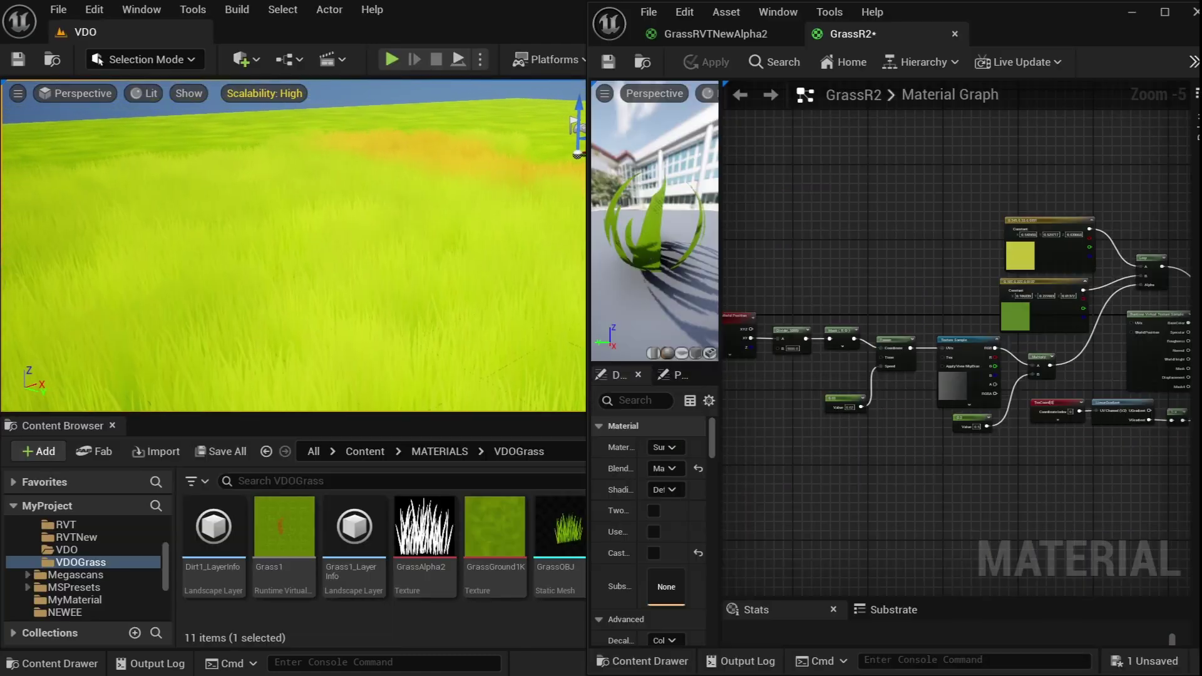
{"action": "right_click_drag", "start_coordinate": [350, 250], "coordinate": [257, 250]}
{"action": "scroll", "coordinate": [1033, 344], "scroll_direction": "up", "scroll_amount": 5}
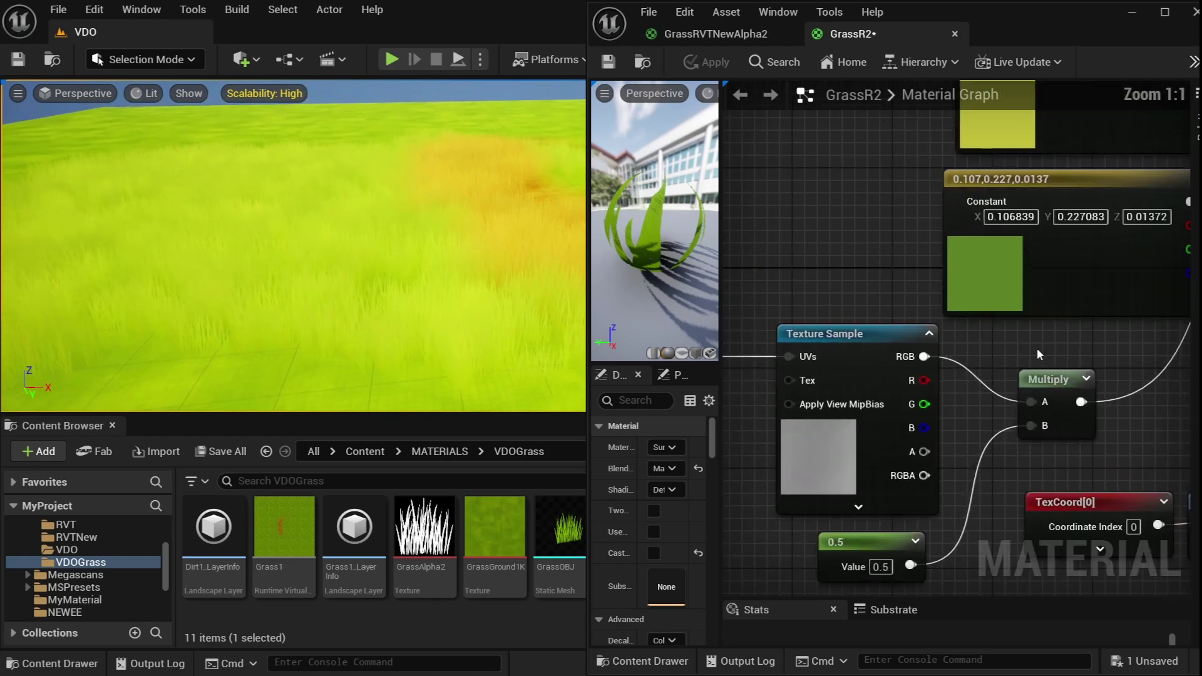
{"action": "right_click_drag", "start_coordinate": [962, 448], "coordinate": [1023, 306]}
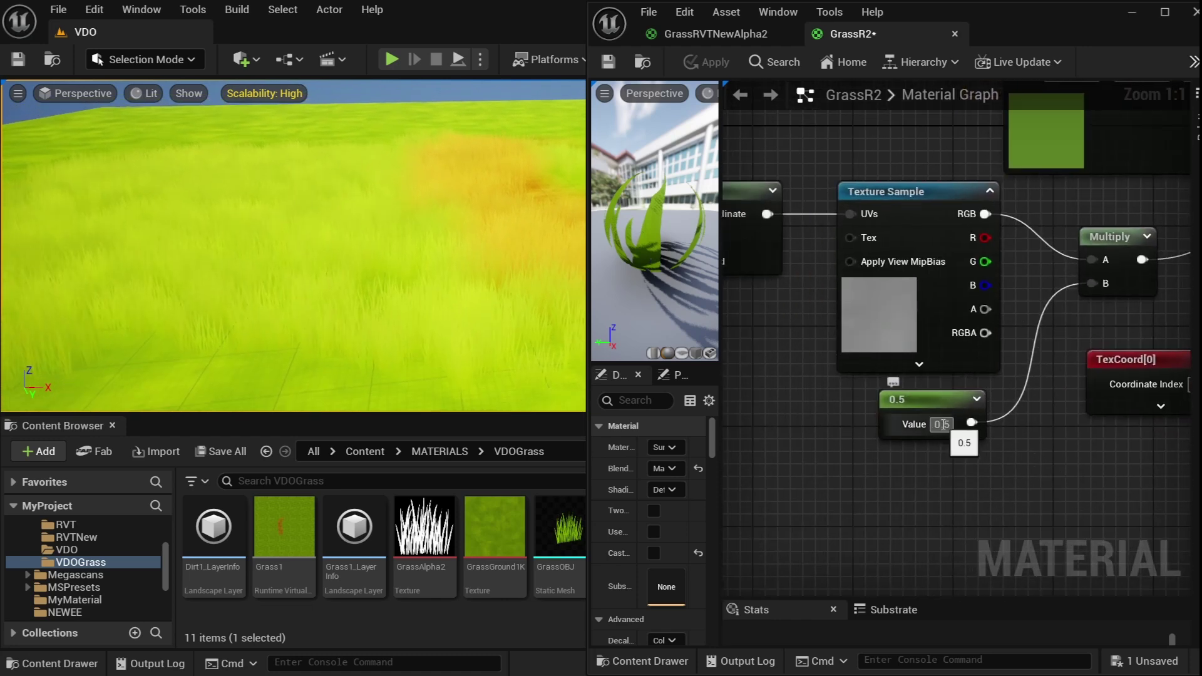
{"action": "type", "text": ".2"}
{"action": "key", "text": "Return"}
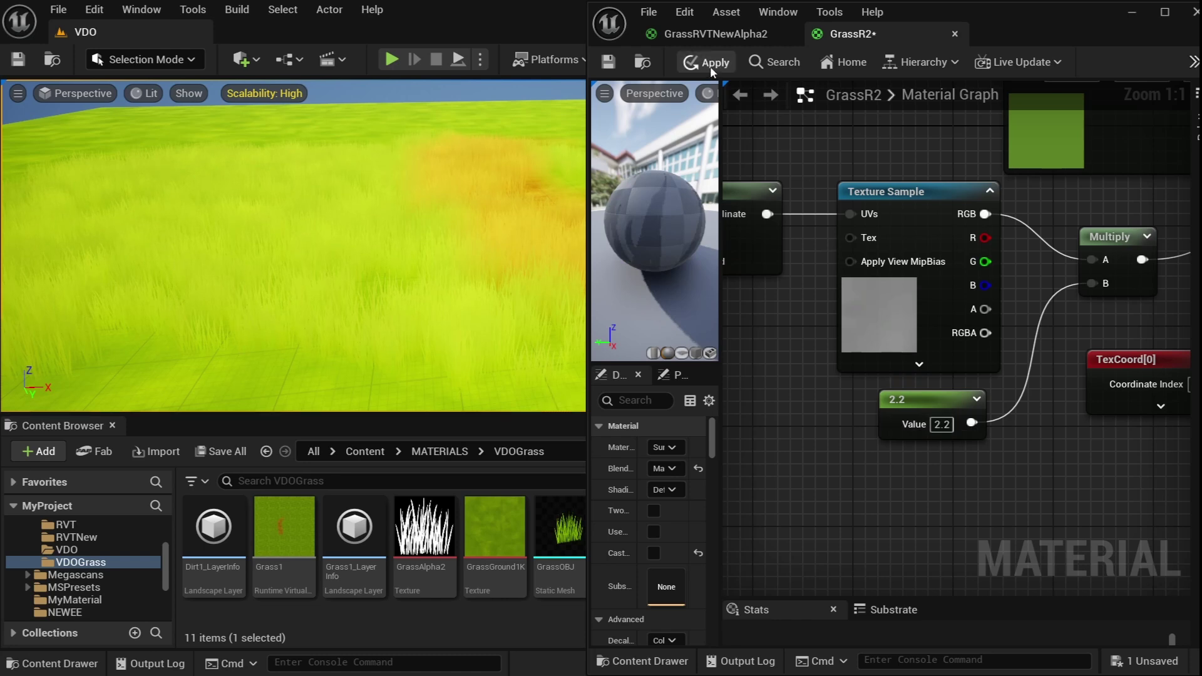
{"action": "left_click", "coordinate": [710, 63]}
Step: Fly the viewport camera down to inspect the yellow wind streaks on the grass
{"action": "right_click_drag", "start_coordinate": [293, 246], "coordinate": [332, 264]}
{"action": "right_click_drag", "start_coordinate": [313, 188], "coordinate": [343, 194]}
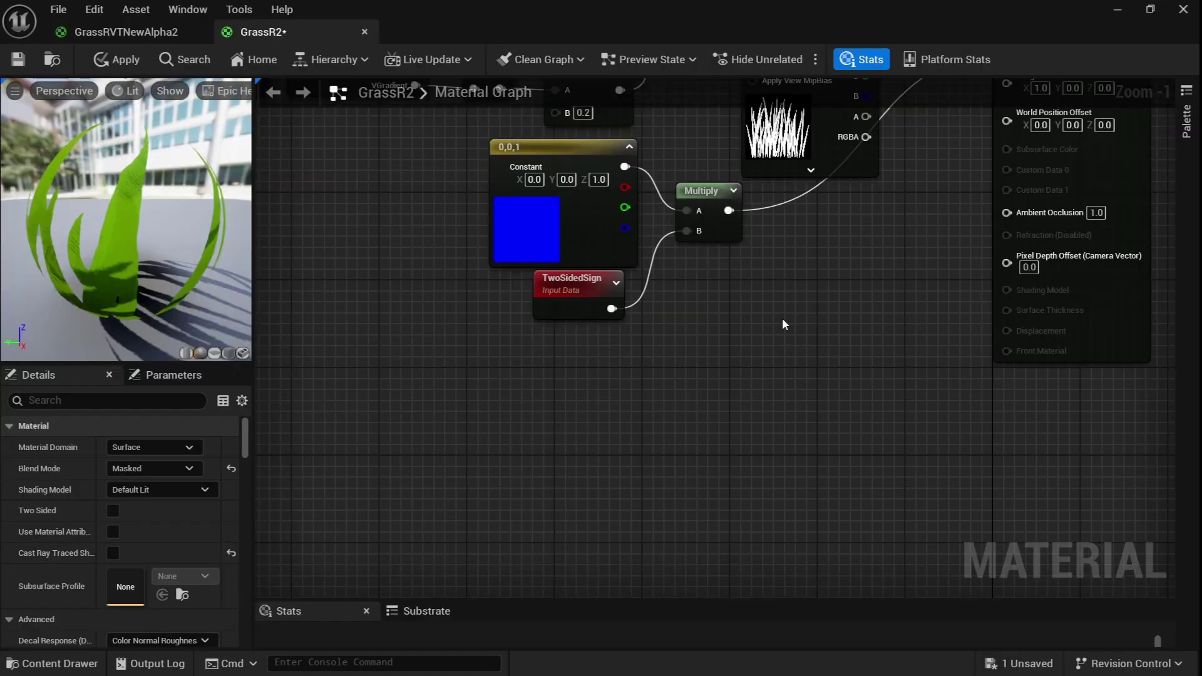
{"action": "right_click", "coordinate": [783, 320]}
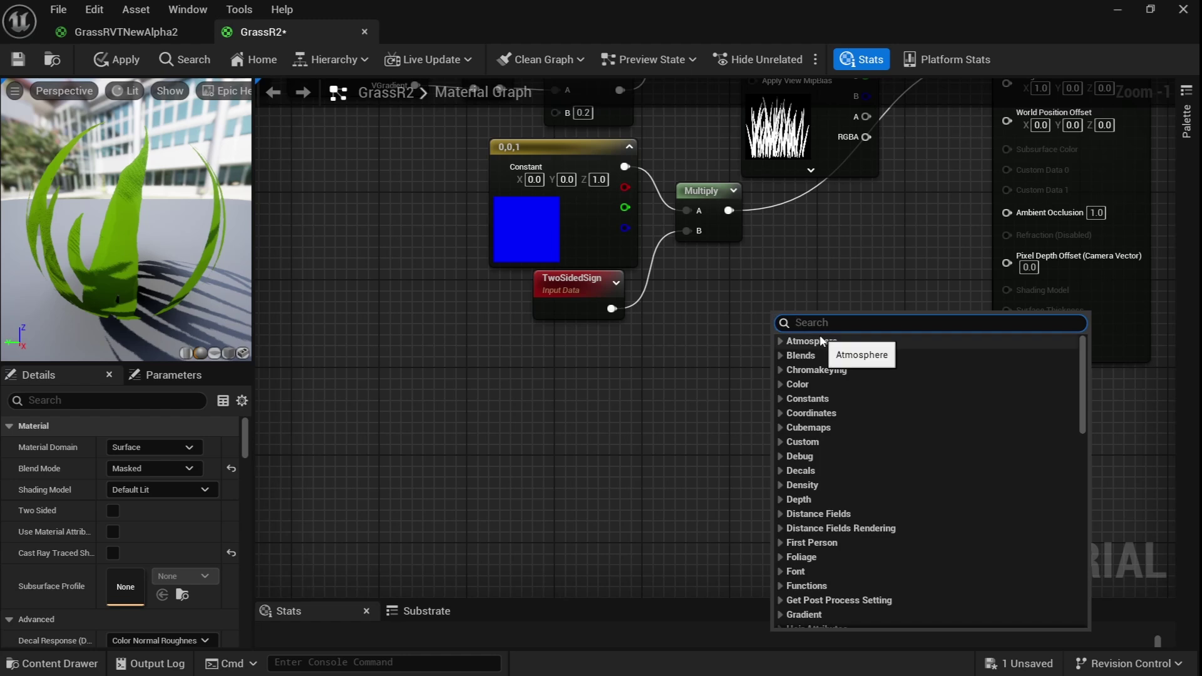
Step: Add a SimpleGrassWind function node plus a constant of 1 for its wind intensity
{"action": "type", "text": "simpl"}
{"action": "key", "text": "Return"}
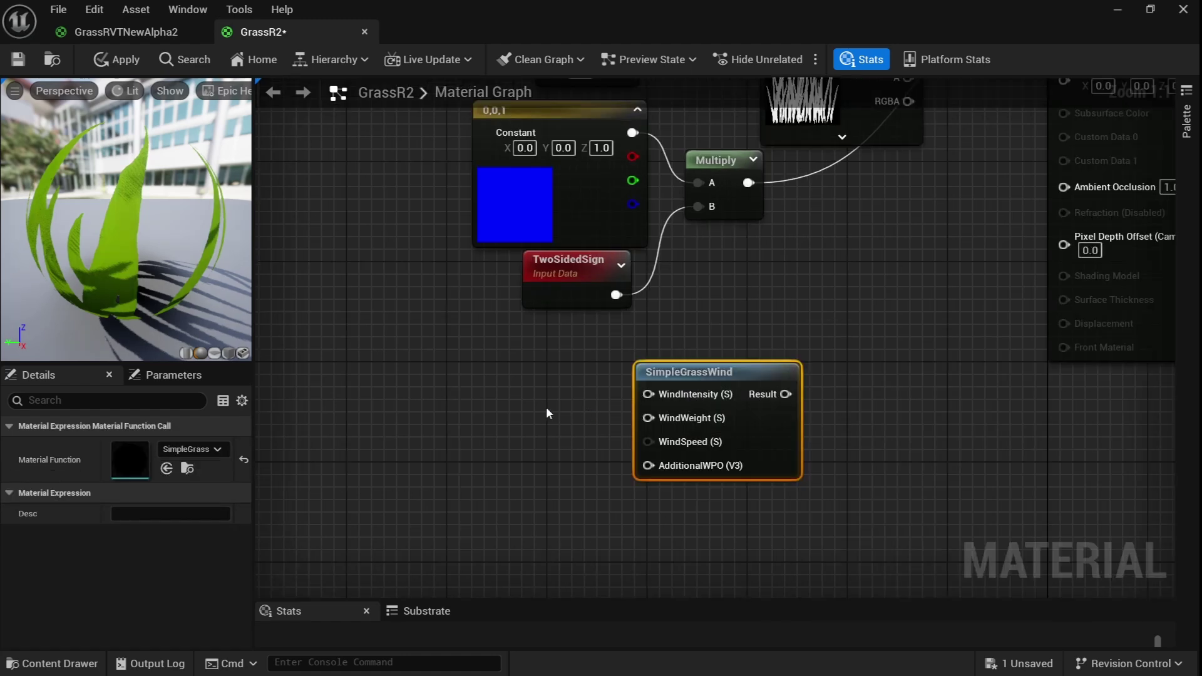
{"action": "left_click", "coordinate": [432, 375]}
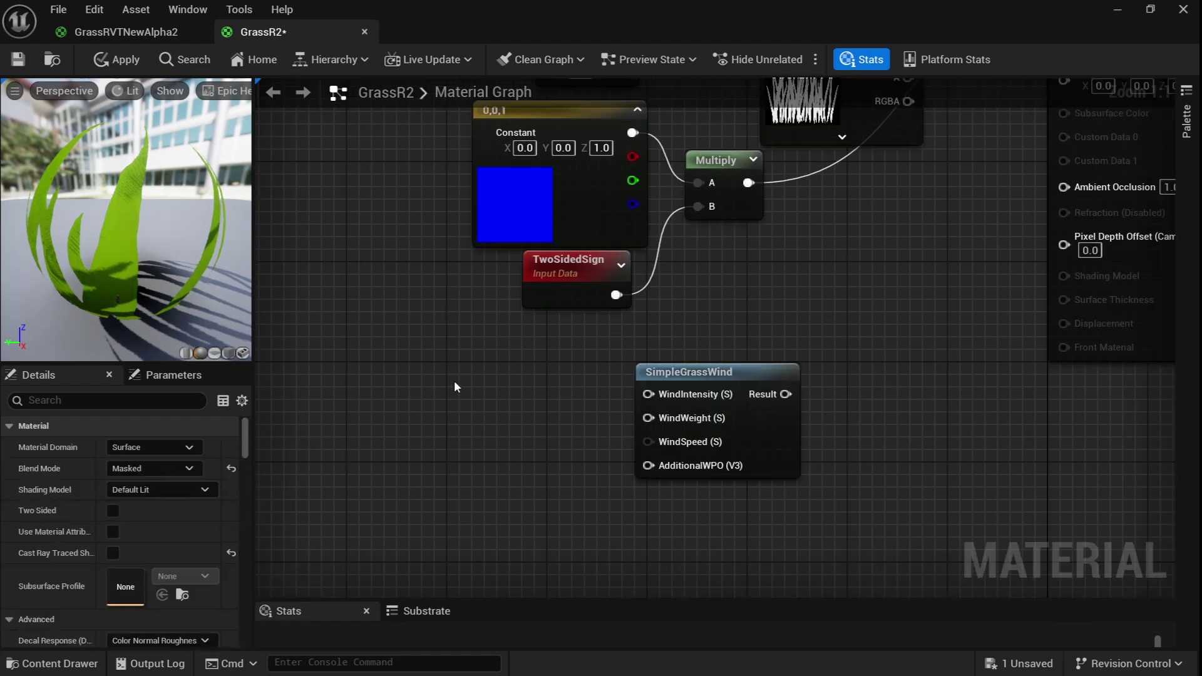
{"action": "left_click", "coordinate": [447, 379]}
{"action": "type", "text": "1"}
{"action": "key", "text": "Return"}
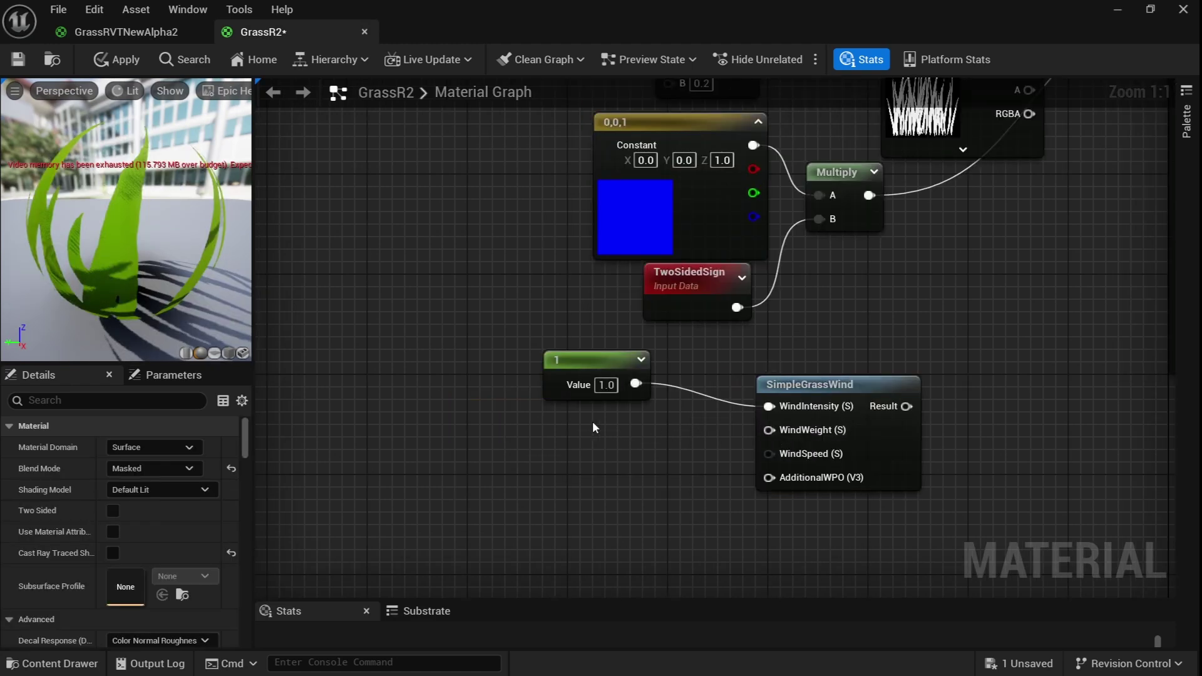
{"action": "right_click_drag", "start_coordinate": [446, 305], "coordinate": [612, 413]}
{"action": "left_click", "coordinate": [396, 129]}
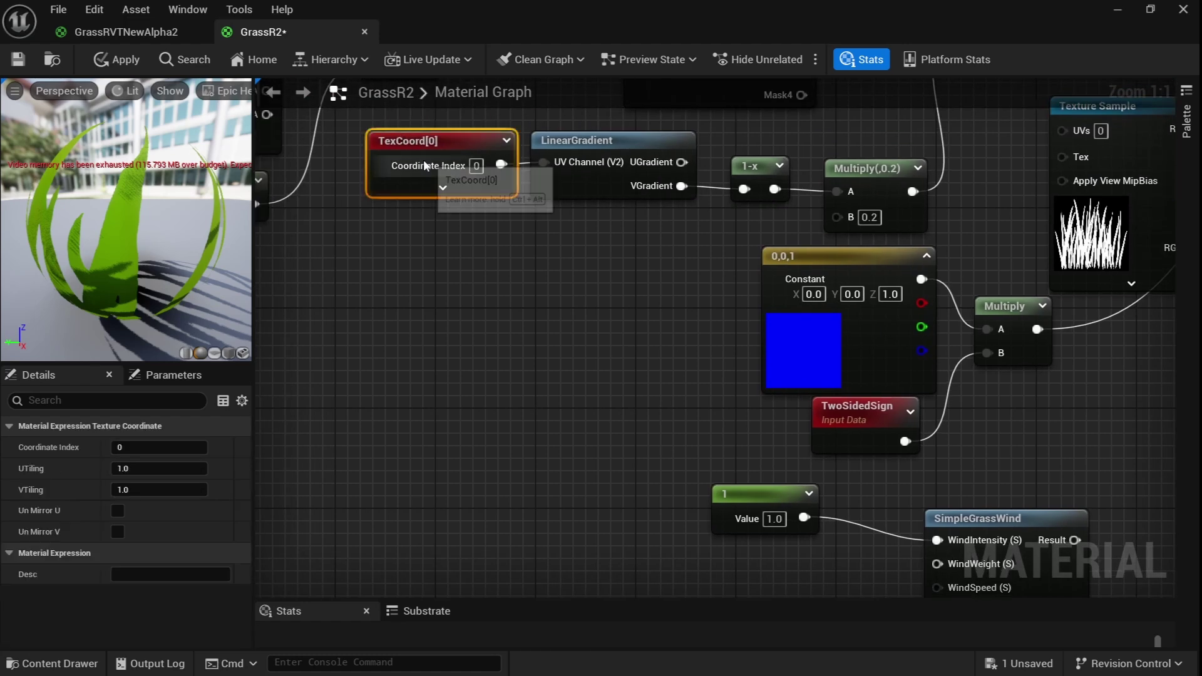
Step: Duplicate TexCoord, mask it to the G channel and invert it with a OneMinus
{"action": "key", "text": "ctrl+d"}
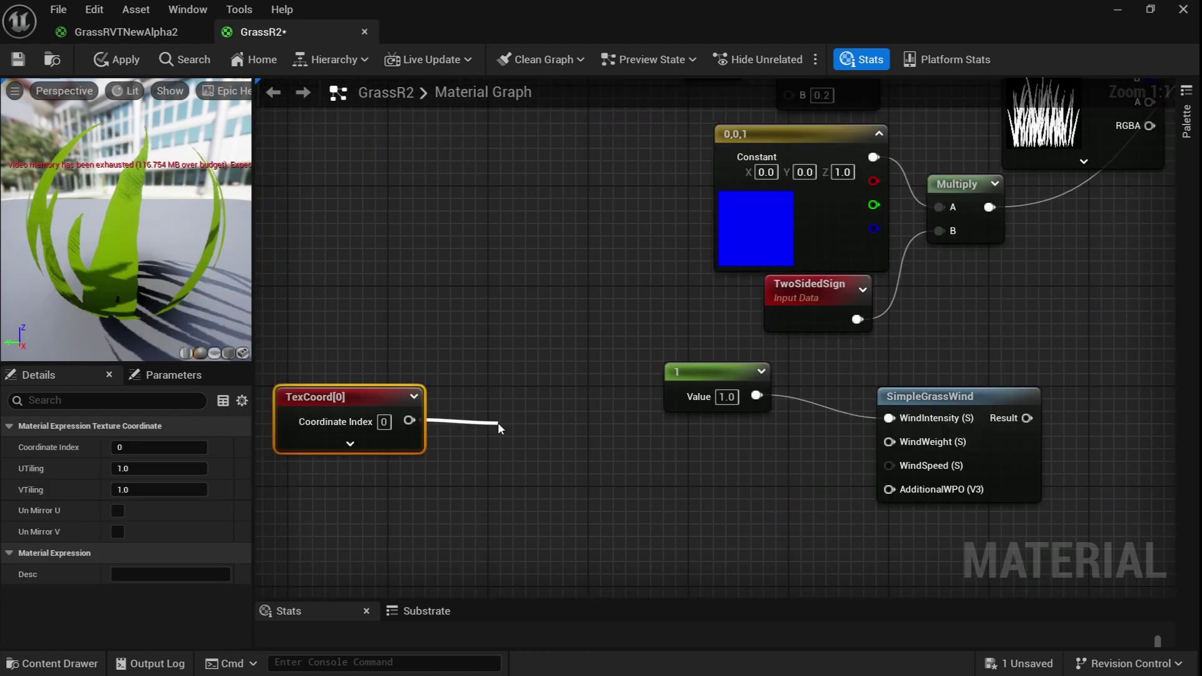
{"action": "left_click_drag", "start_coordinate": [407, 420], "coordinate": [498, 423]}
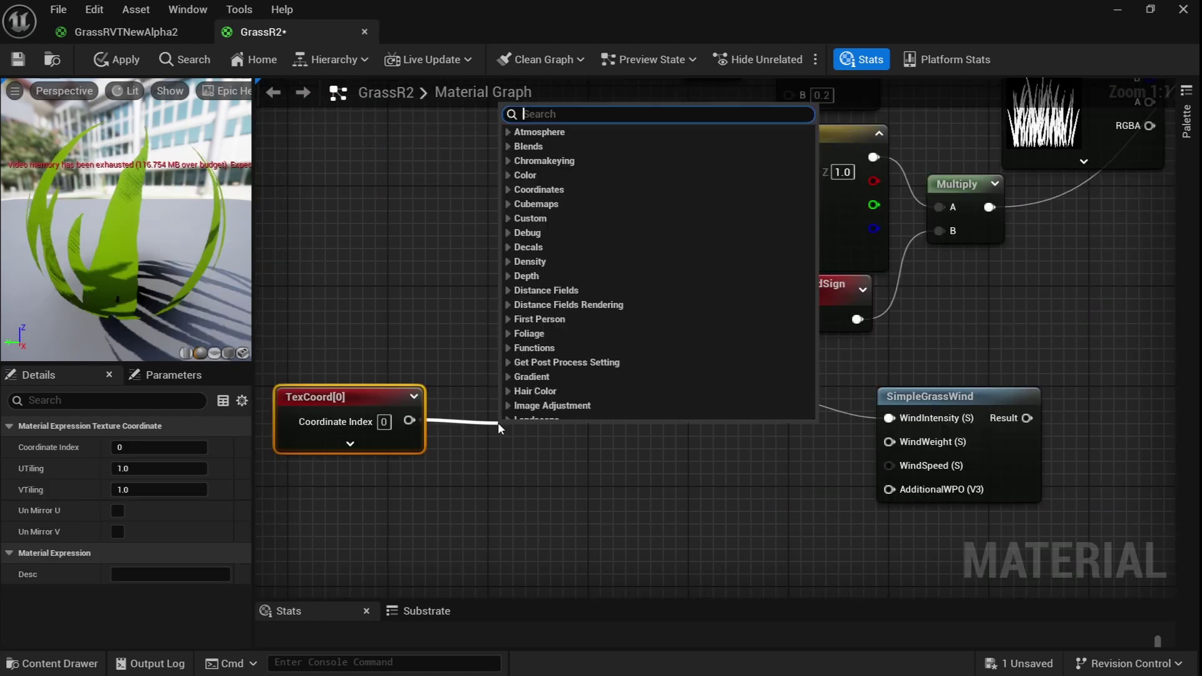
{"action": "type", "text": "mask"}
{"action": "key", "text": "Return"}
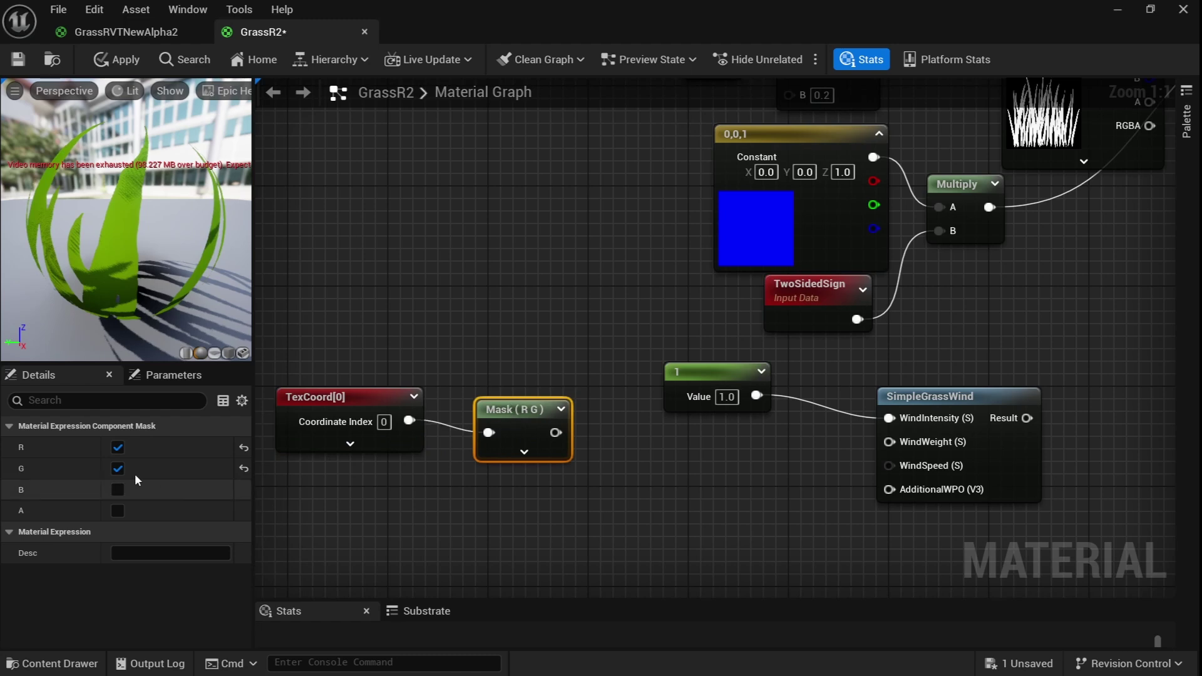
{"action": "left_click", "coordinate": [118, 447]}
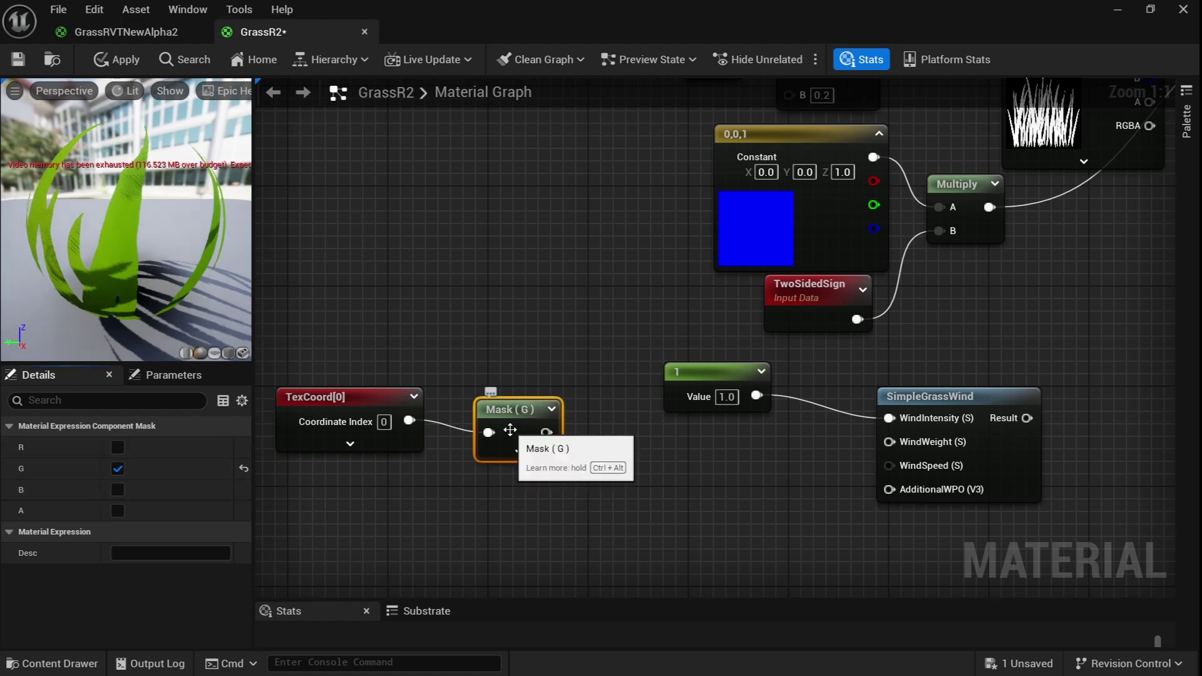
{"action": "left_click_drag", "start_coordinate": [546, 432], "coordinate": [644, 453]}
{"action": "type", "text": "1-"}
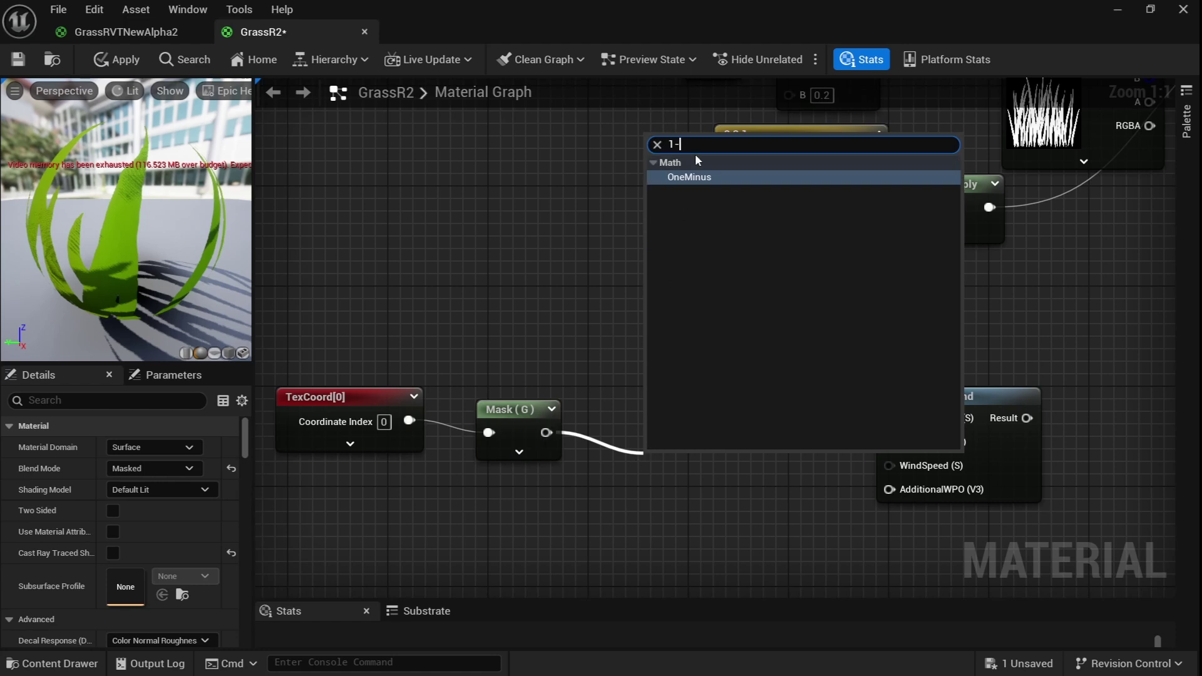
{"action": "left_click", "coordinate": [695, 176]}
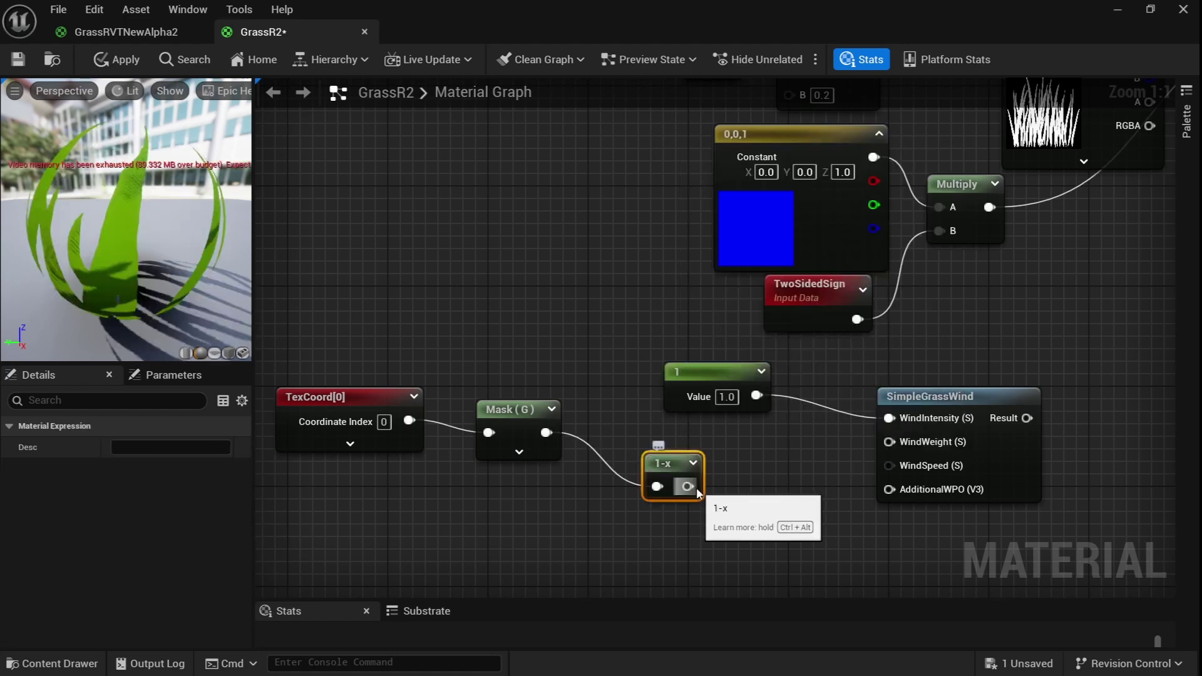
Step: Route the inverted G through a Multiply into SimpleGrassWind's WindWeight
{"action": "left_click", "coordinate": [742, 461]}
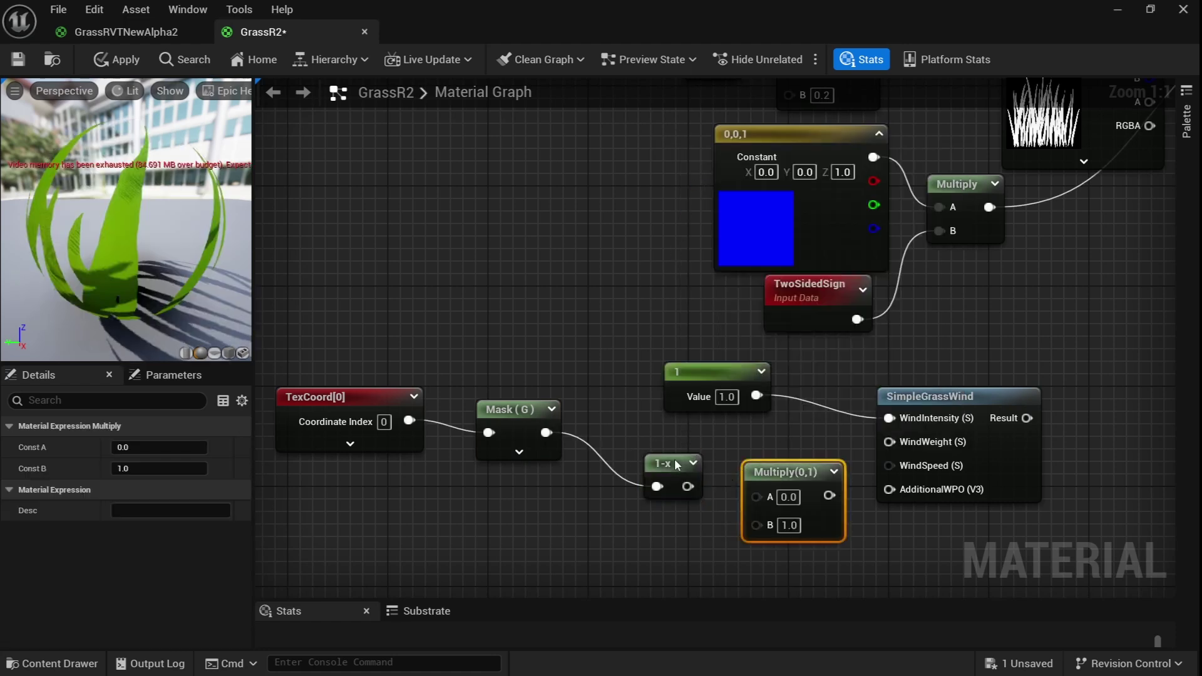
{"action": "left_click_drag", "start_coordinate": [678, 466], "coordinate": [647, 437]}
{"action": "left_click_drag", "start_coordinate": [799, 487], "coordinate": [745, 461]}
{"action": "left_click_drag", "start_coordinate": [657, 458], "coordinate": [701, 472]}
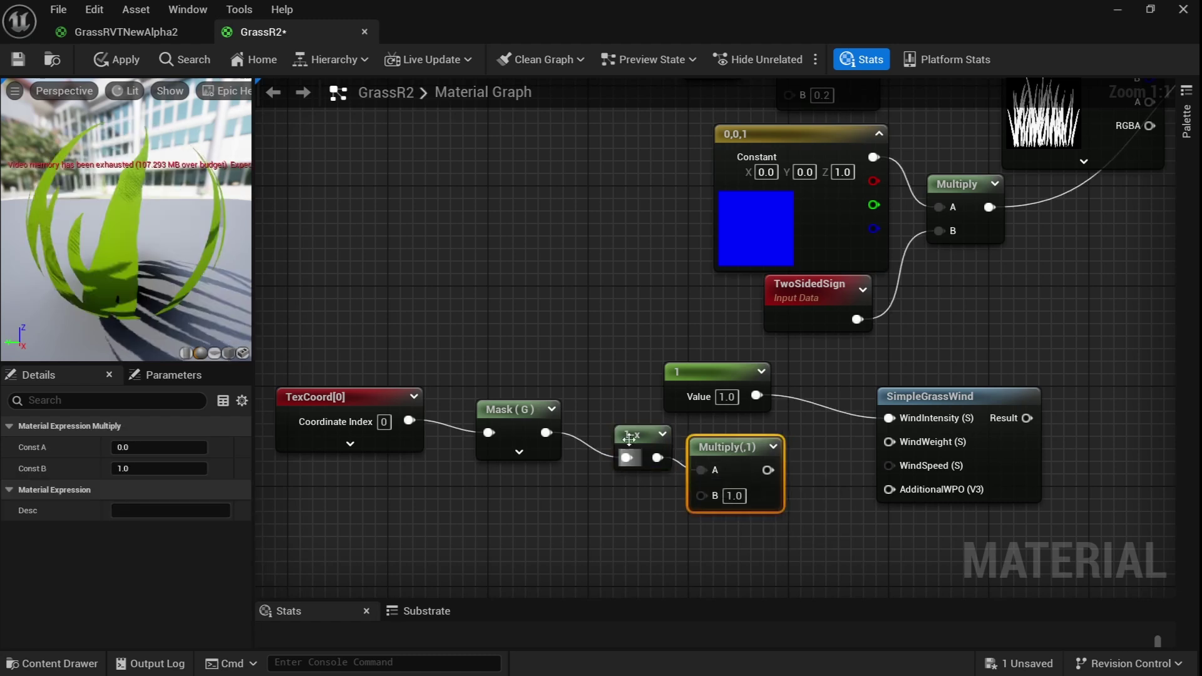
{"action": "left_click_drag", "start_coordinate": [629, 433], "coordinate": [604, 420]}
{"action": "left_click_drag", "start_coordinate": [768, 470], "coordinate": [889, 451]}
Step: Wire a 0.4 constant into SimpleGrassWind's WindSpeed
{"action": "left_click", "coordinate": [702, 558]}
{"action": "right_click_drag", "start_coordinate": [702, 558], "coordinate": [618, 489]}
{"action": "left_click", "coordinate": [617, 487]}
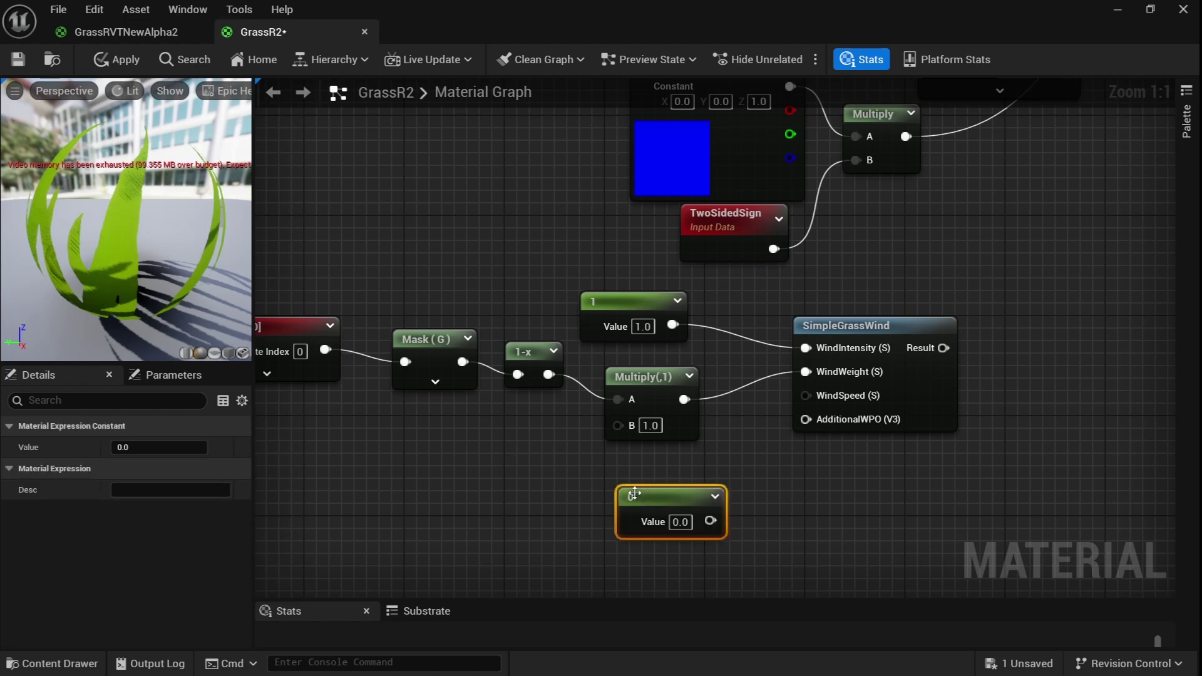
{"action": "left_click", "coordinate": [682, 525]}
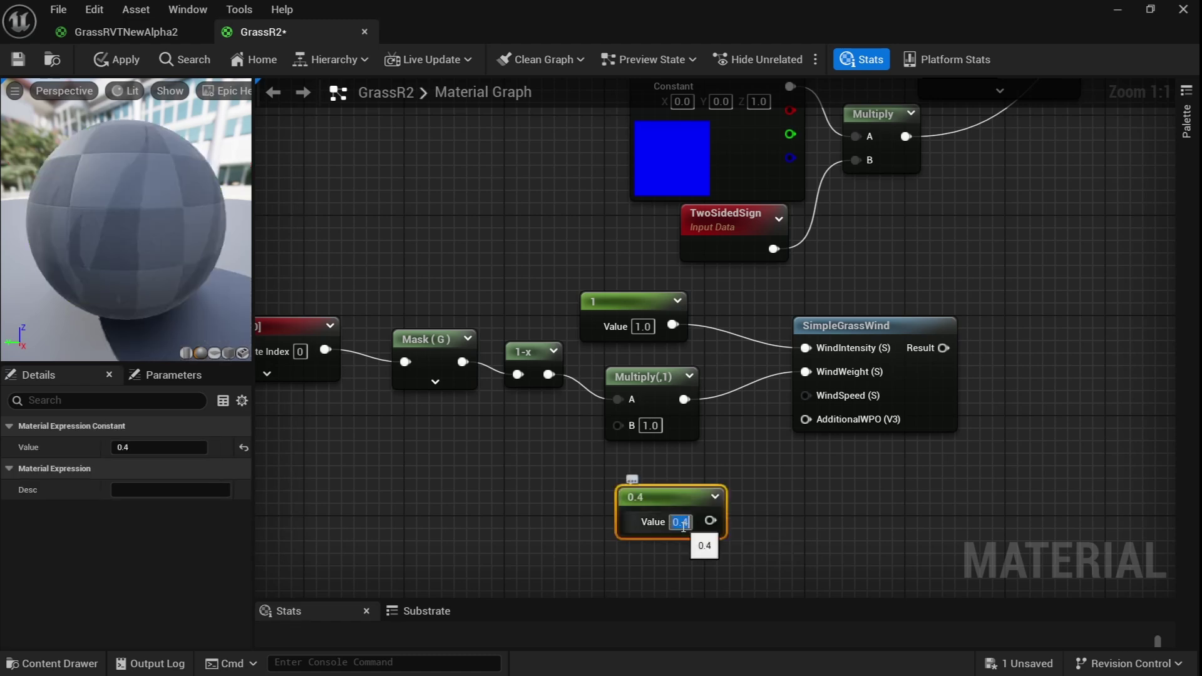
{"action": "type", "text": "0.4"}
{"action": "key", "text": "Return"}
{"action": "left_click_drag", "start_coordinate": [711, 521], "coordinate": [802, 403]}
{"action": "left_click", "coordinate": [824, 510]}
Step: Wire a 0 constant into AdditionalWPO beside the 0.4 constant
{"action": "right_click_drag", "start_coordinate": [824, 505], "coordinate": [771, 484]}
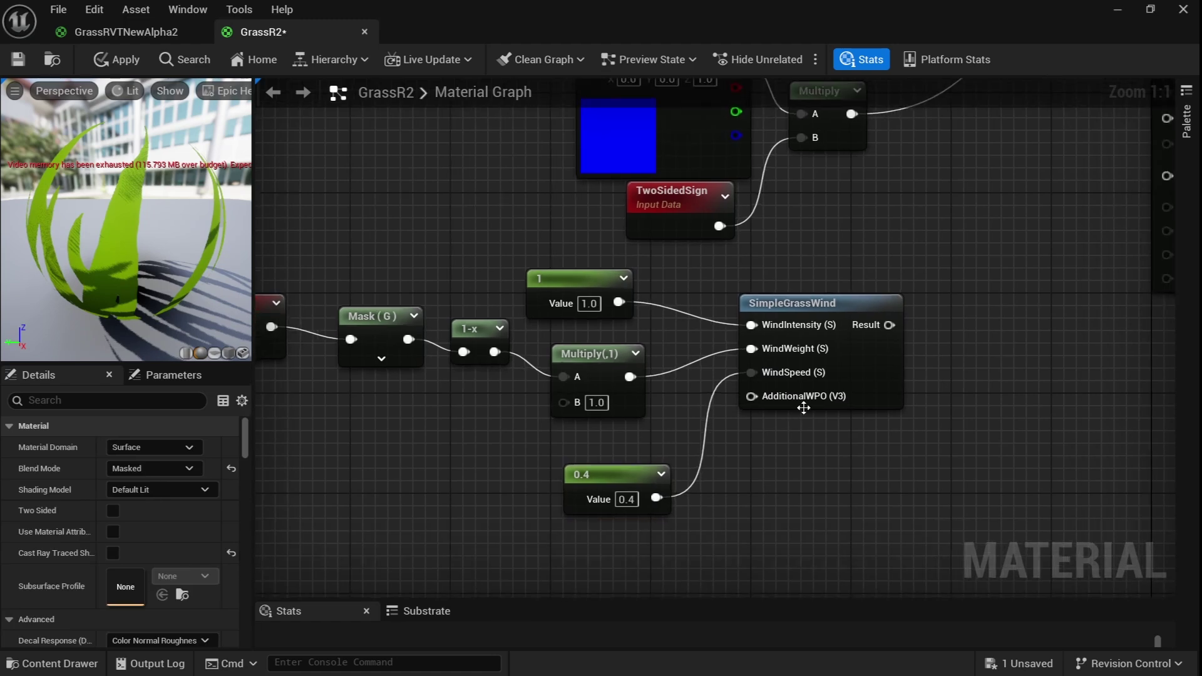
{"action": "left_click", "coordinate": [758, 513]}
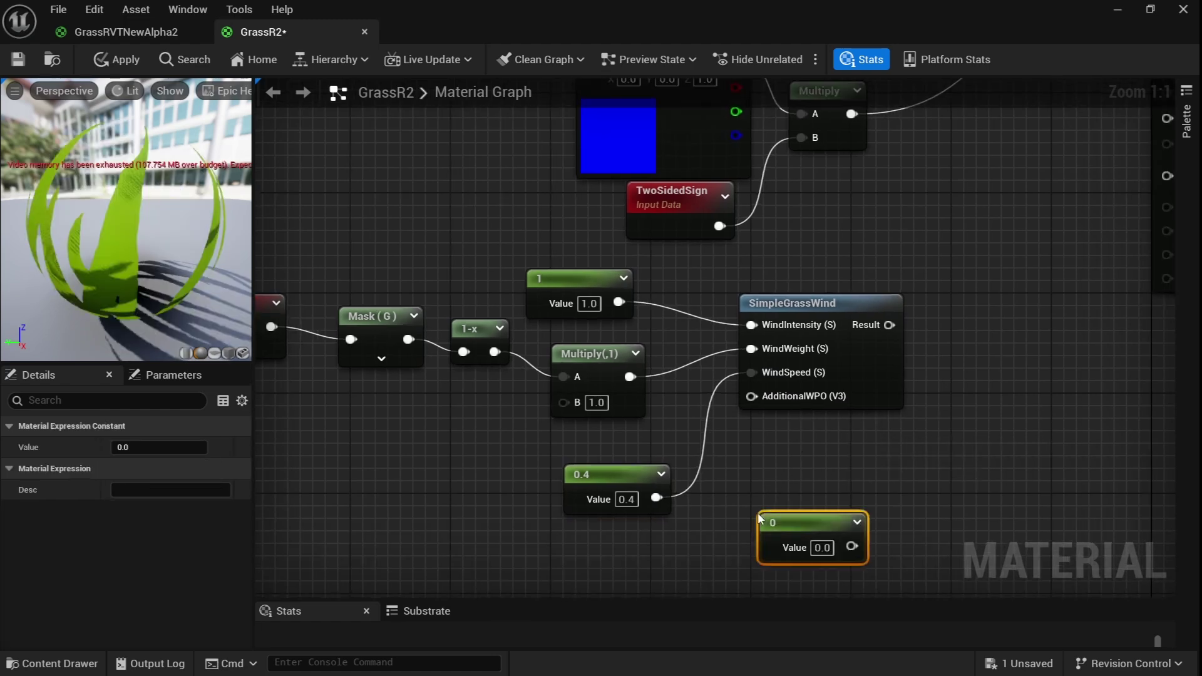
{"action": "left_click_drag", "start_coordinate": [851, 546], "coordinate": [755, 405]}
{"action": "left_click", "coordinate": [857, 498]}
{"action": "left_click_drag", "start_coordinate": [803, 526], "coordinate": [648, 531]}
Step: Connect the wind Result to World Position Offset and apply the material
{"action": "right_click_drag", "start_coordinate": [473, 431], "coordinate": [619, 439]}
{"action": "scroll", "coordinate": [617, 437], "scroll_direction": "down", "scroll_amount": 1}
{"action": "right_click_drag", "start_coordinate": [1000, 466], "coordinate": [945, 477]}
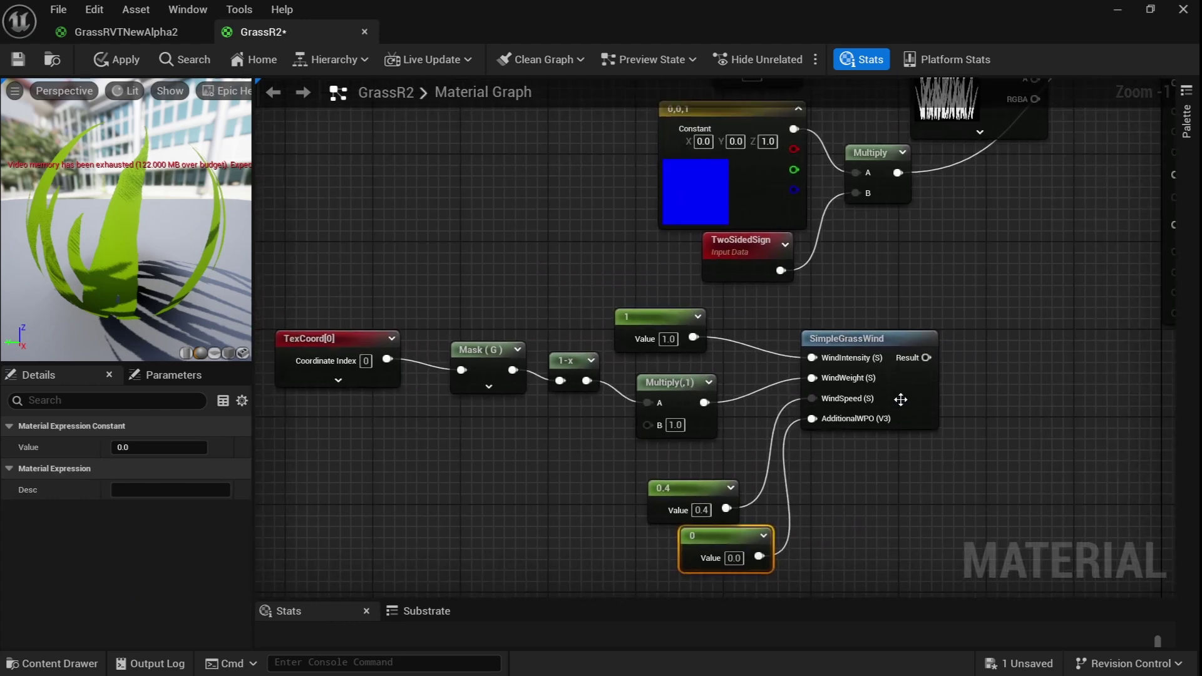
{"action": "left_click_drag", "start_coordinate": [922, 359], "coordinate": [833, 249]}
{"action": "scroll", "coordinate": [778, 435], "scroll_direction": "down", "scroll_amount": 3}
{"action": "right_click_drag", "start_coordinate": [693, 449], "coordinate": [787, 388]}
{"action": "left_click", "coordinate": [115, 60]}
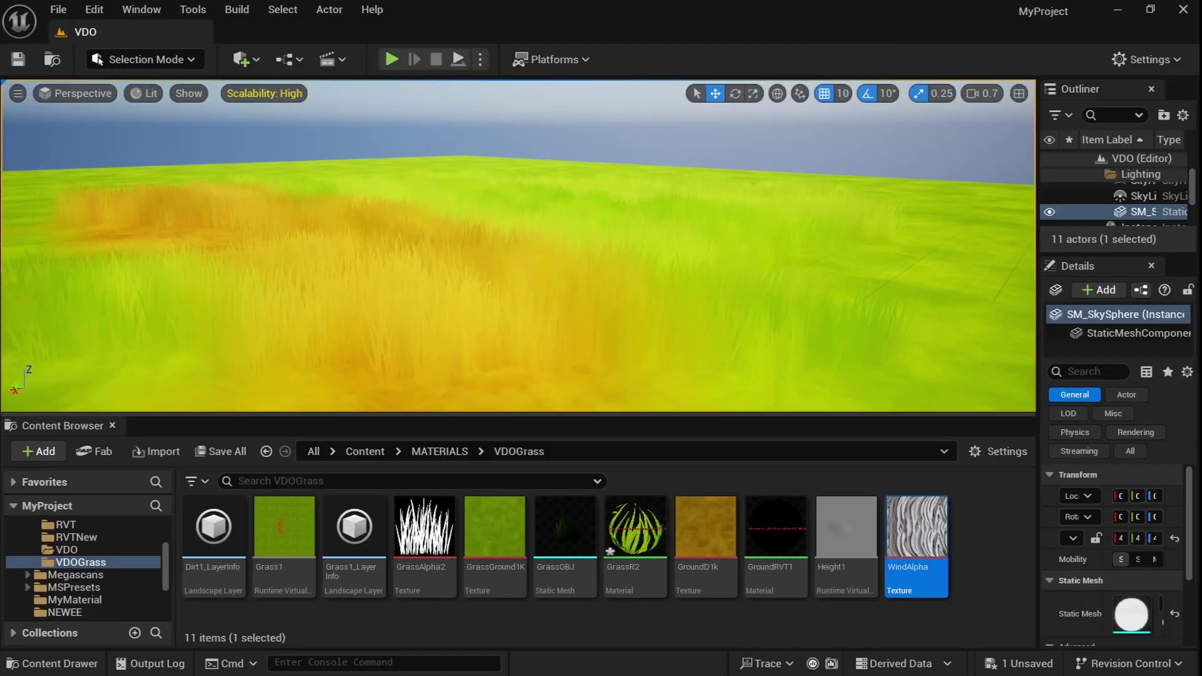
Step: Delete InstancedFoliageActor0, leaving the bare green-and-orange landscape
{"action": "right_click_drag", "start_coordinate": [626, 250], "coordinate": [425, 241]}
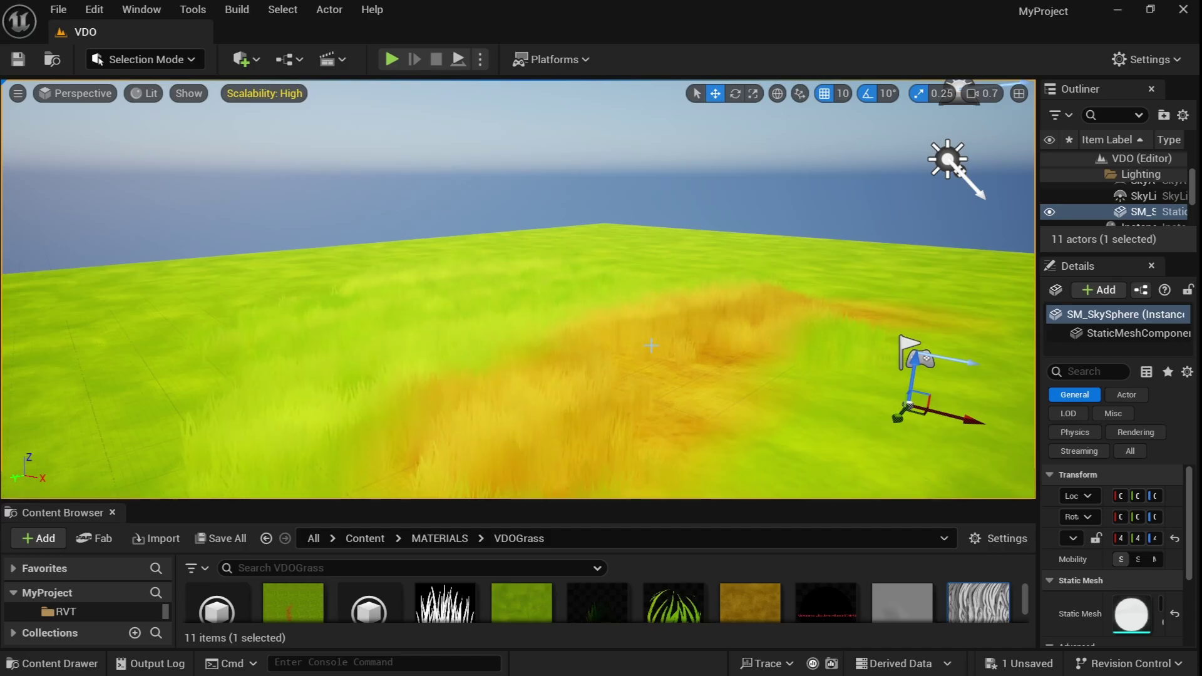
{"action": "right_click_drag", "start_coordinate": [651, 345], "coordinate": [562, 362]}
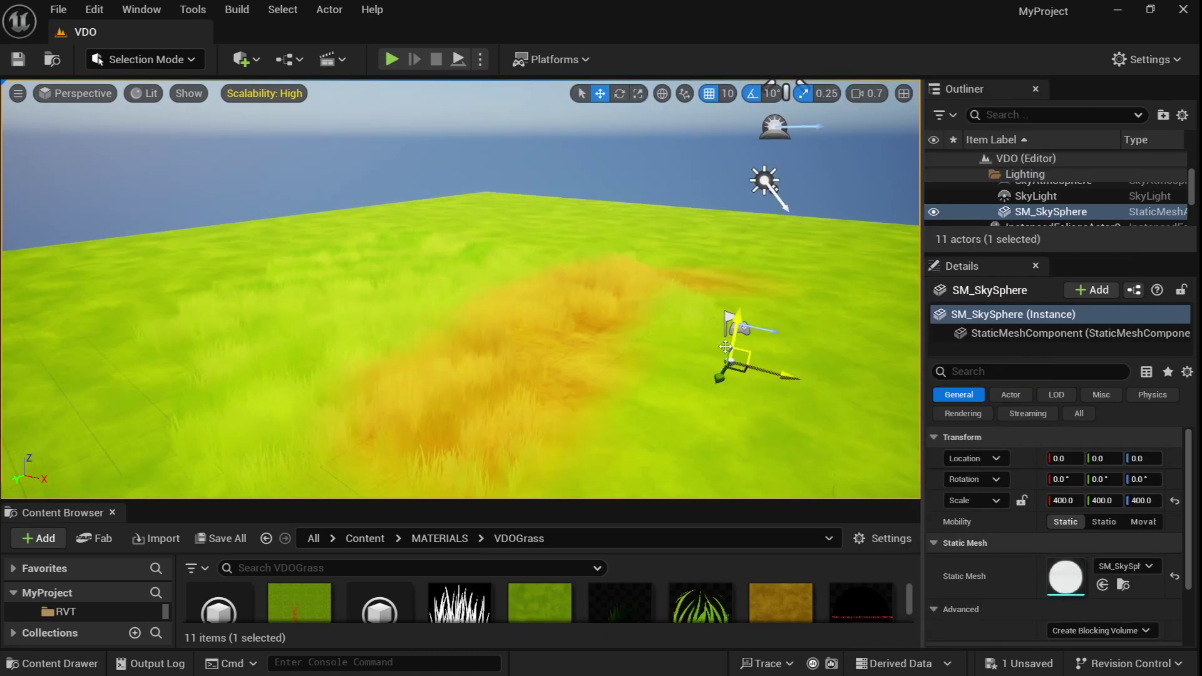
{"action": "left_click", "coordinate": [455, 340]}
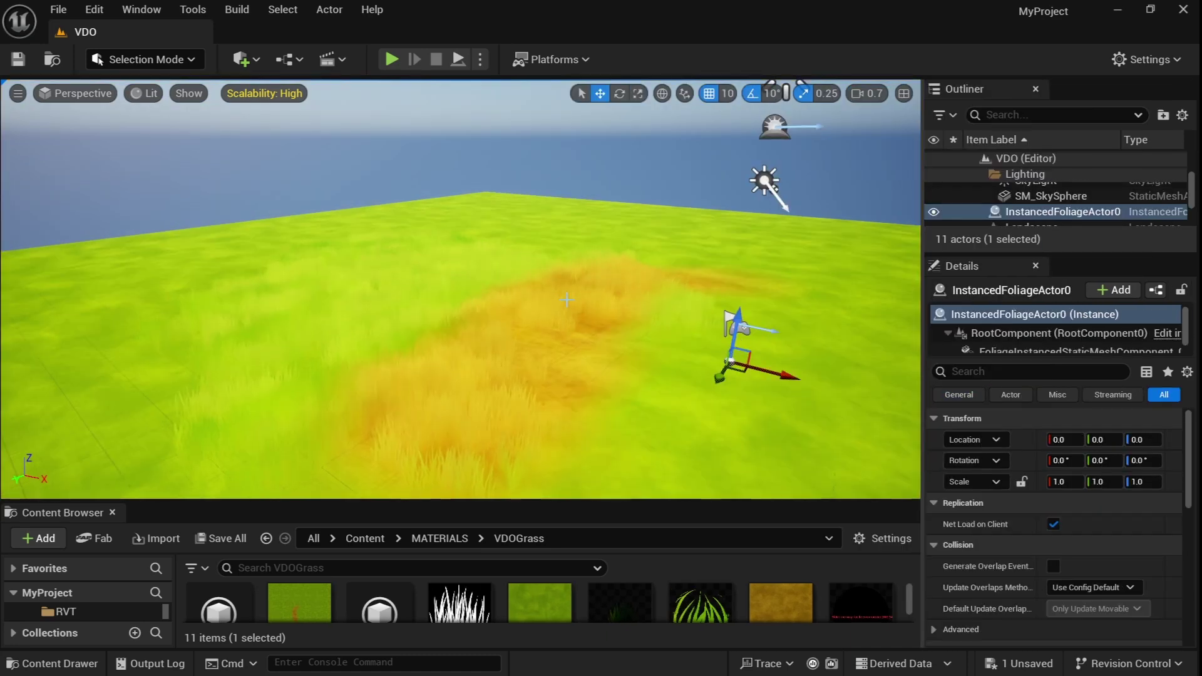
{"action": "key", "text": "Delete"}
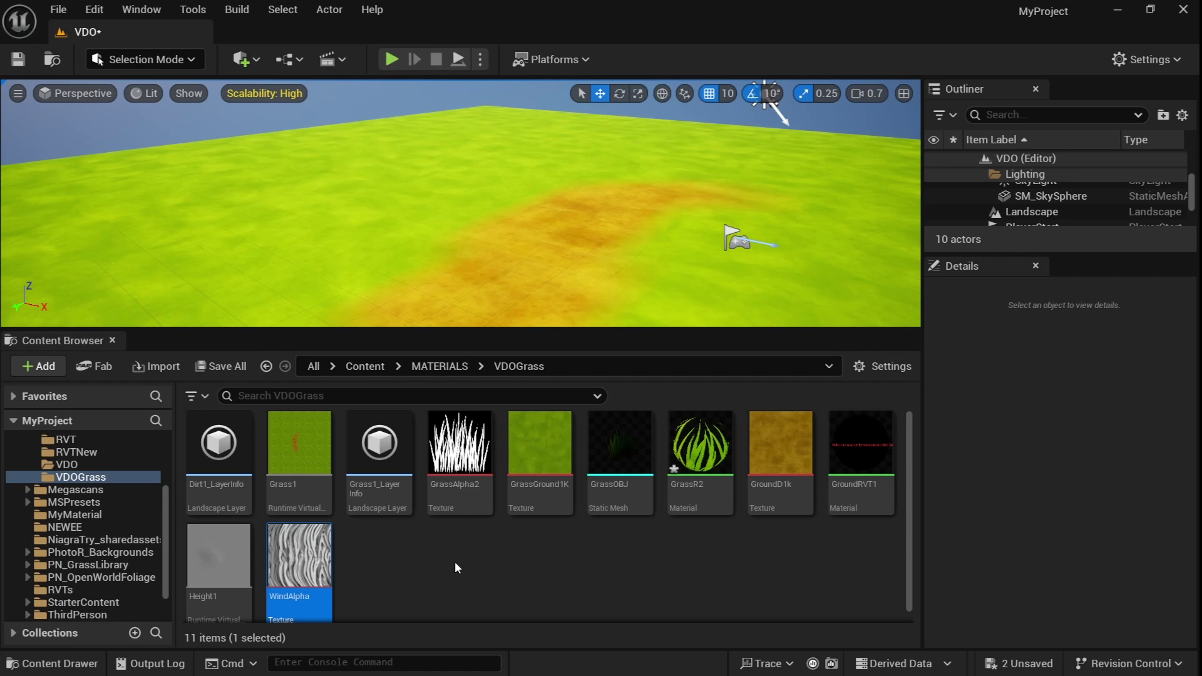
Step: Create a Static Mesh Foliage asset named grassA using the GrassOBJ mesh
{"action": "right_click", "coordinate": [456, 563]}
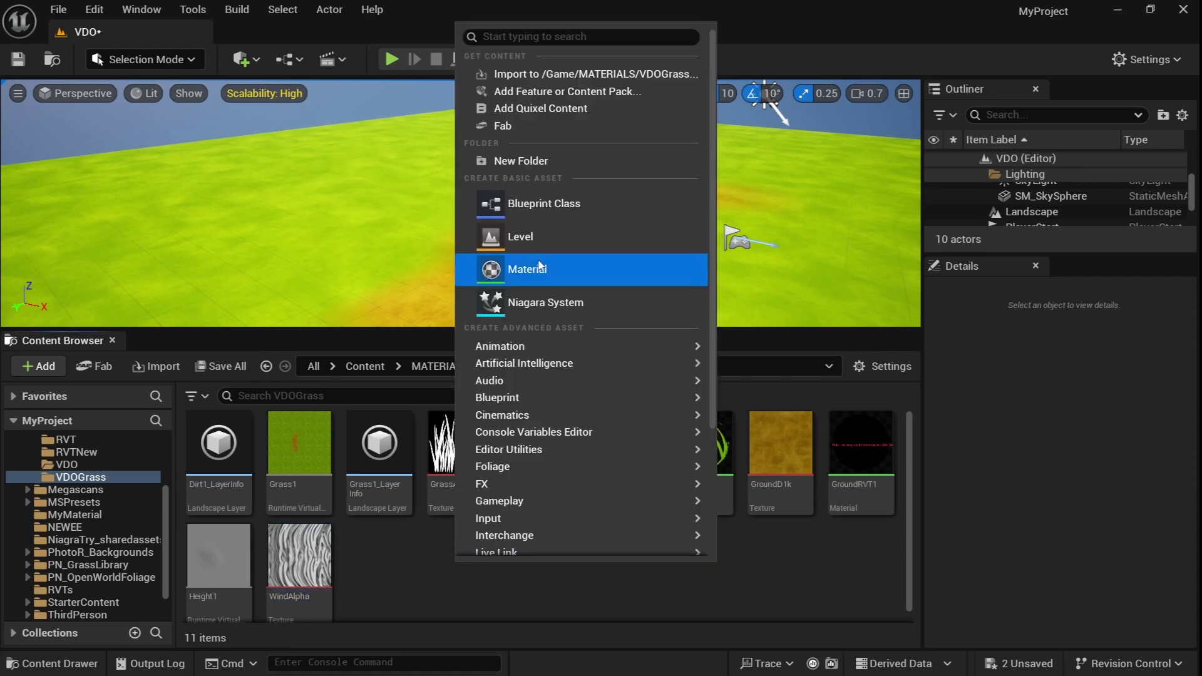
{"action": "type", "text": "fol"}
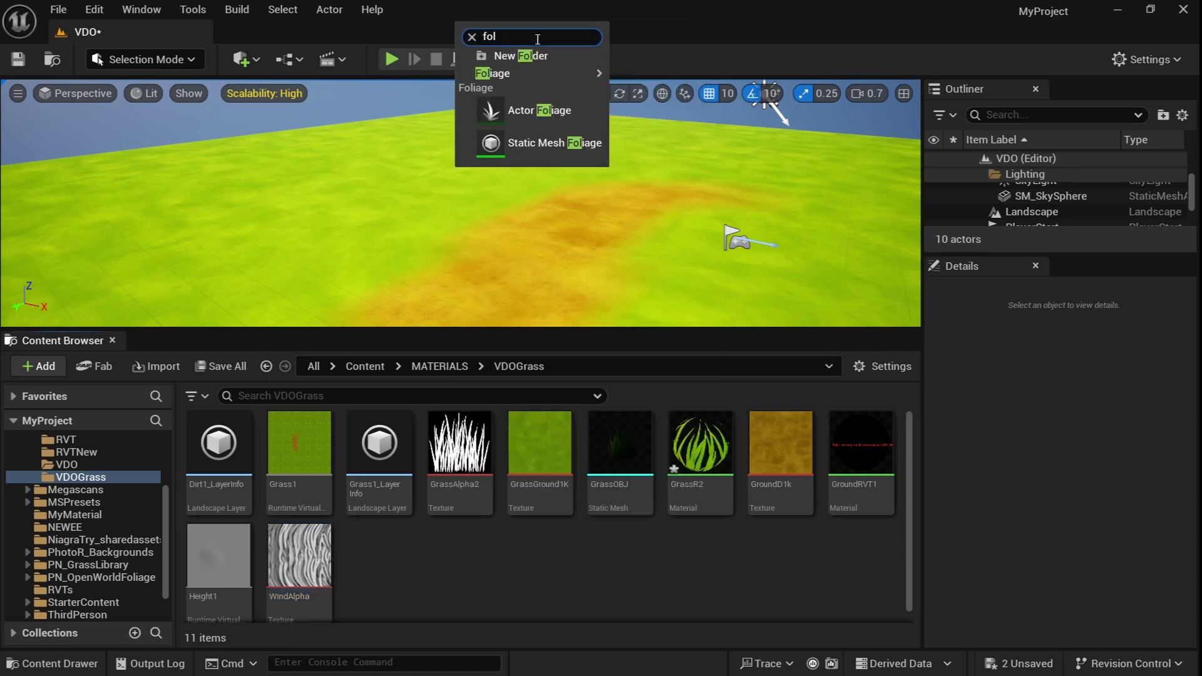
{"action": "left_click", "coordinate": [549, 139]}
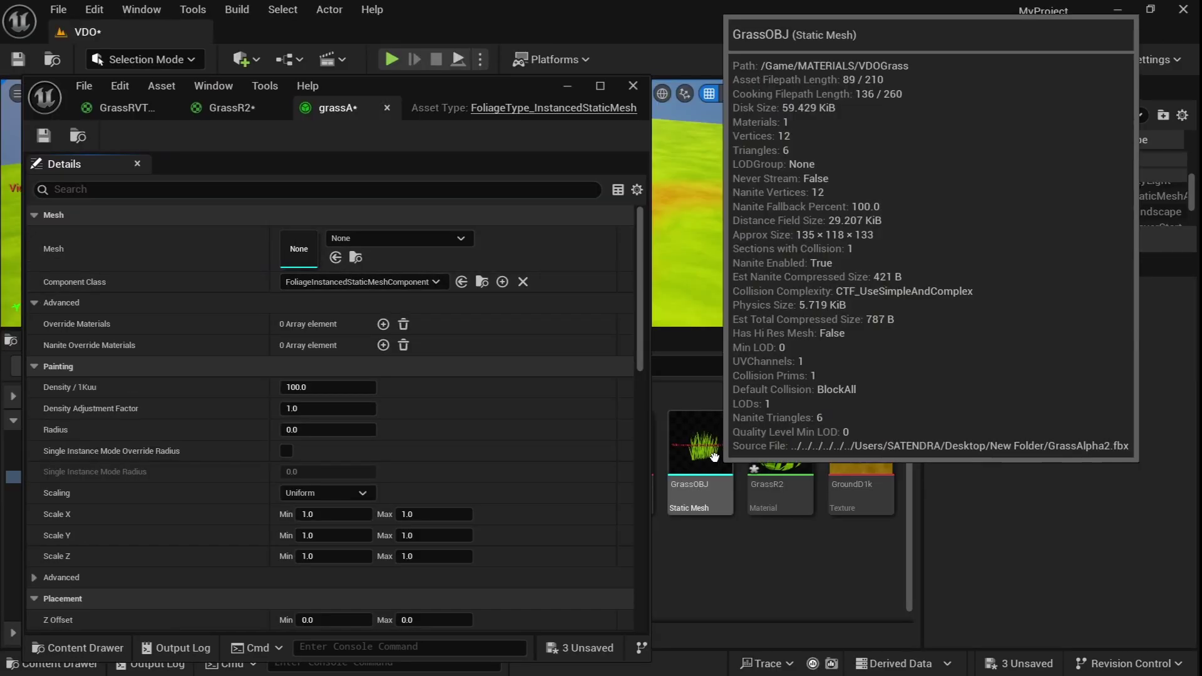
{"action": "left_click_drag", "start_coordinate": [700, 444], "coordinate": [290, 248]}
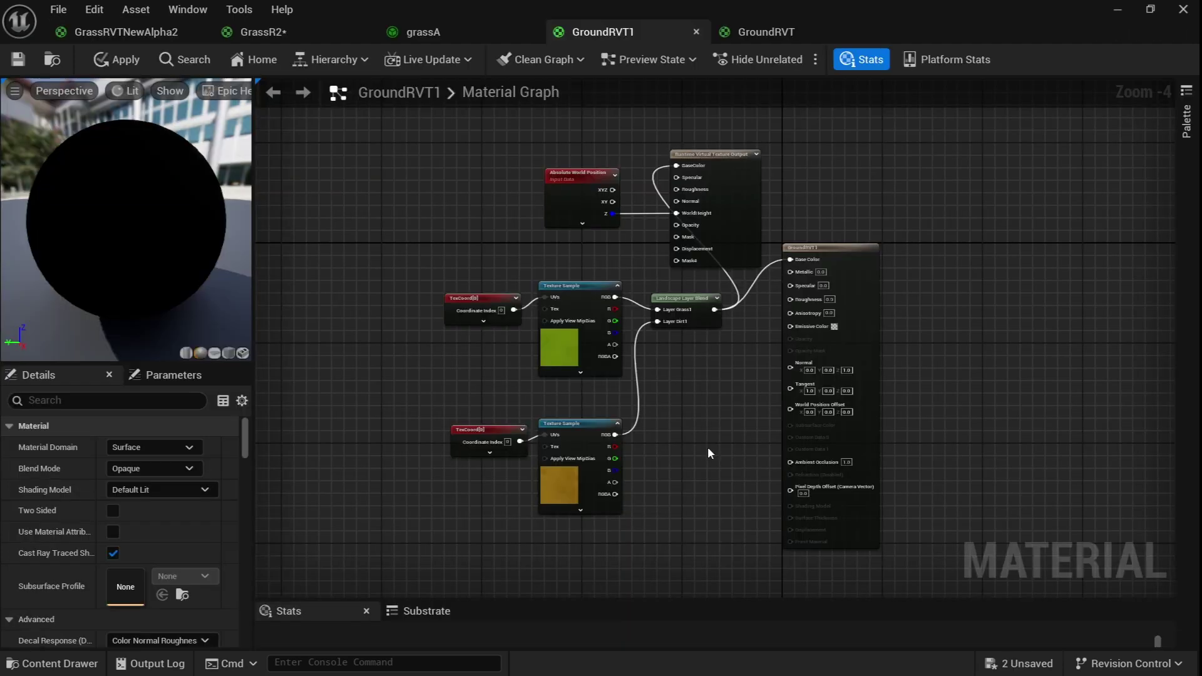
Step: Add a Landscape Grass output and a Landscape Layer Sample node, wiring the sample into the grass output
{"action": "scroll", "coordinate": [675, 394], "scroll_direction": "up", "scroll_amount": 2}
{"action": "scroll", "coordinate": [675, 393], "scroll_direction": "up", "scroll_amount": 2}
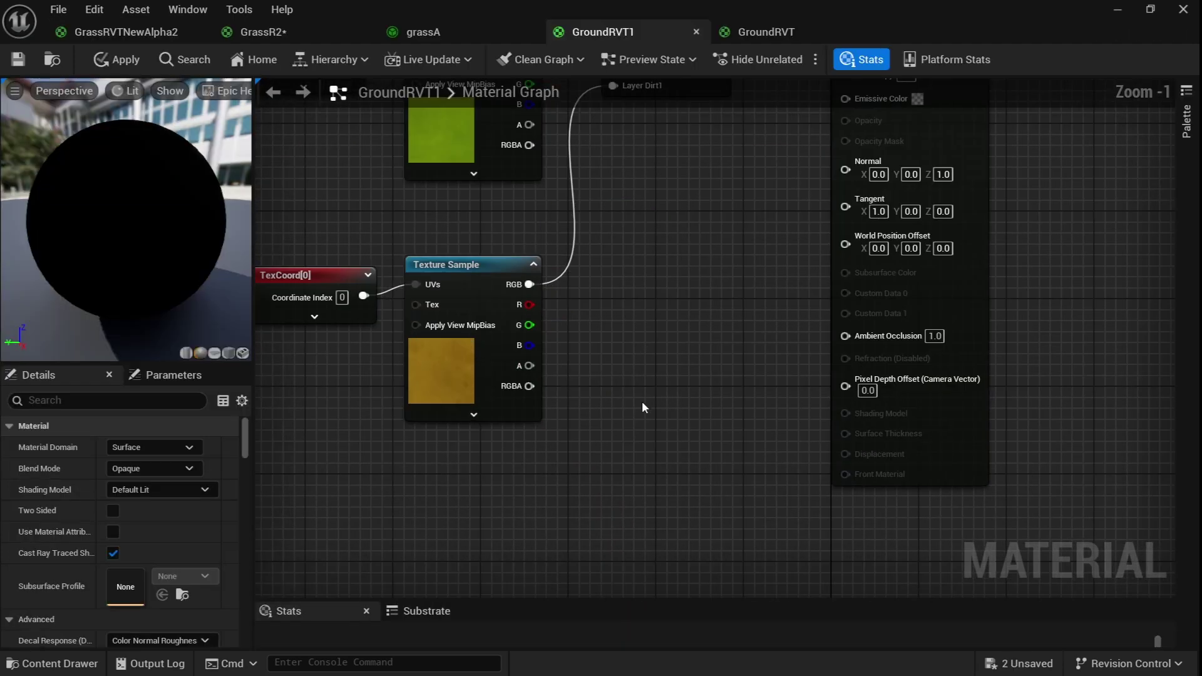
{"action": "right_click", "coordinate": [641, 398]}
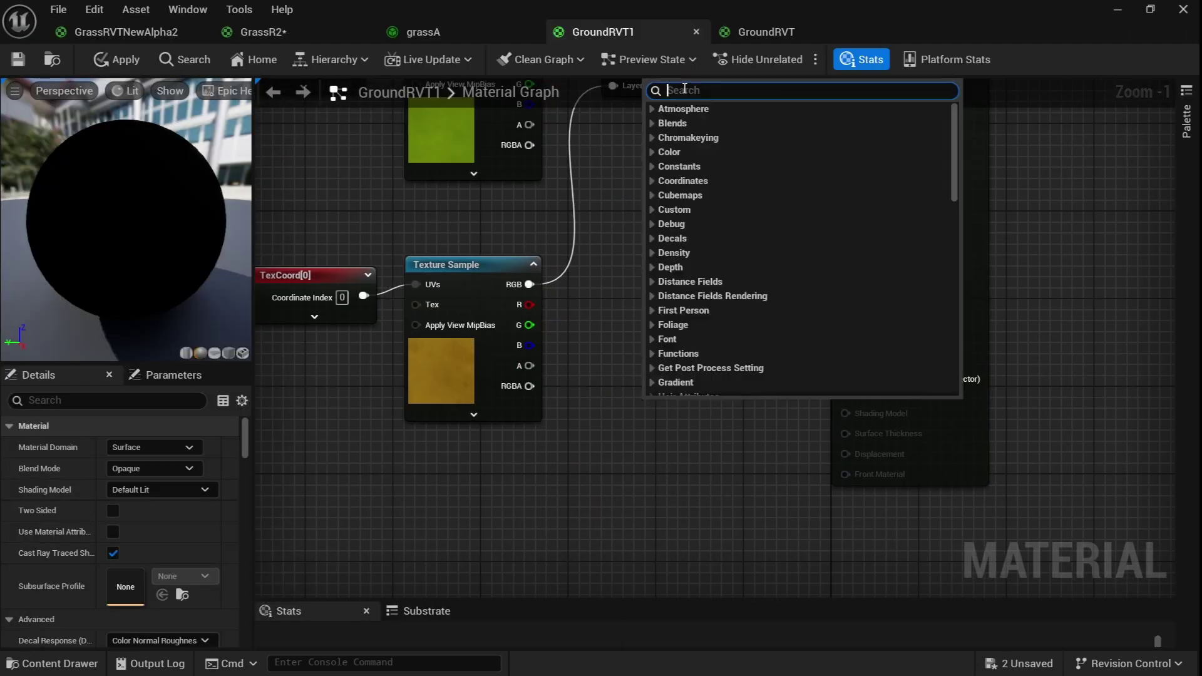
{"action": "type", "text": "land"}
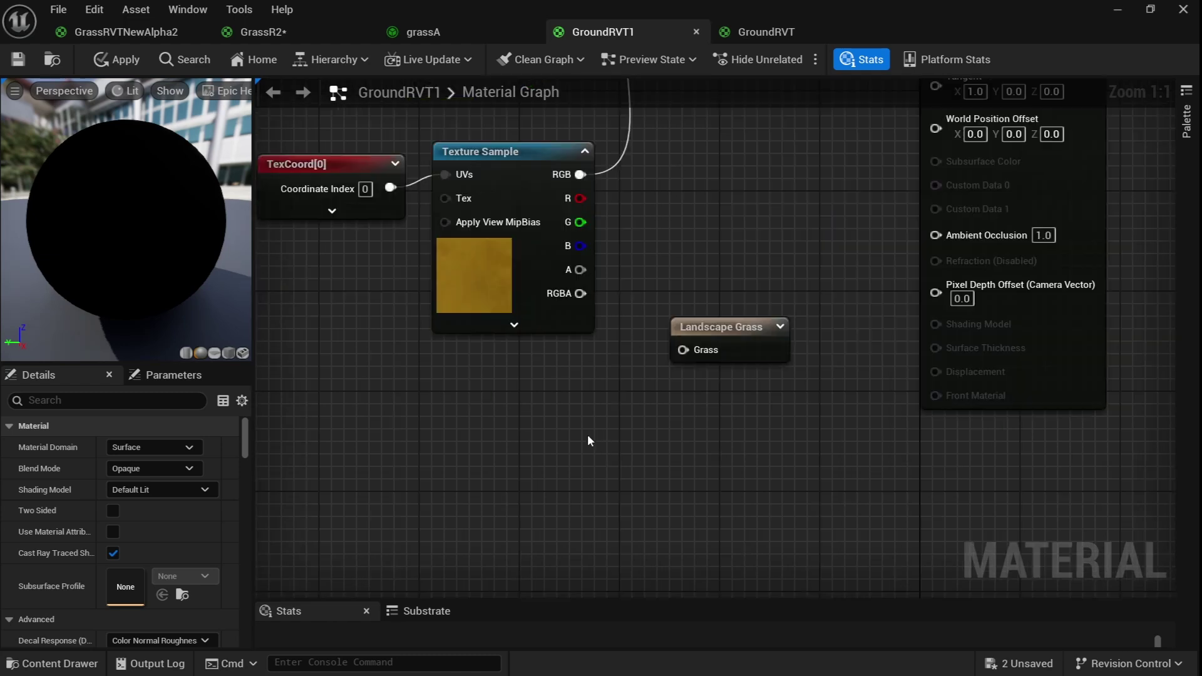
{"action": "right_click", "coordinate": [588, 440]}
{"action": "type", "text": "lan"}
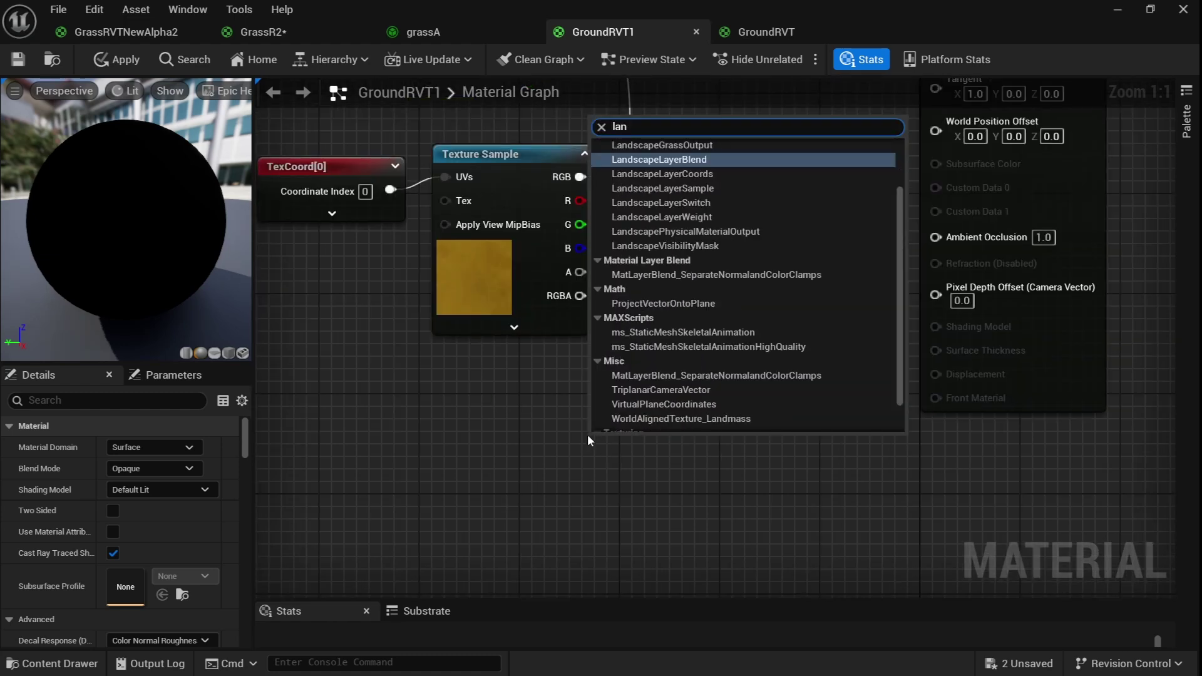
{"action": "type", "text": "ds"}
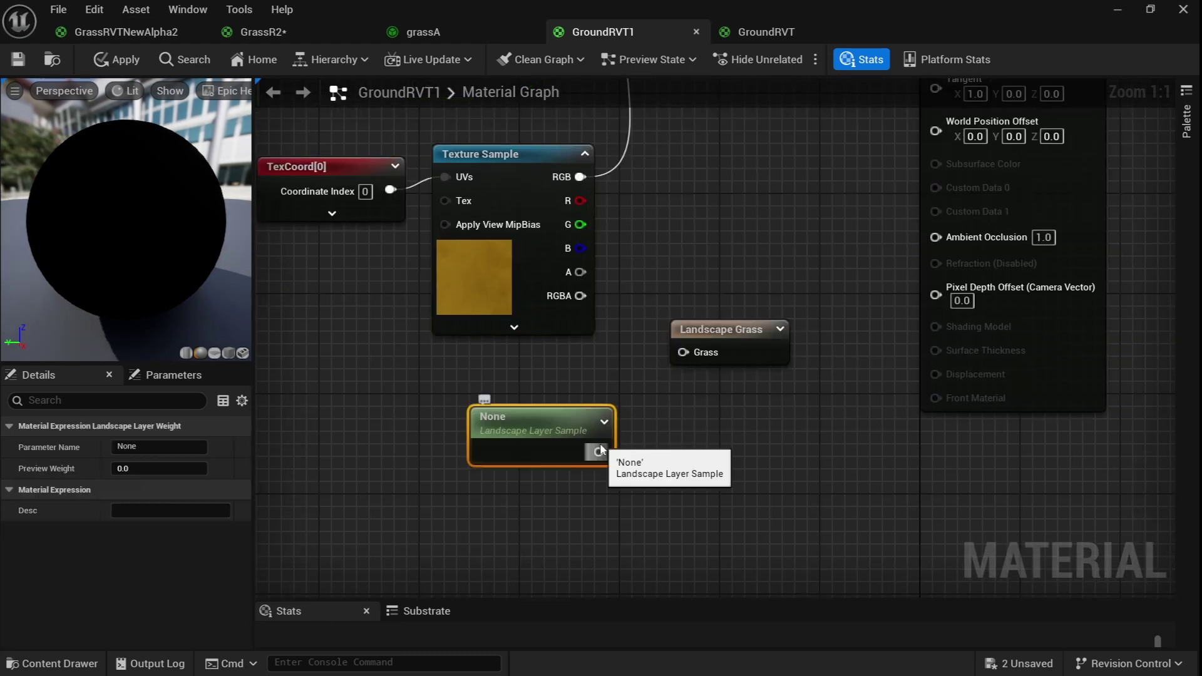
{"action": "left_click_drag", "start_coordinate": [599, 452], "coordinate": [696, 346]}
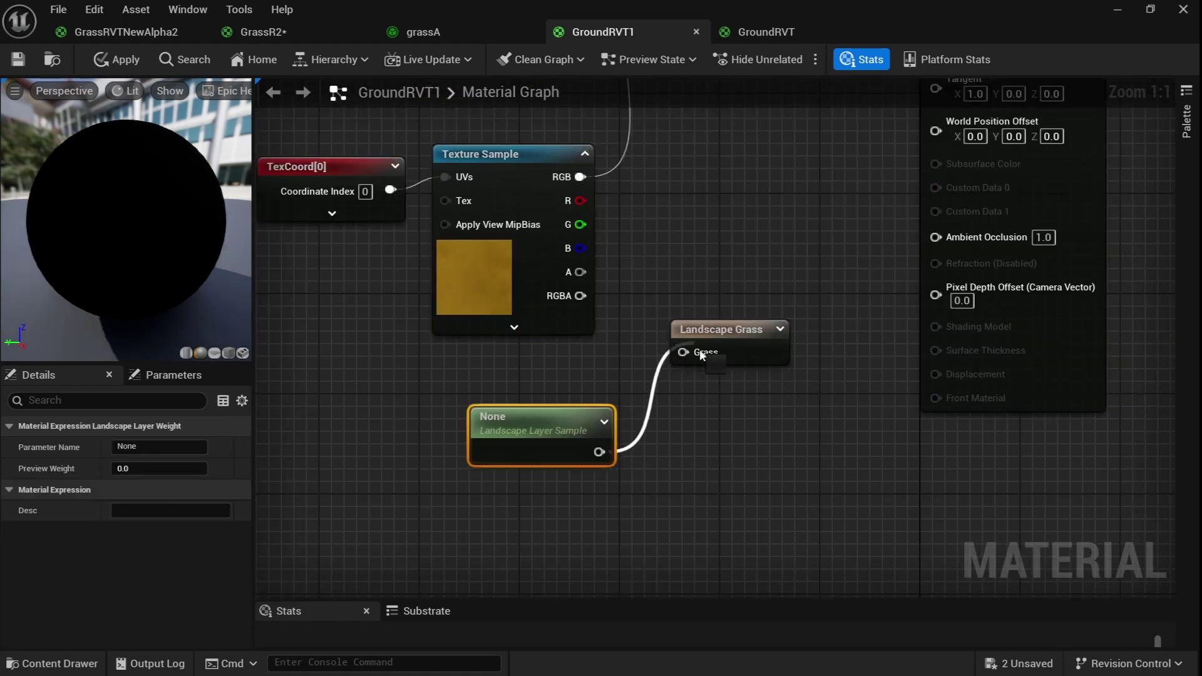
Step: Set the Landscape Grass output's grass type to GrassA1
{"action": "left_click", "coordinate": [724, 362]}
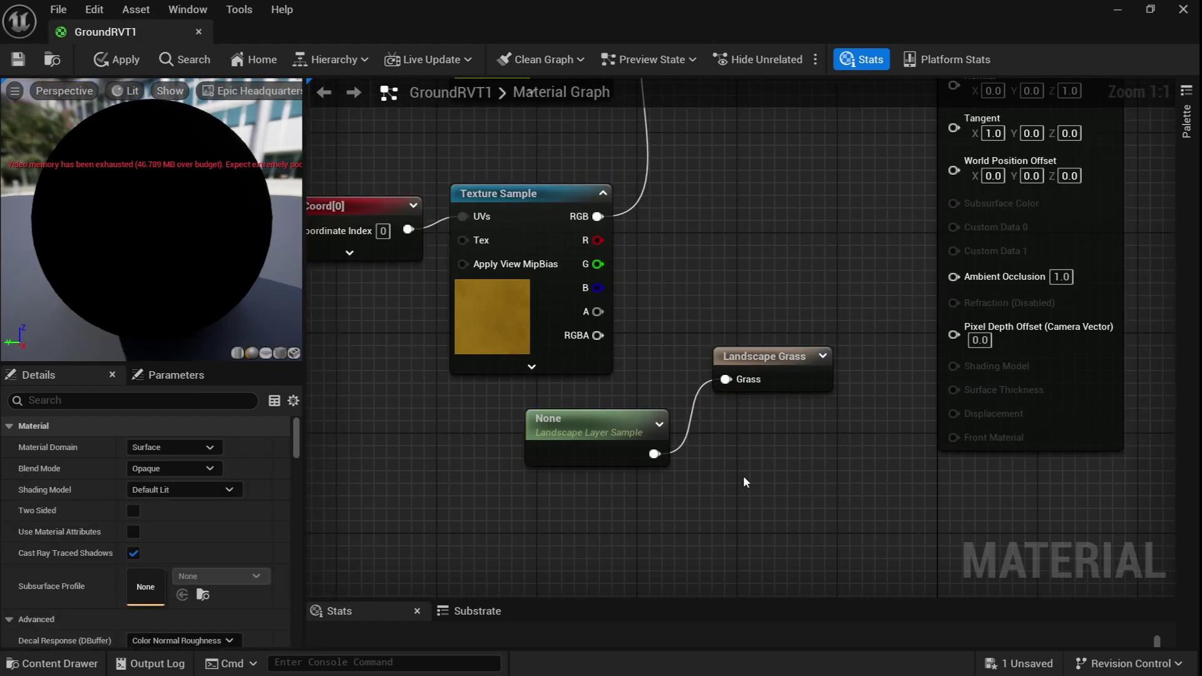
{"action": "left_click", "coordinate": [757, 378]}
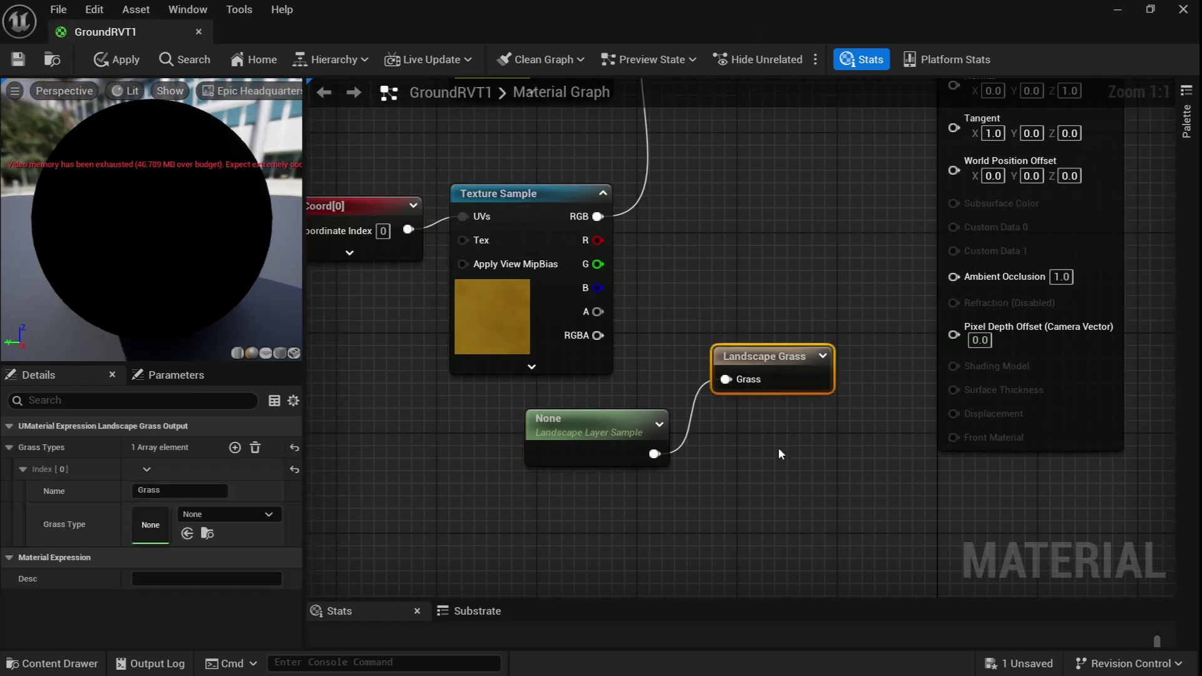
{"action": "left_click", "coordinate": [228, 516]}
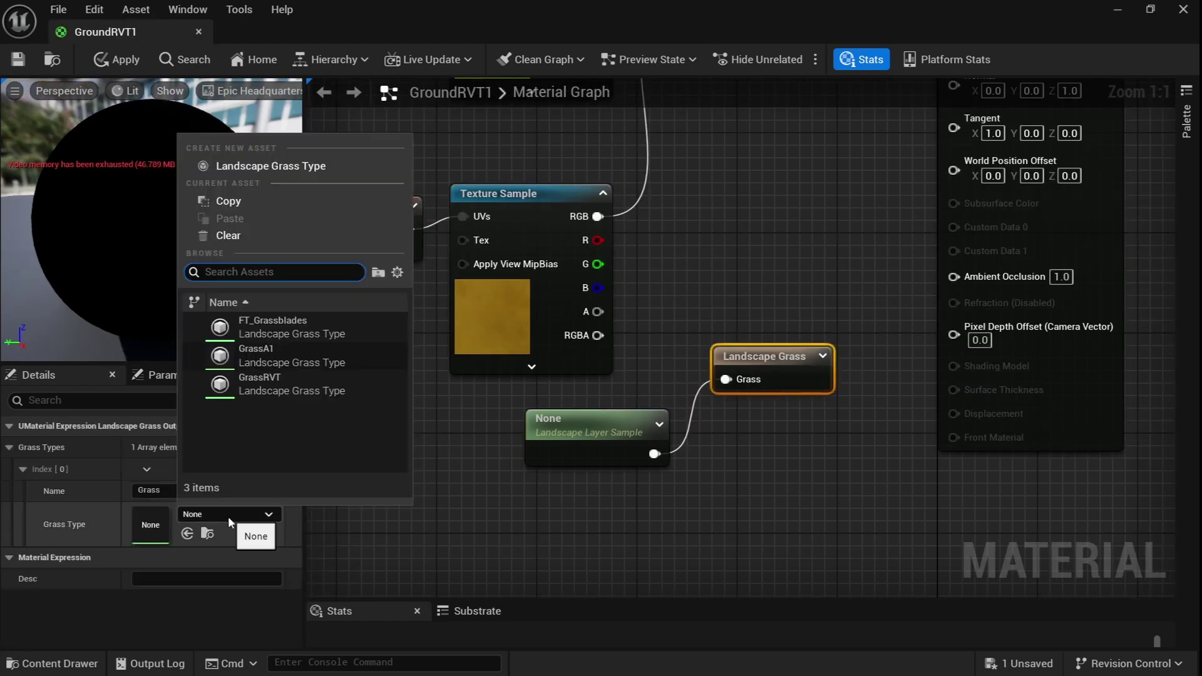
{"action": "left_click", "coordinate": [274, 352]}
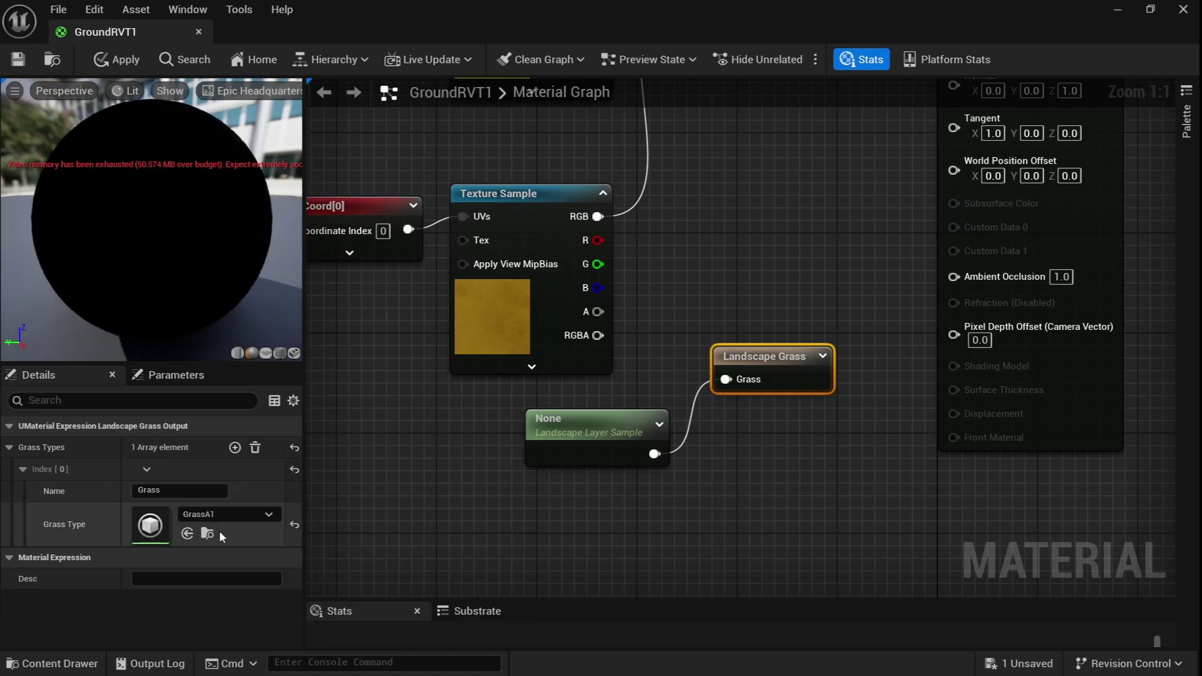
{"action": "left_click", "coordinate": [559, 494]}
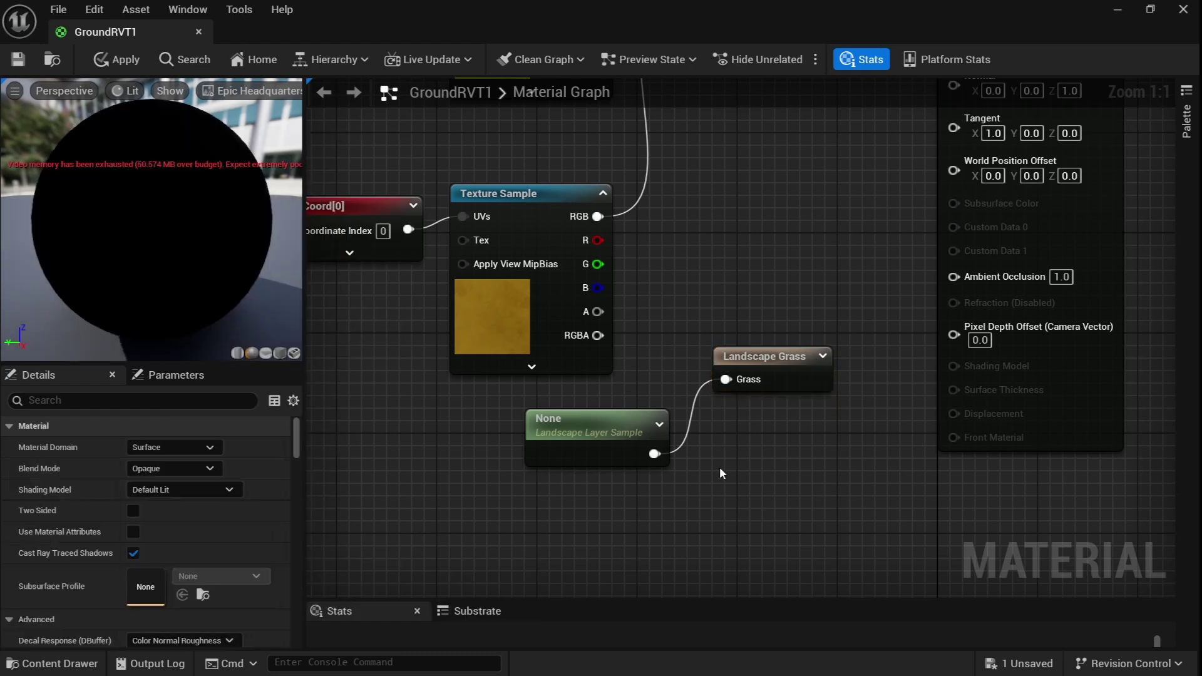
Step: Name the layer sample's layer Grass1 to match the layer blend, then apply and save GroundRVT1
{"action": "left_click", "coordinate": [593, 430]}
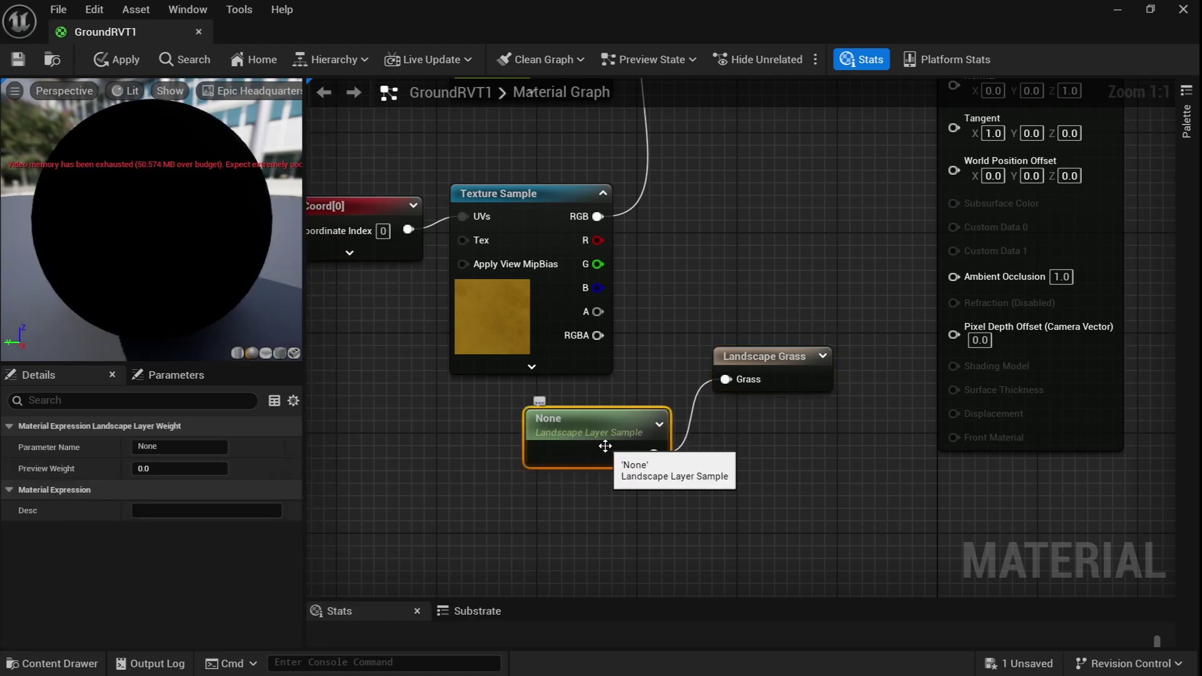
{"action": "right_click_drag", "start_coordinate": [693, 321], "coordinate": [627, 587]}
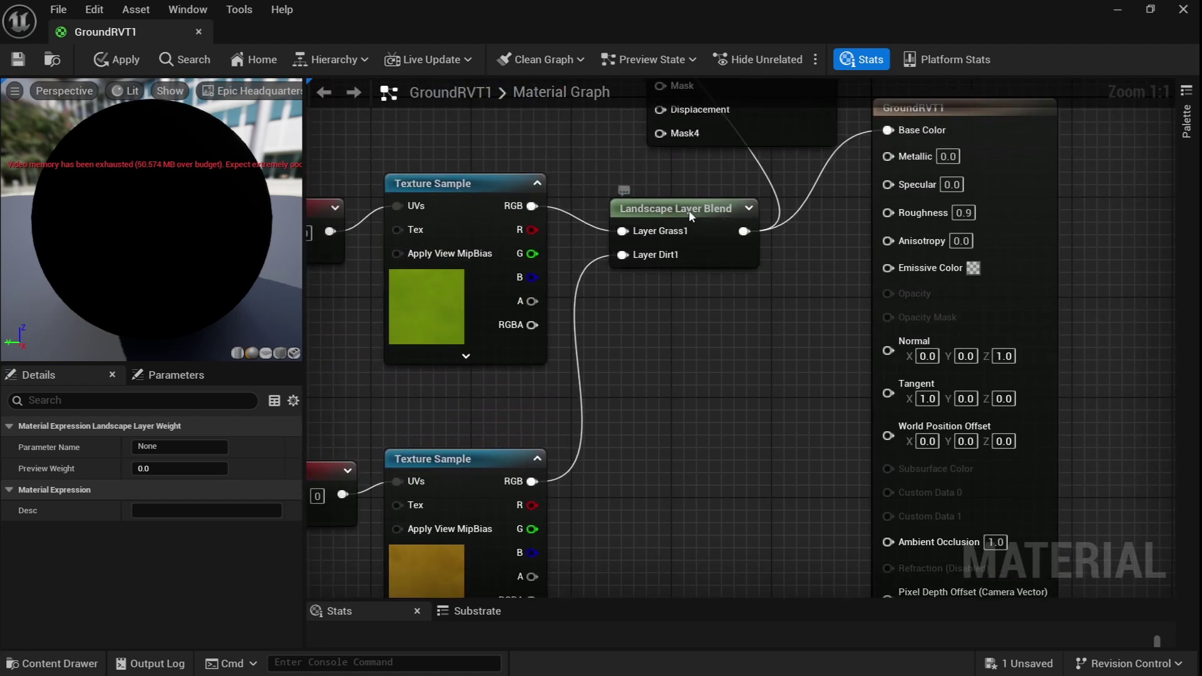
{"action": "left_click", "coordinate": [710, 232]}
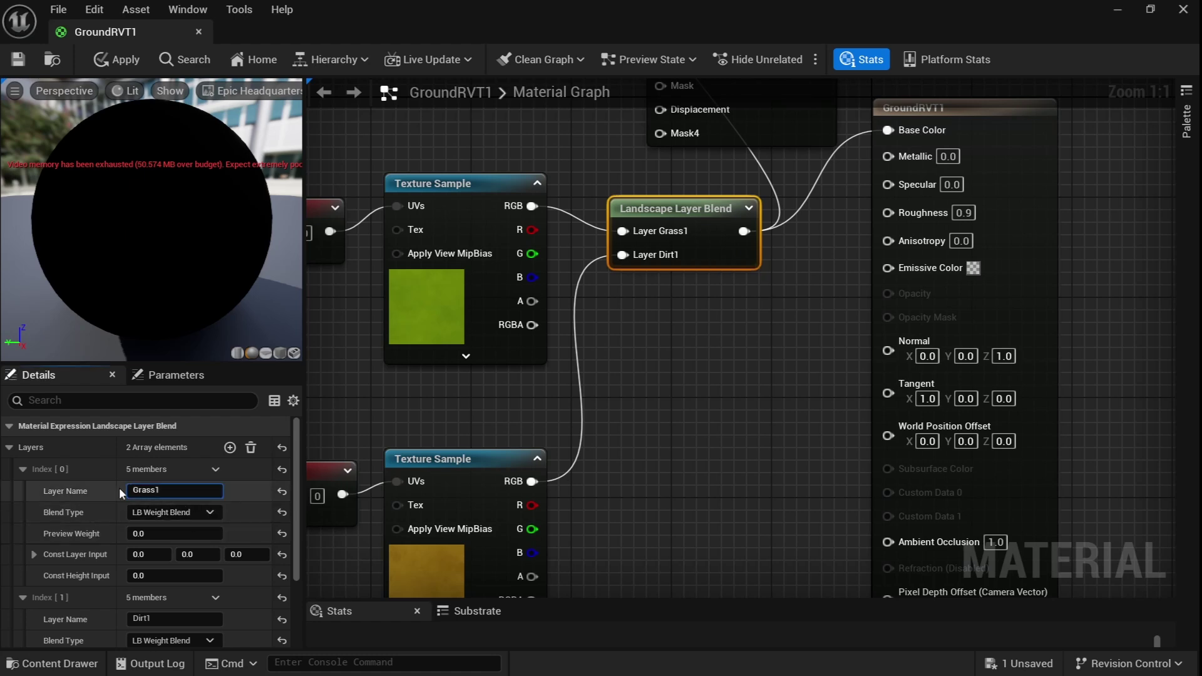
{"action": "left_click_drag", "start_coordinate": [179, 491], "coordinate": [133, 491]}
{"action": "left_click", "coordinate": [705, 502]}
{"action": "right_click_drag", "start_coordinate": [632, 518], "coordinate": [756, 276]}
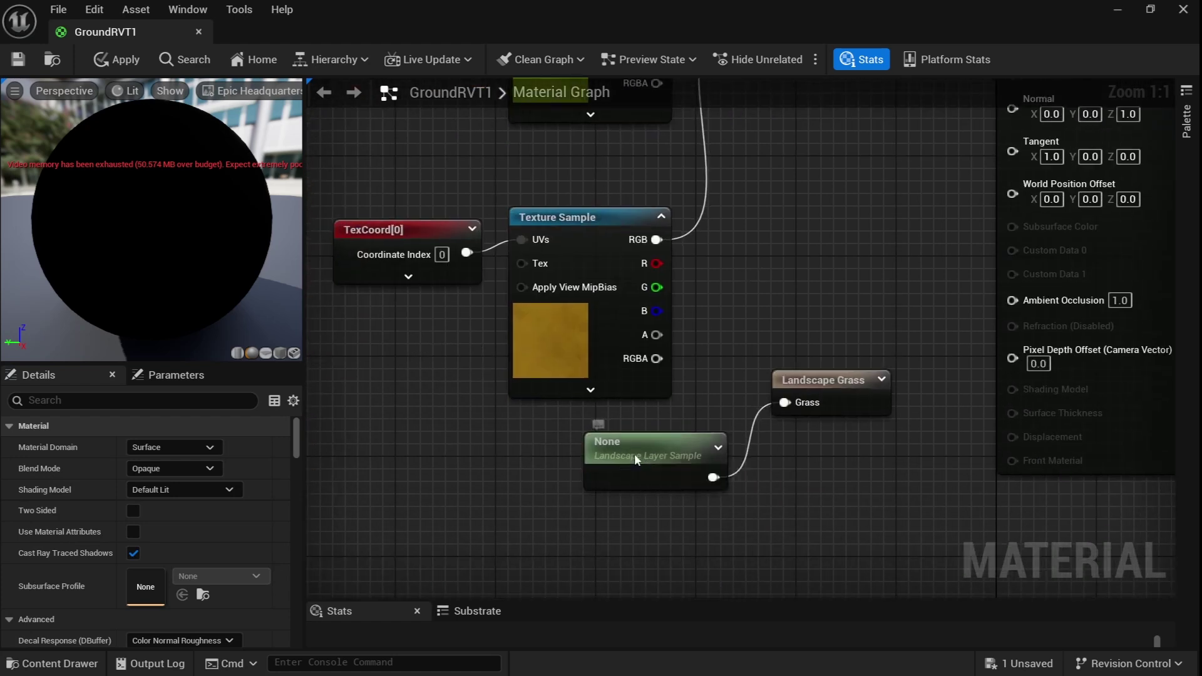
{"action": "left_click", "coordinate": [636, 459]}
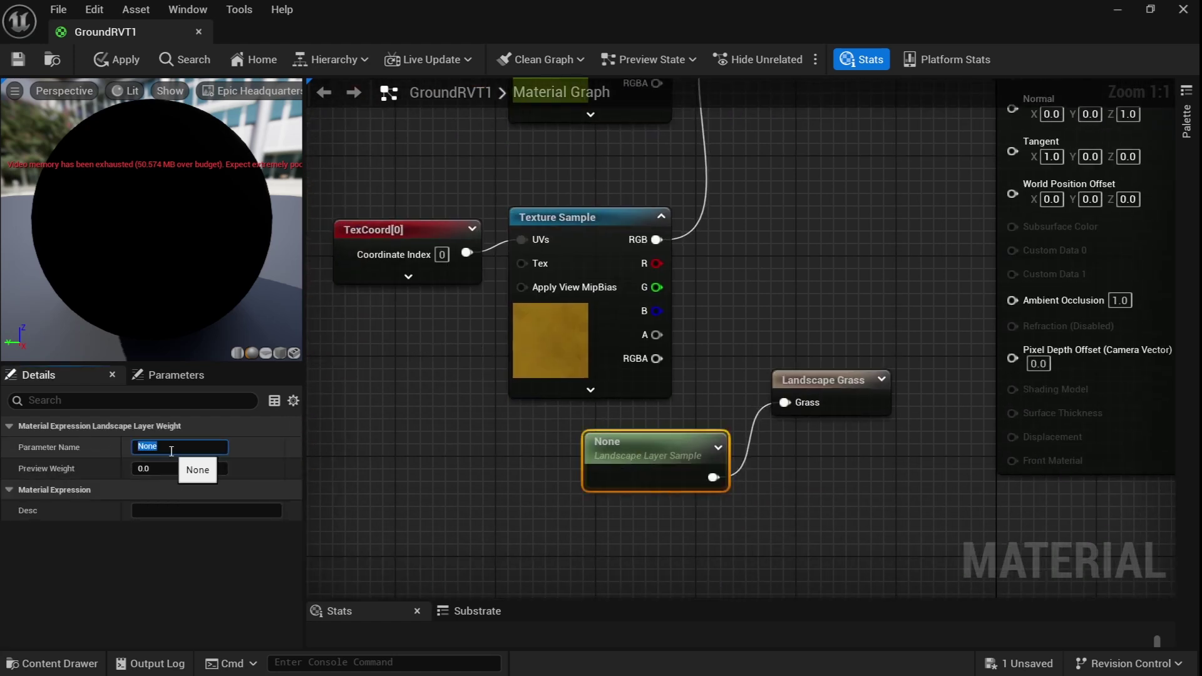
{"action": "left_click", "coordinate": [505, 487]}
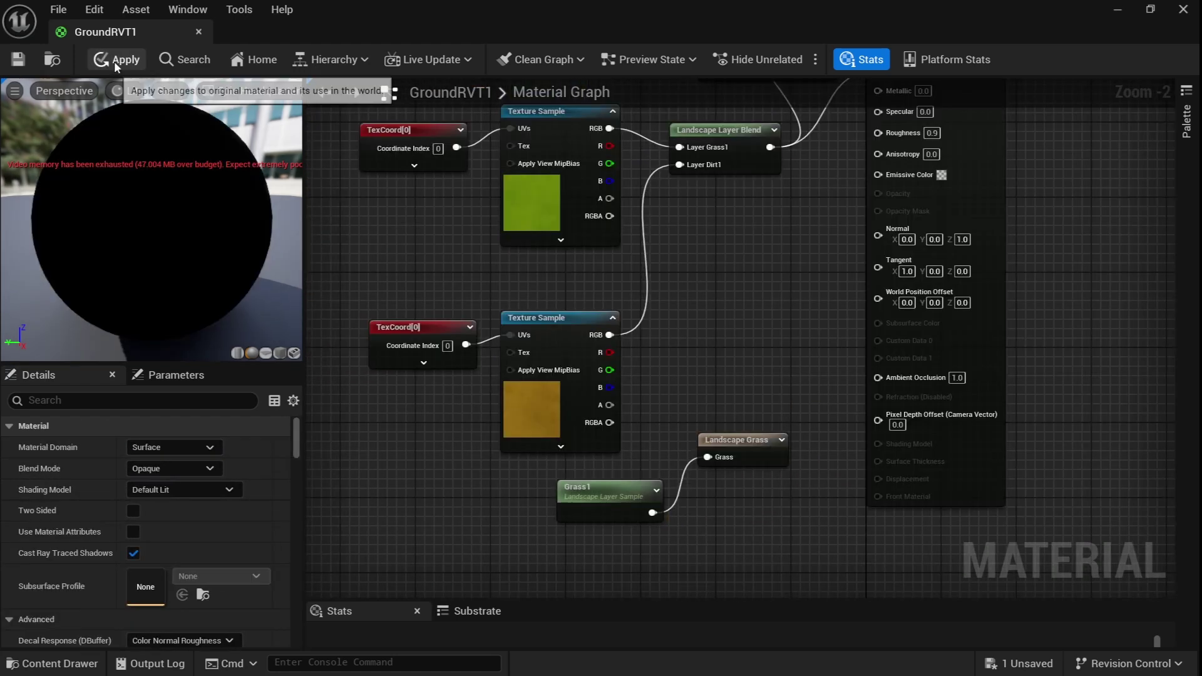
{"action": "left_click", "coordinate": [114, 62]}
{"action": "left_click", "coordinate": [19, 59]}
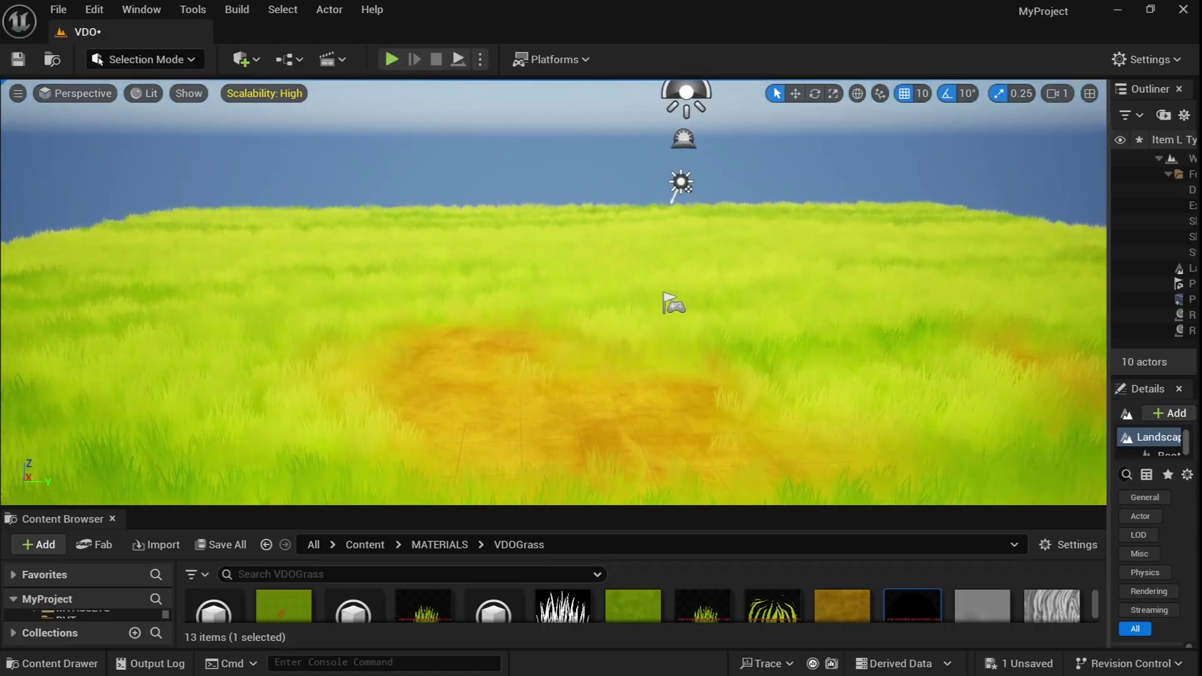
Step: Paint Dirt1 paths across the grassy landscape, then return to Selection Mode and survey the grass
{"action": "right_click_drag", "start_coordinate": [553, 292], "coordinate": [482, 273]}
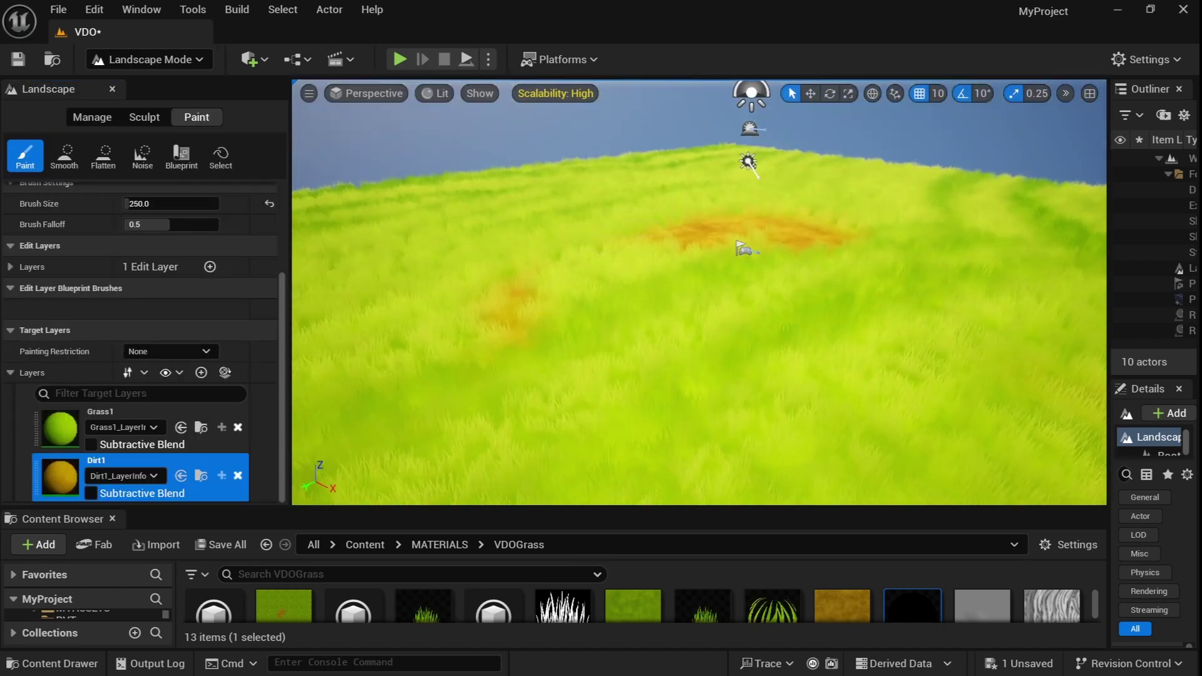
{"action": "mouse_move", "coordinate": [604, 276]}
{"action": "left_mouse_down"}
{"action": "mouse_move", "coordinate": [606, 226]}
{"action": "mouse_move", "coordinate": [557, 271]}
{"action": "mouse_move", "coordinate": [598, 418]}
{"action": "mouse_move", "coordinate": [941, 344]}
{"action": "mouse_move", "coordinate": [966, 195]}
{"action": "mouse_move", "coordinate": [872, 161]}
{"action": "mouse_move", "coordinate": [593, 182]}
{"action": "mouse_move", "coordinate": [660, 178]}
{"action": "mouse_move", "coordinate": [1006, 259]}
{"action": "left_mouse_up"}
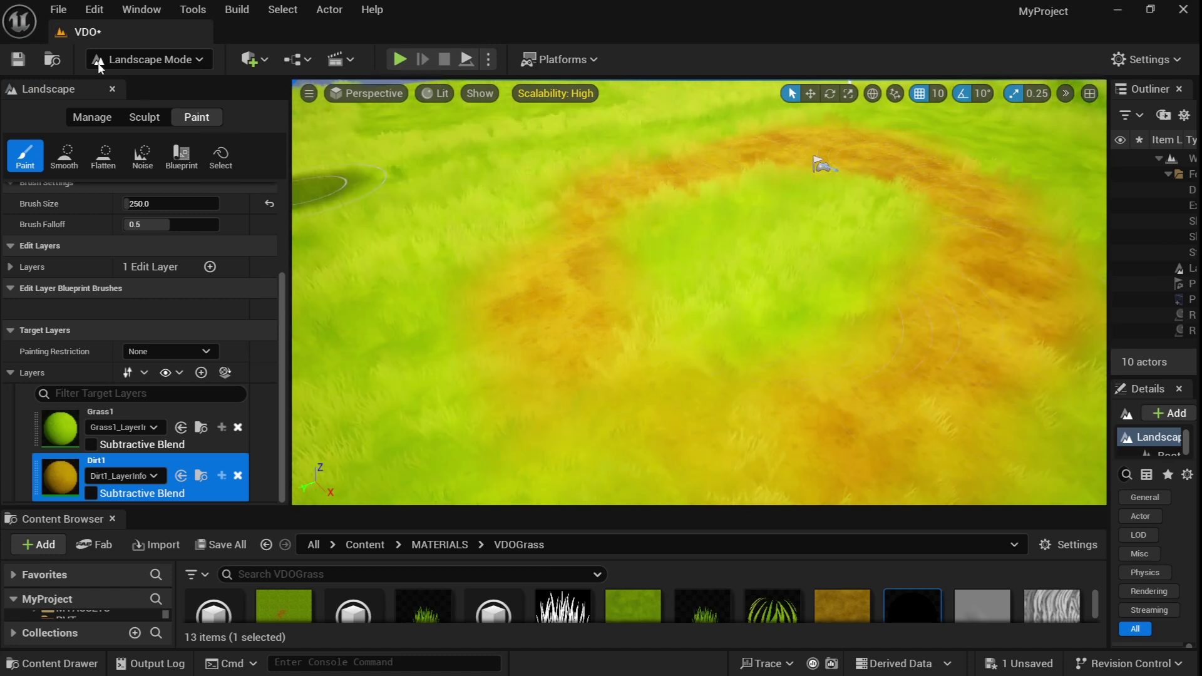
{"action": "left_click", "coordinate": [149, 60]}
{"action": "left_click", "coordinate": [150, 90]}
{"action": "right_click_drag", "start_coordinate": [505, 302], "coordinate": [677, 263]}
{"action": "right_click_drag", "start_coordinate": [701, 137], "coordinate": [588, 129]}
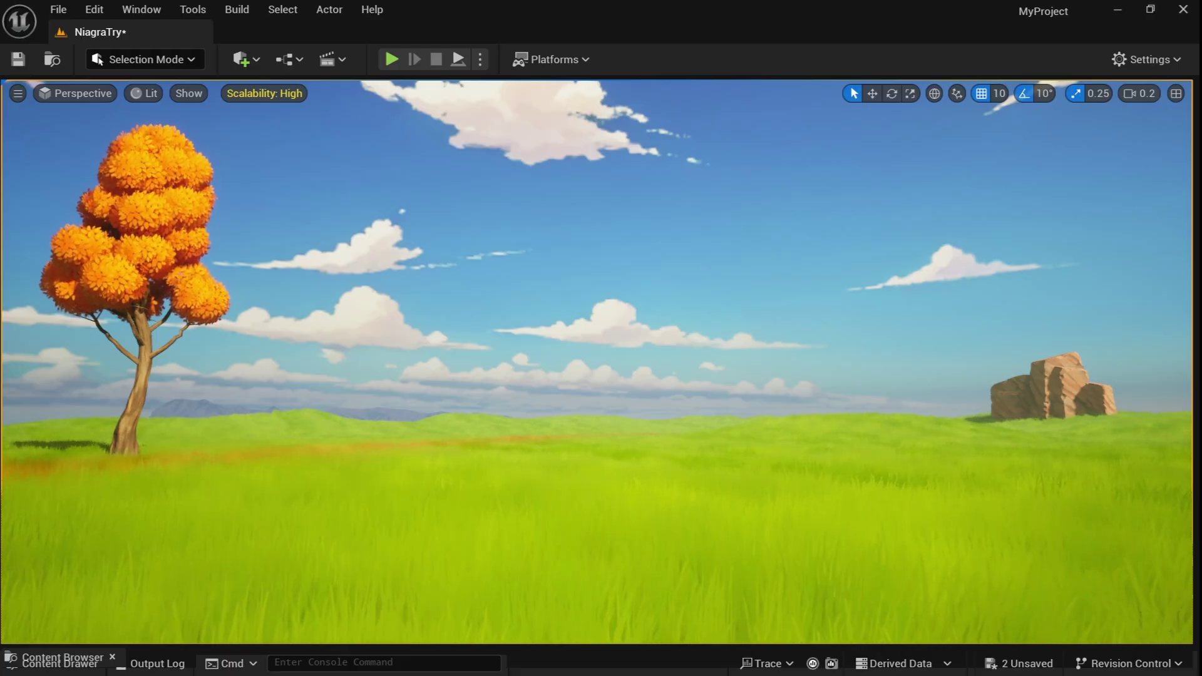
{"action": "right_click_drag", "start_coordinate": [597, 362], "coordinate": [624, 350]}
{"action": "key", "text": "a"}
{"action": "key", "text": "e"}
{"action": "key", "text": "a"}
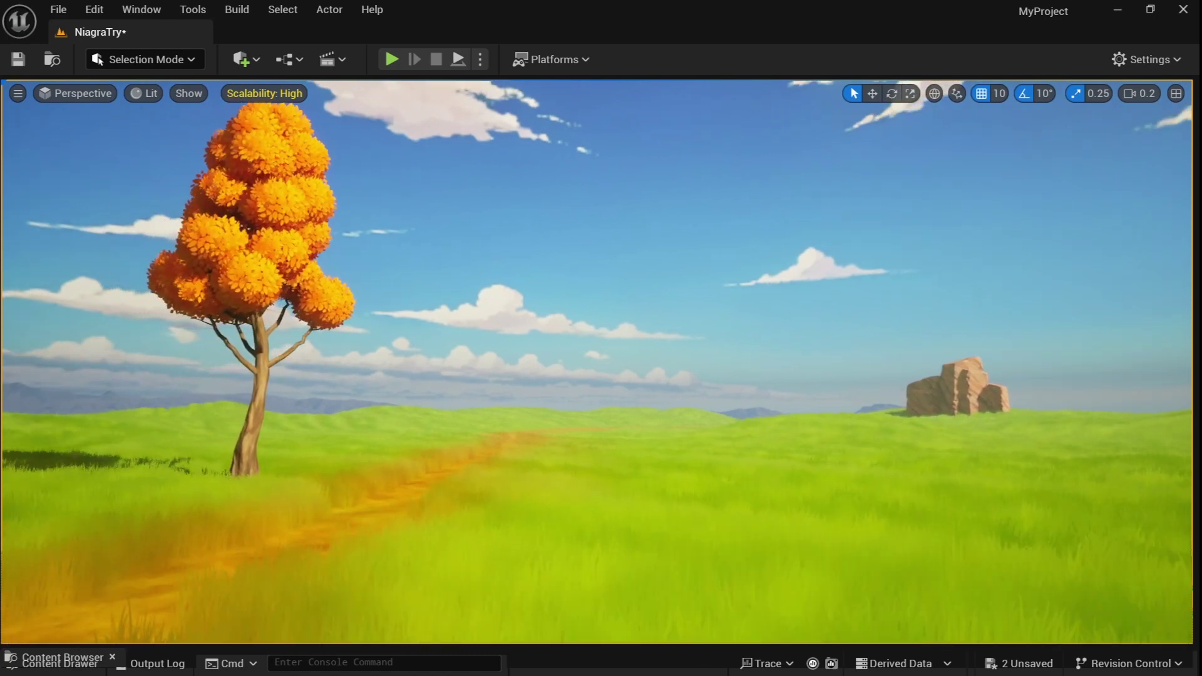